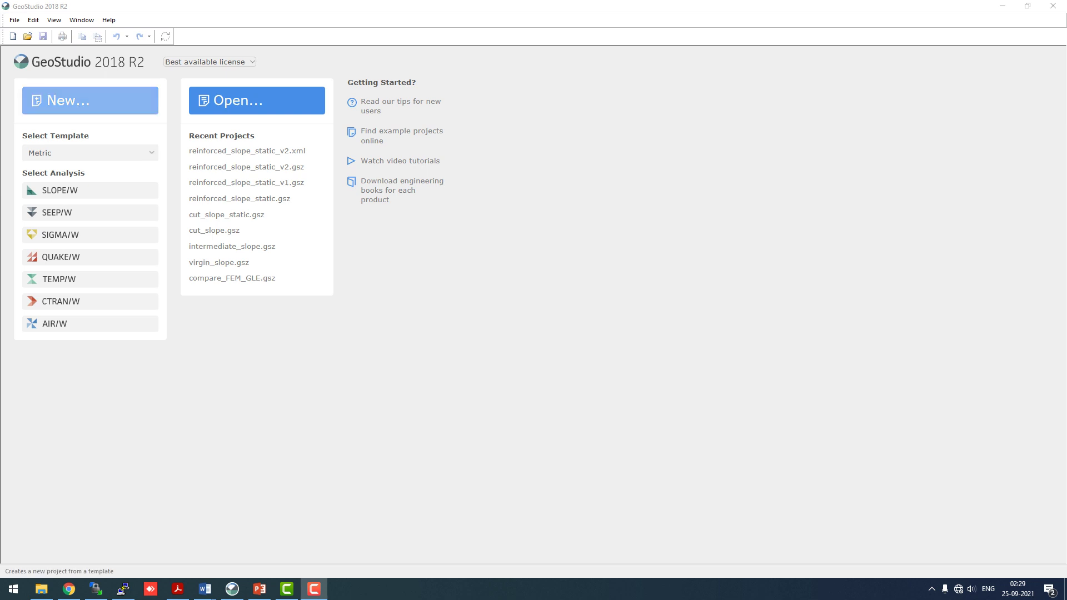
# Step: Create a metric SLOPE/W analysis and take its pore-water pressure conditions from a Piezometric Line
pyautogui.click(89, 190)
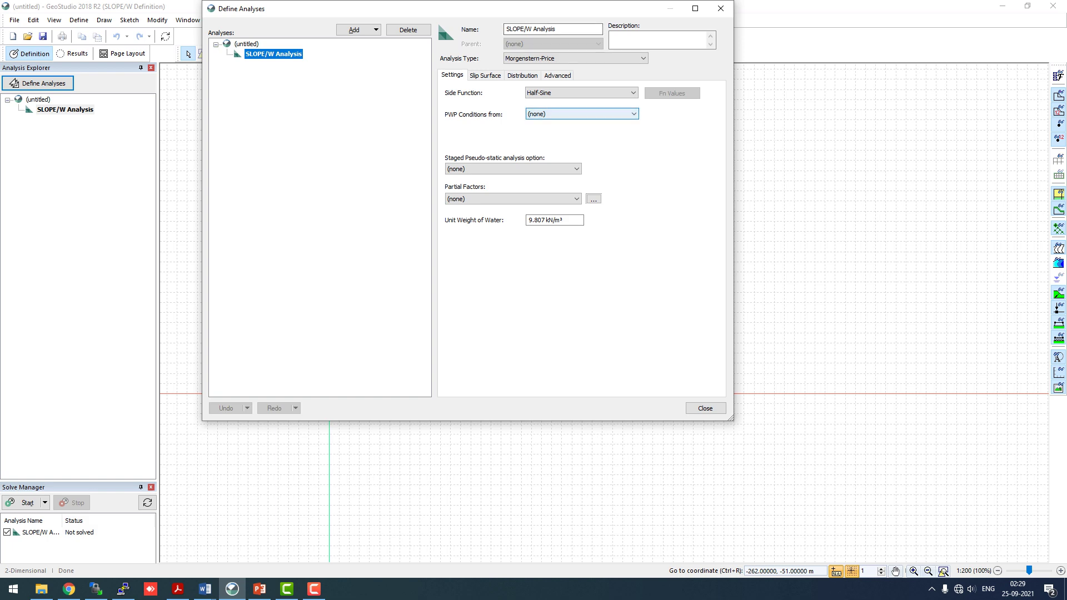
pyautogui.click(581, 113)
pyautogui.press('Down')
pyautogui.press('Down')
pyautogui.press('Down')
pyautogui.press('Down')
pyautogui.press('Down')
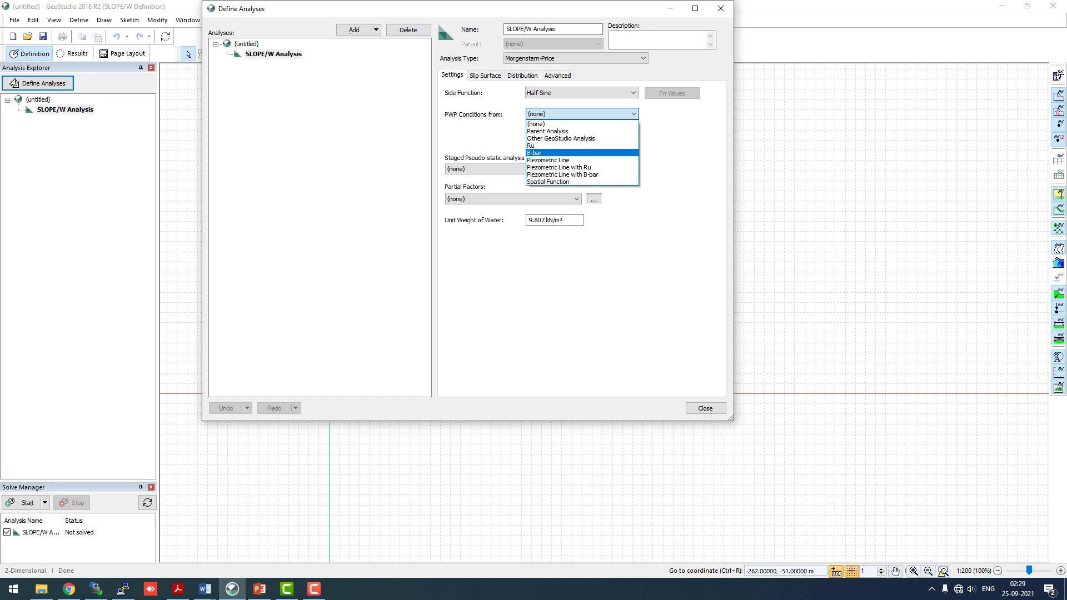
pyautogui.press('Return')
pyautogui.press('Tab')
pyautogui.press('Tab')
pyautogui.press('Tab')
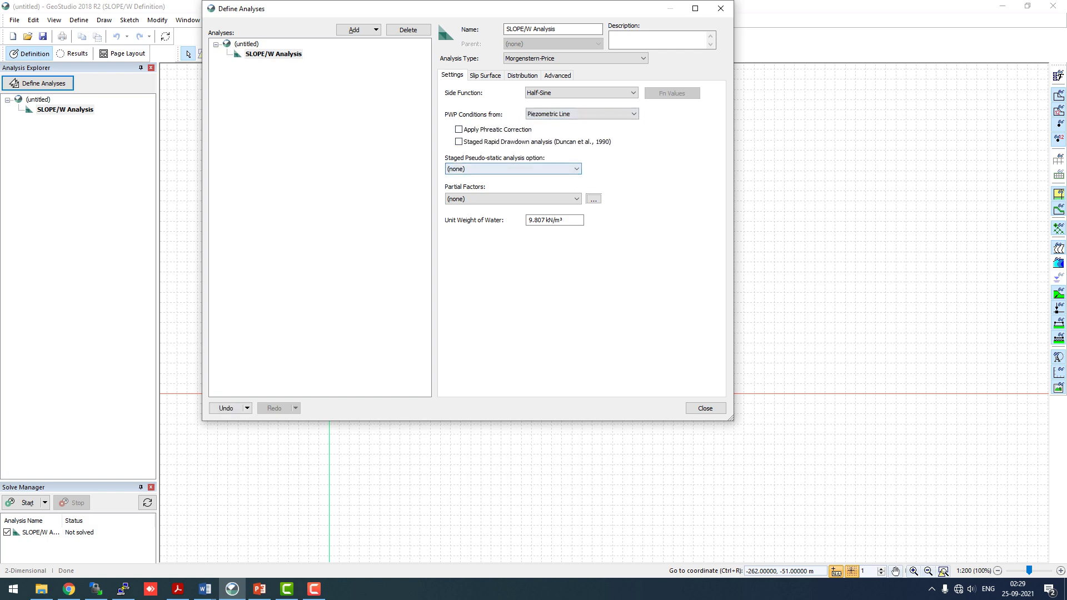
# Step: Set the staged pseudo-static analysis option to Effective Stress Strengths
pyautogui.hotkey('alt', 'Down')
pyautogui.press('Down')
pyautogui.press('Down')
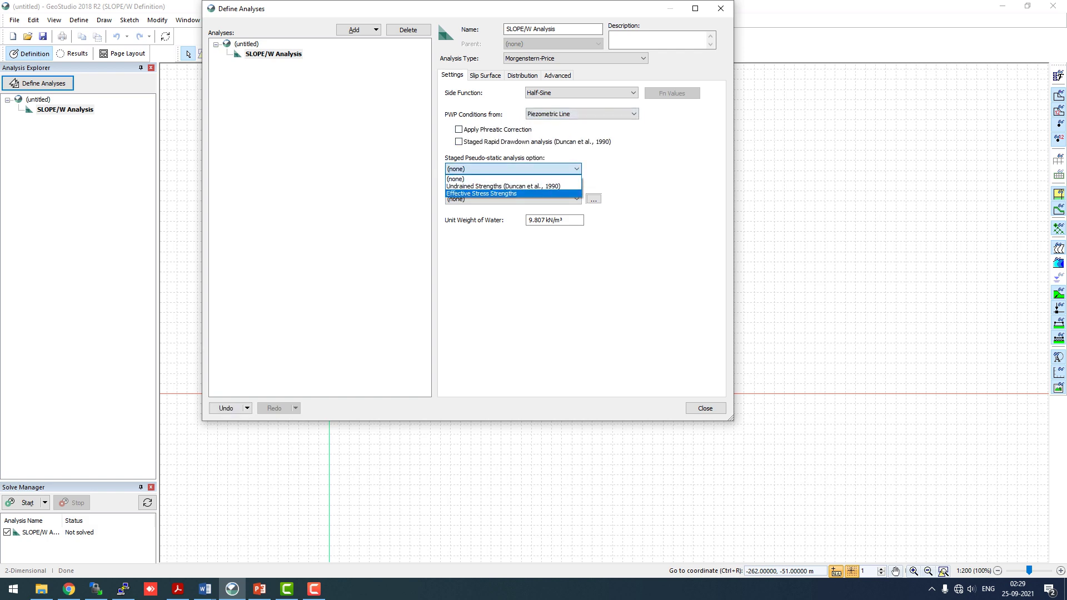
pyautogui.press('Return')
pyautogui.press('Tab')
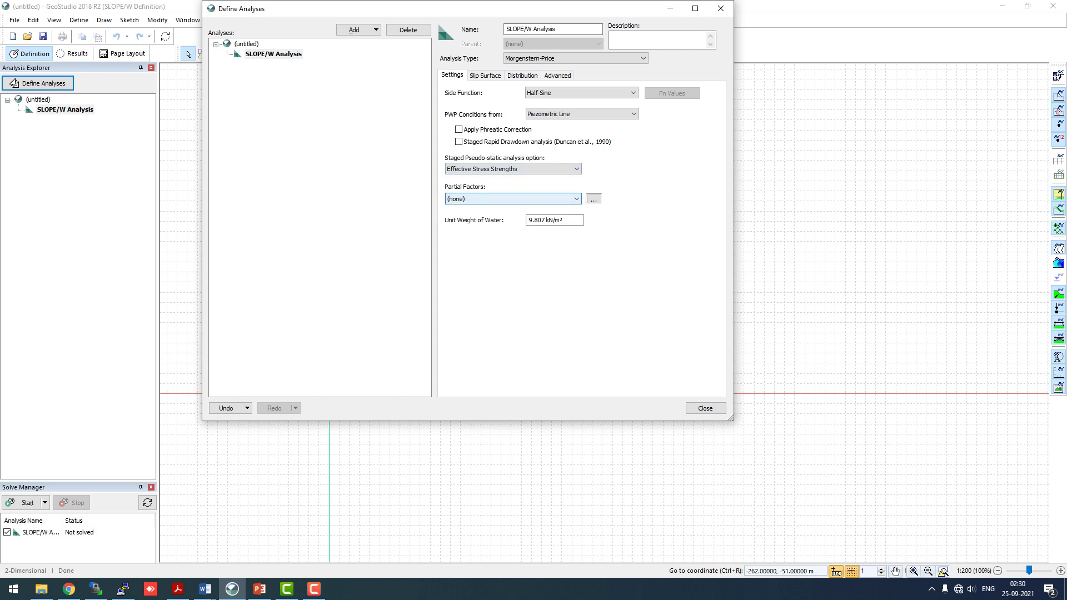
# Step: Choose Grid and Radius as the slip surface option and finish defining the analysis
pyautogui.hotkey('ctrl', 'Tab')
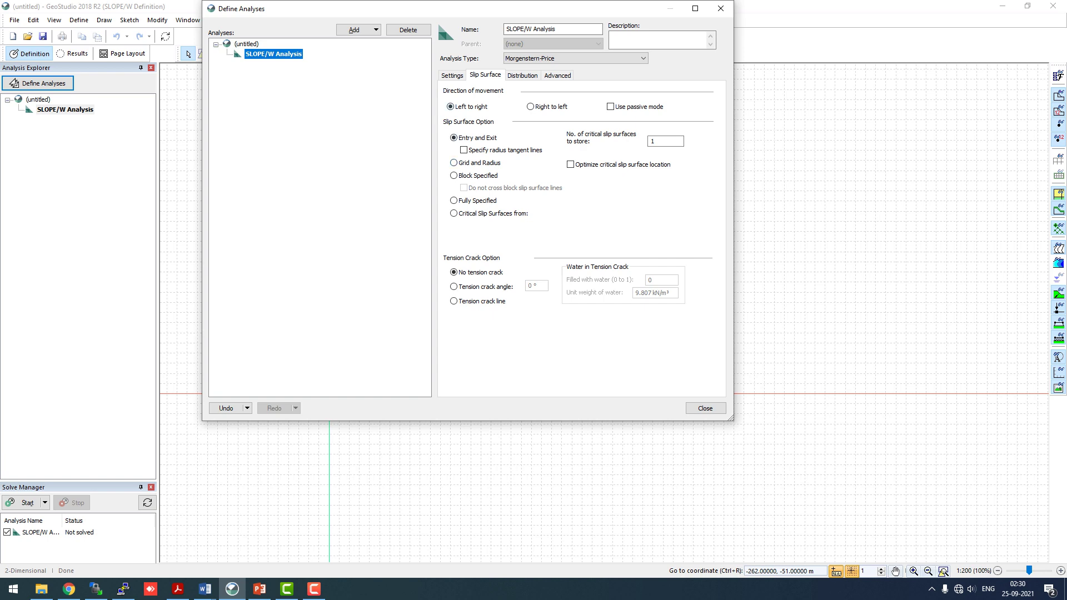
pyautogui.click(454, 162)
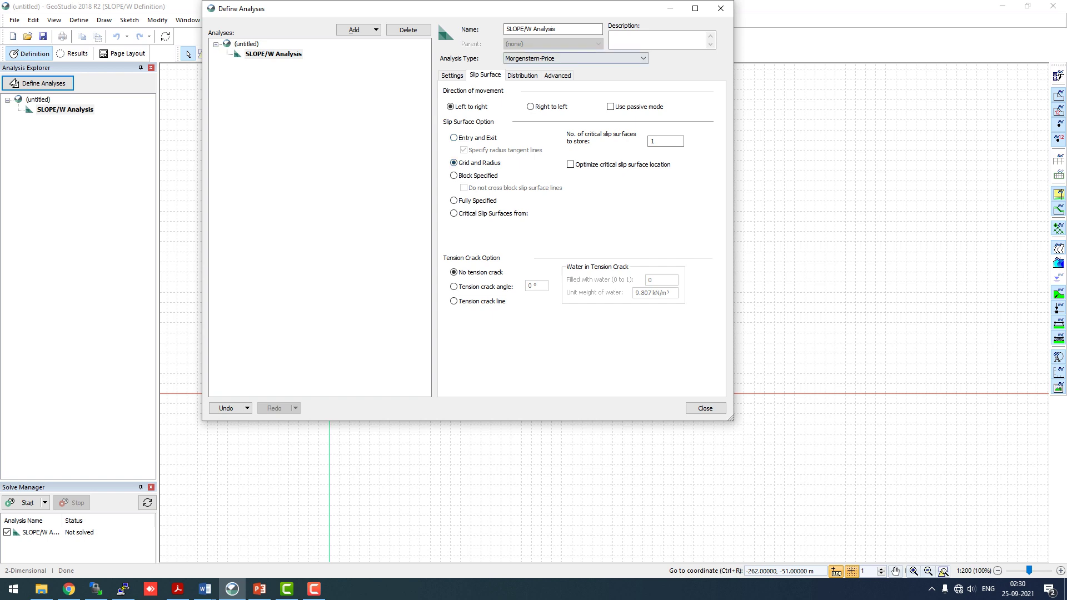
pyautogui.click(704, 407)
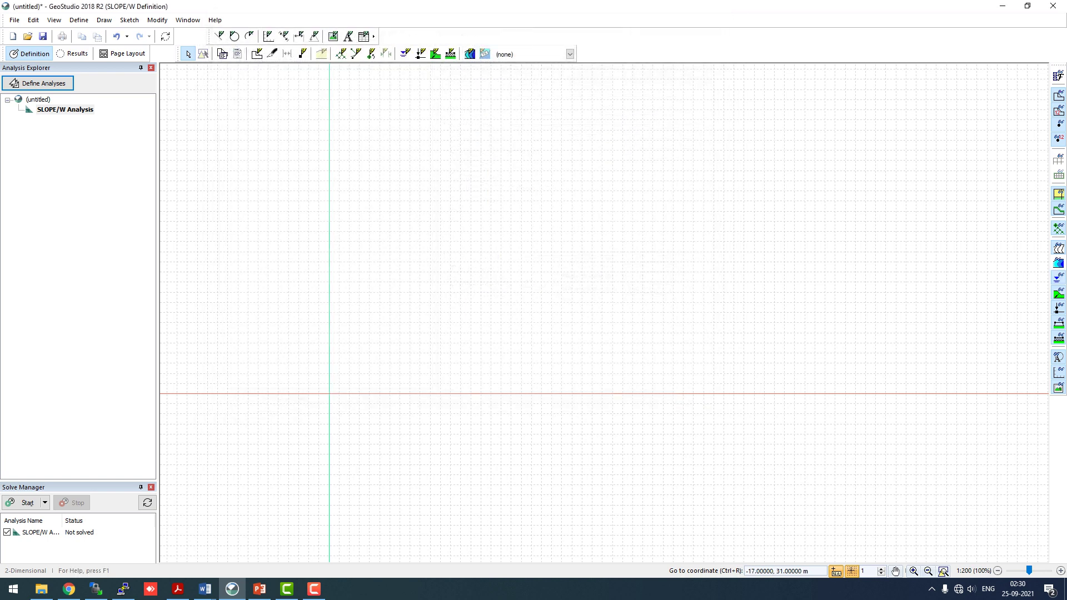
# Step: Draw a closed polygonal region through (4, 19), (4, -1), (64, -1), (64, 9) and (49, 9) m
pyautogui.click(104, 20)
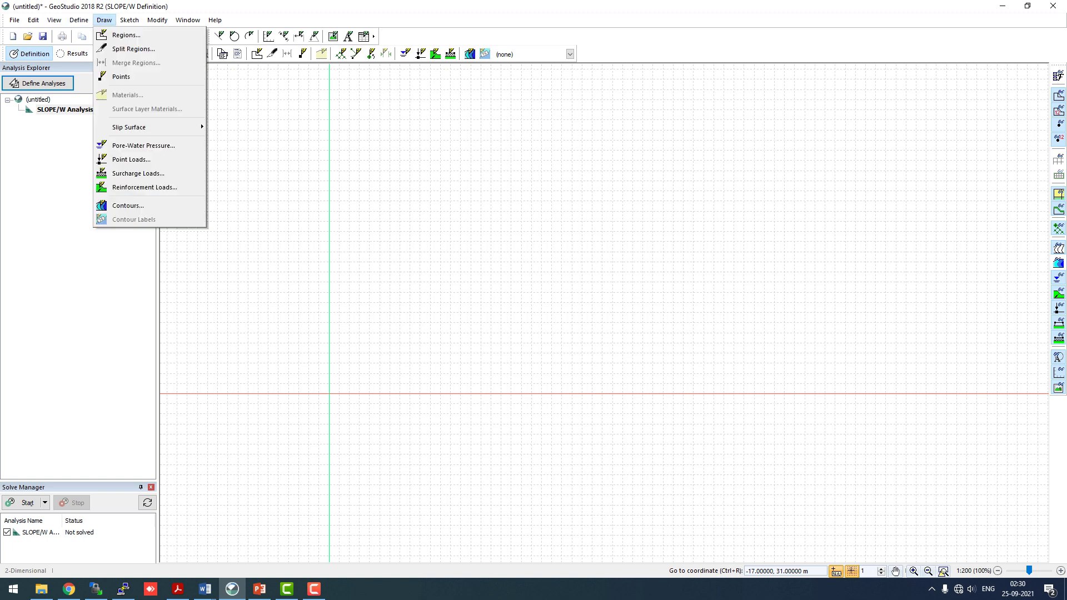
pyautogui.click(127, 35)
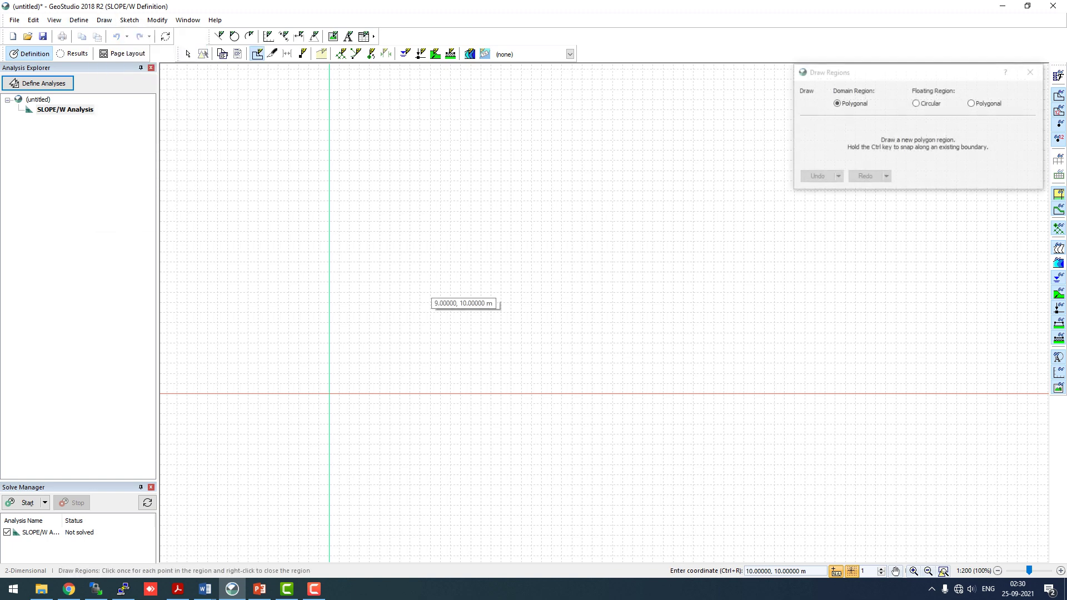
pyautogui.click(369, 200)
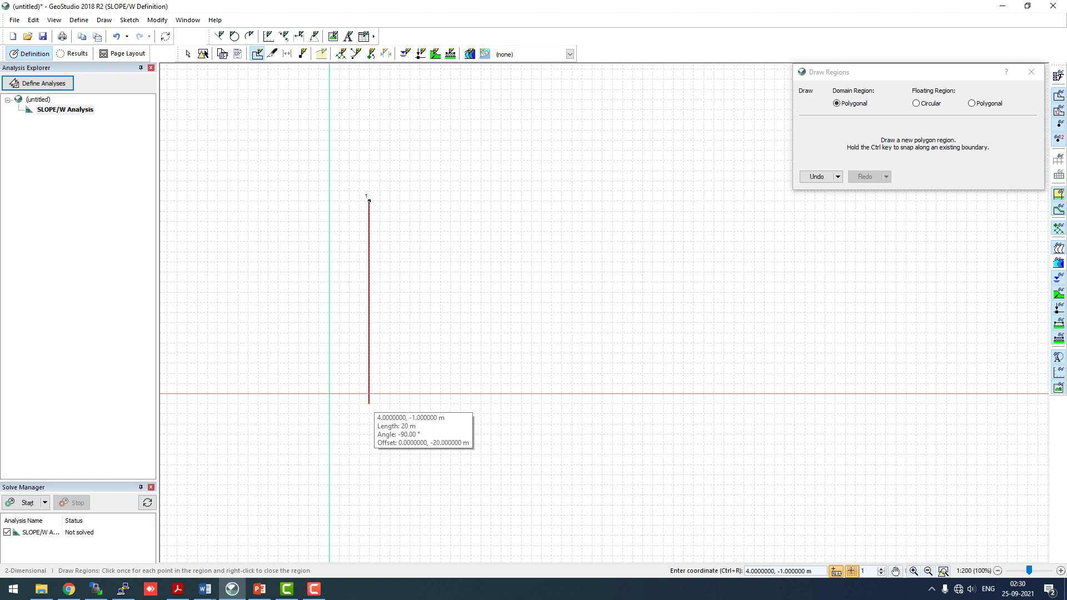
pyautogui.click(369, 404)
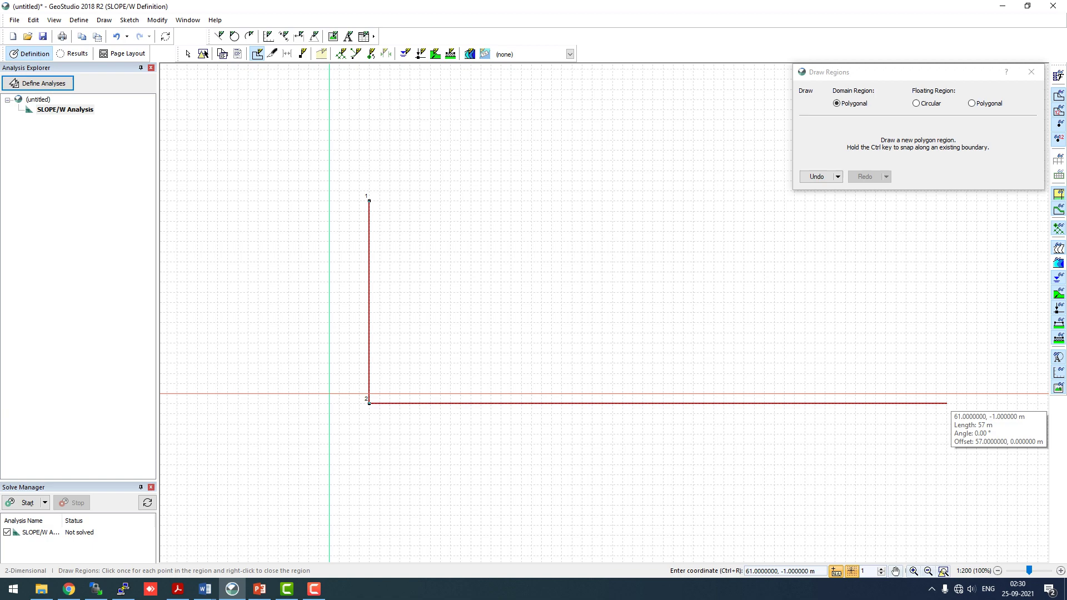
pyautogui.scroll(1, 422, 332)
pyautogui.scroll(-3, 434, 332)
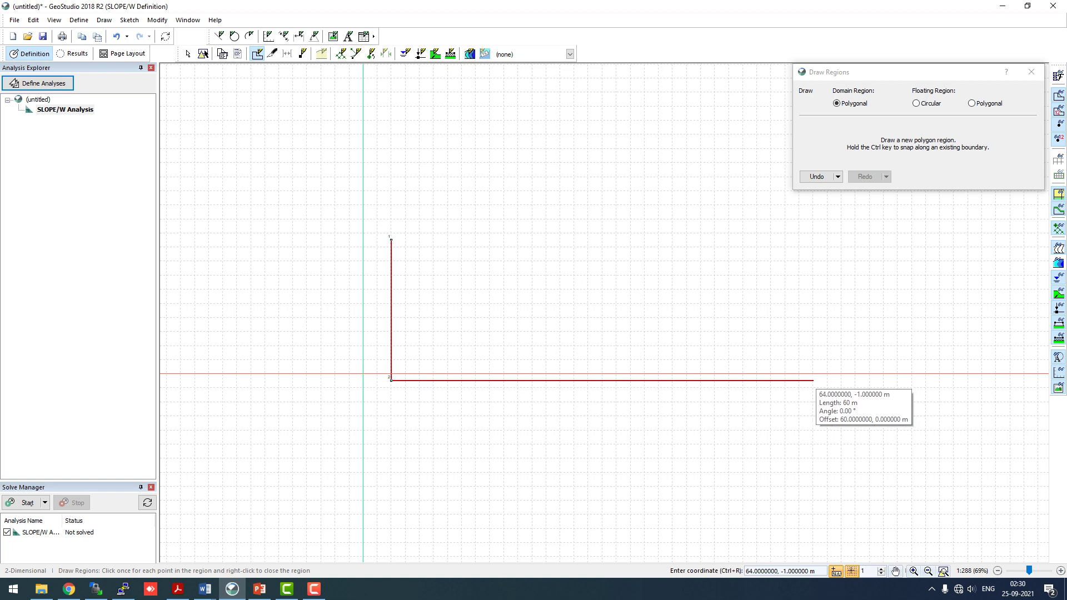
pyautogui.click(812, 380)
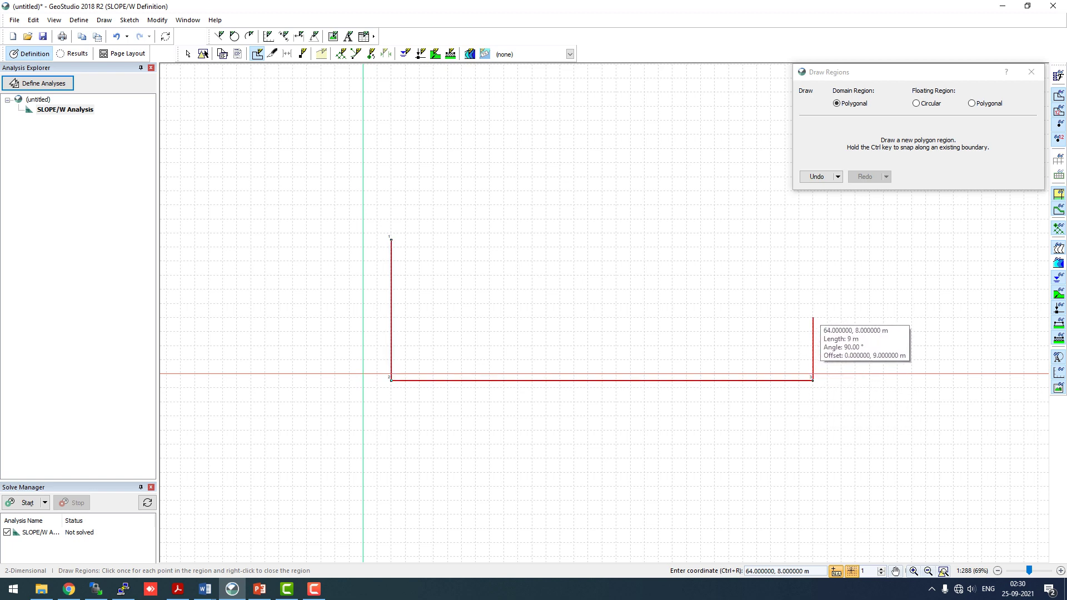
pyautogui.click(813, 310)
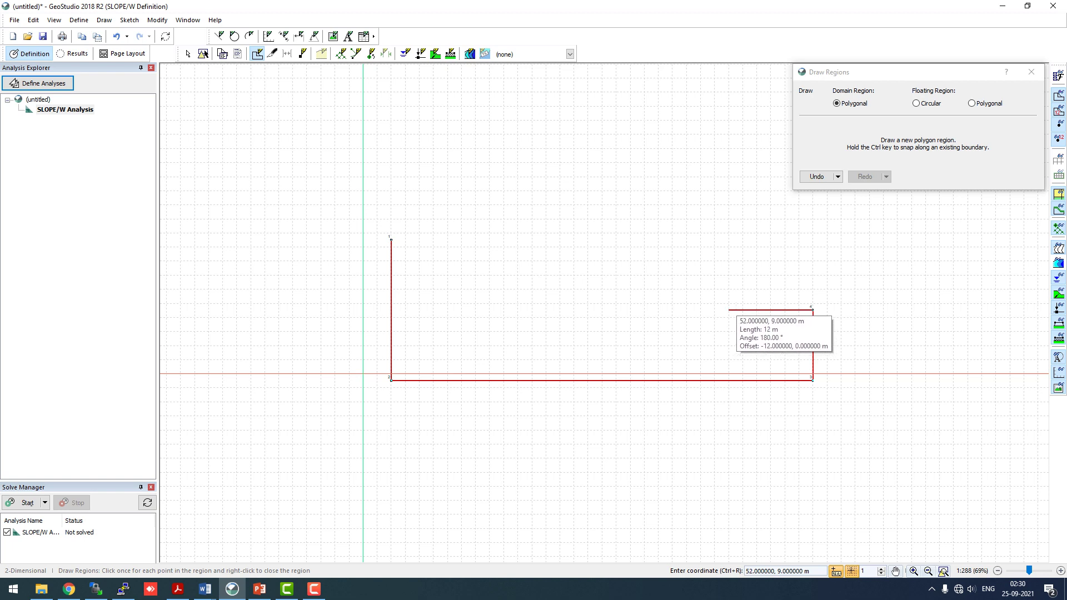
pyautogui.click(708, 310)
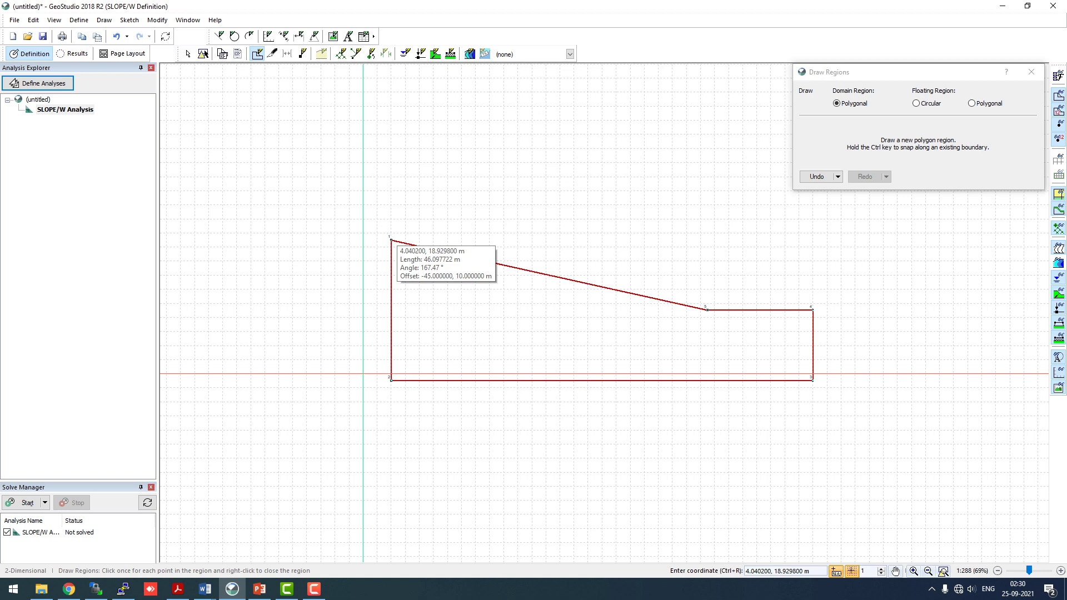
pyautogui.click(391, 240)
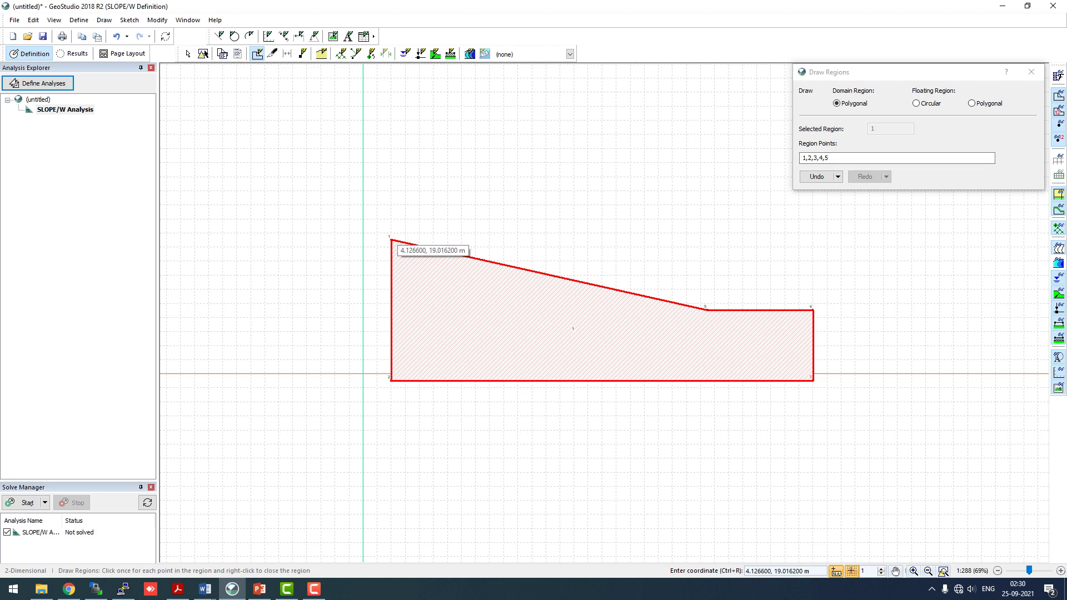
# Step: Draw a triangular crest region on the sloping edge through (4, 19), (19, 19) and (49, 9) m
pyautogui.click(393, 240)
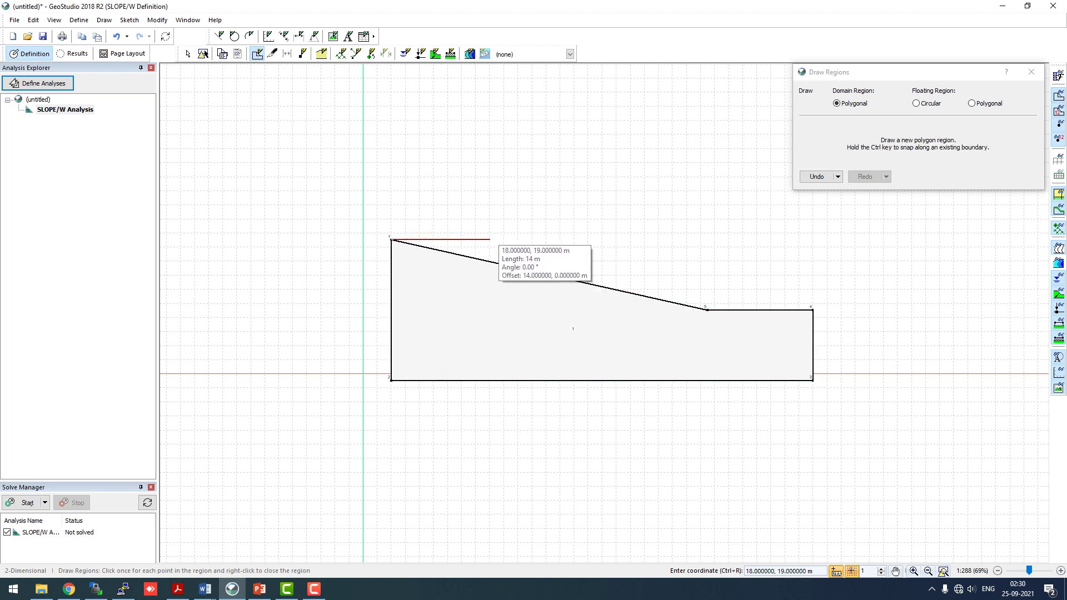
pyautogui.click(495, 239)
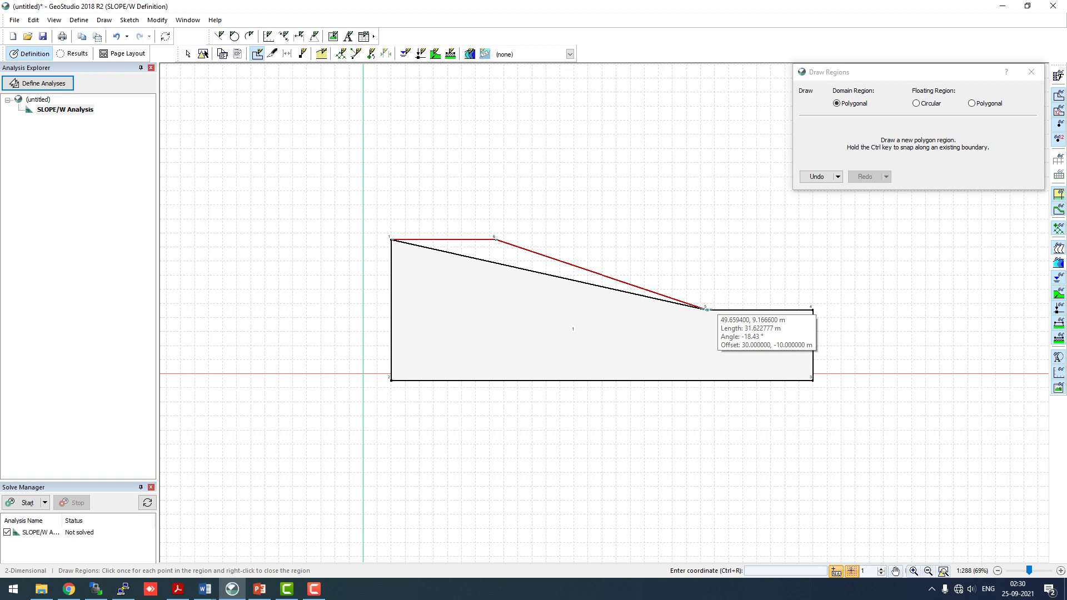
pyautogui.click(707, 310)
pyautogui.click(392, 240)
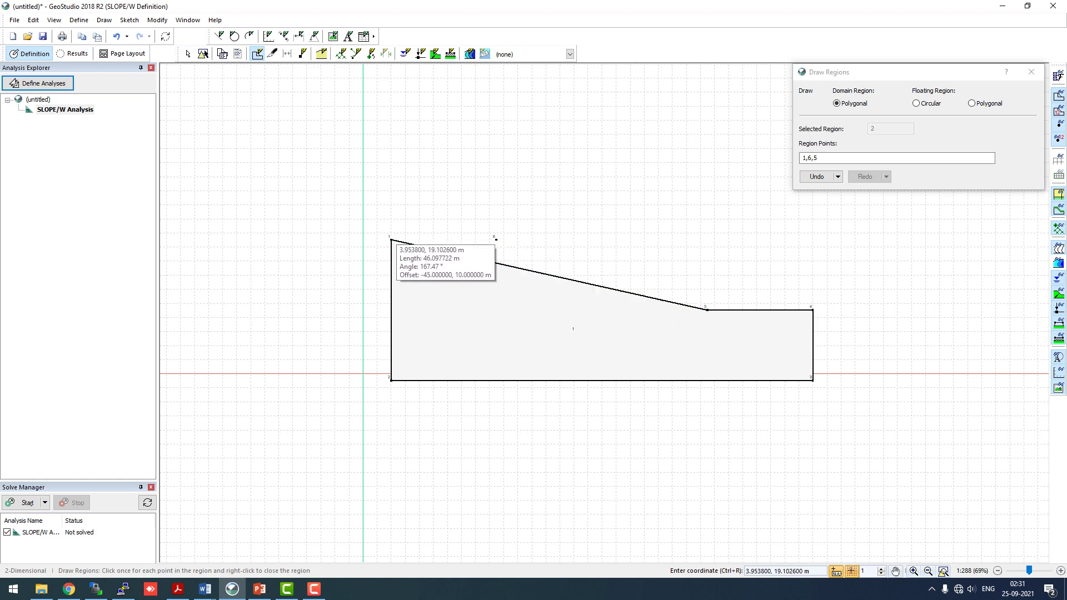
pyautogui.click(1030, 71)
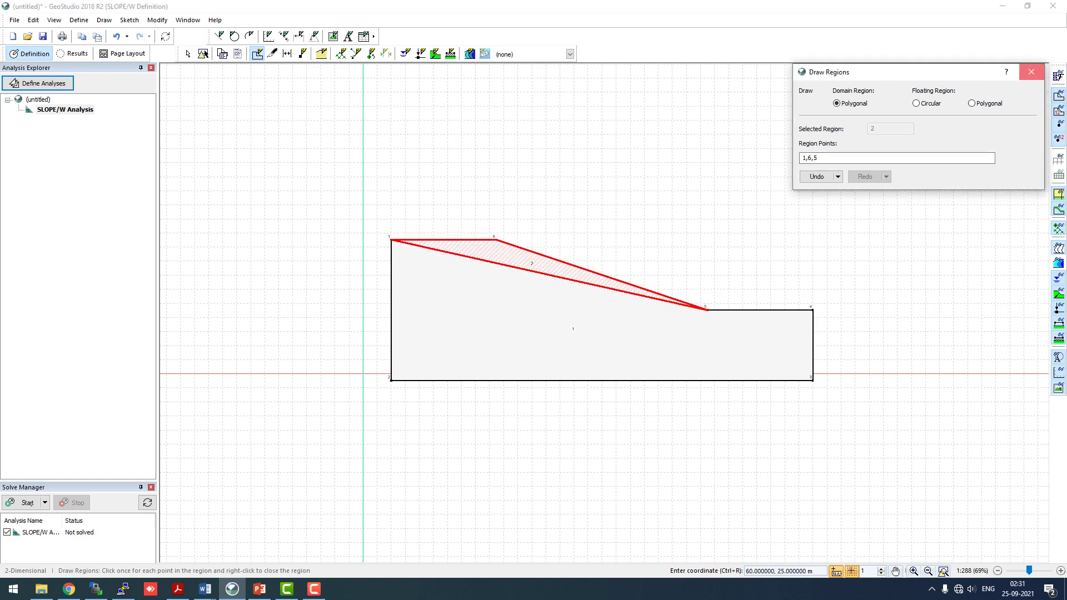
# Step: Merge the triangular crest region and the lower region into a single slope region
pyautogui.click(104, 20)
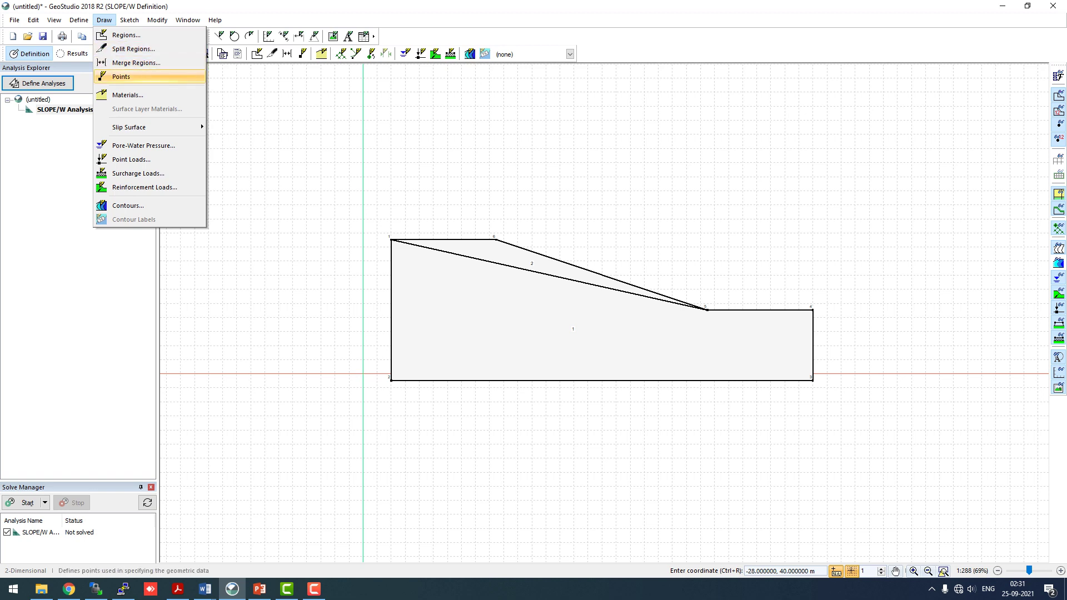
pyautogui.click(119, 61)
pyautogui.click(520, 259)
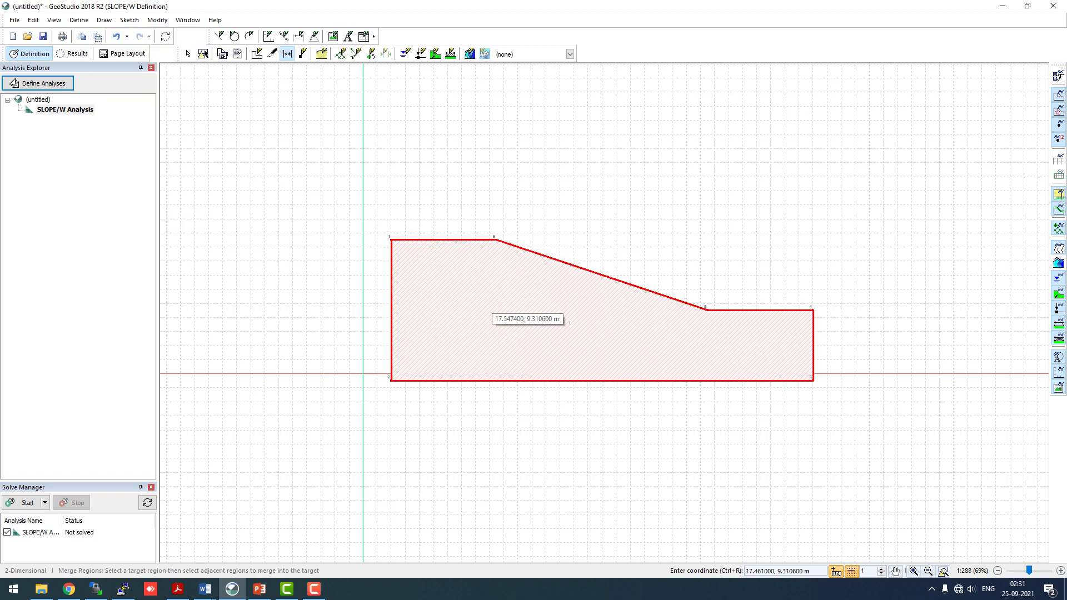
# Step: Move the whole slope region about 2 m in positive X and 10 m upward
pyautogui.click(157, 20)
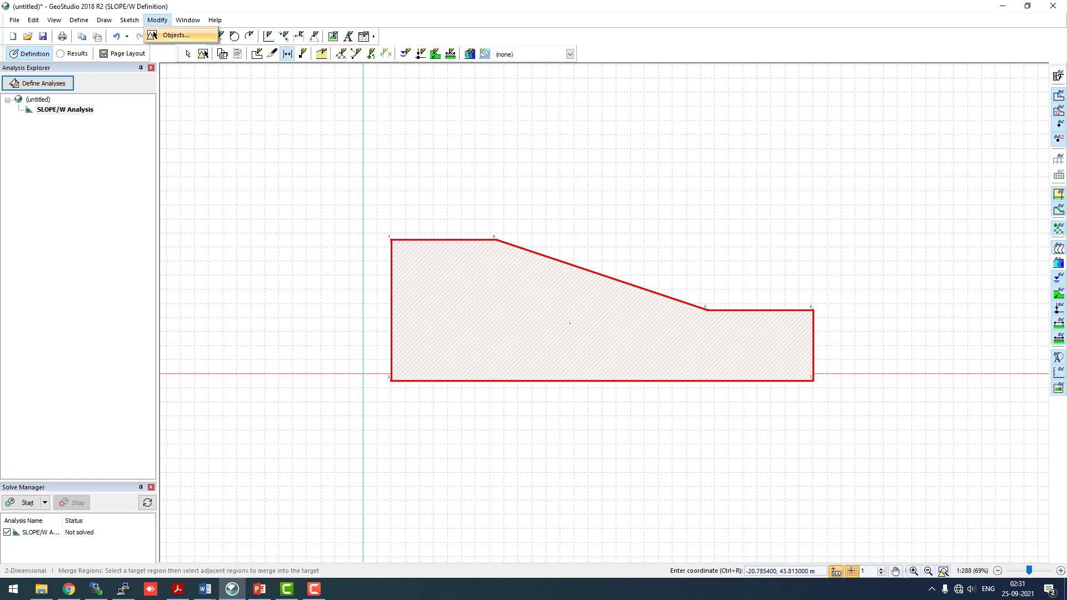
pyautogui.click(153, 35)
pyautogui.moveTo(350, 186); pyautogui.dragTo(889, 451)
pyautogui.moveTo(611, 350); pyautogui.dragTo(625, 280)
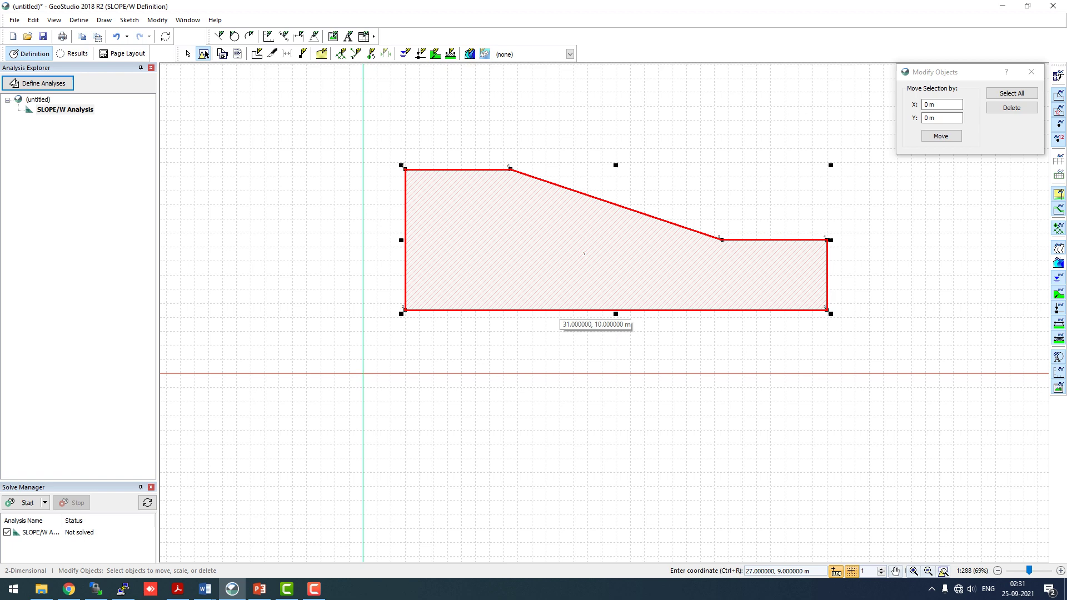
pyautogui.click(1031, 72)
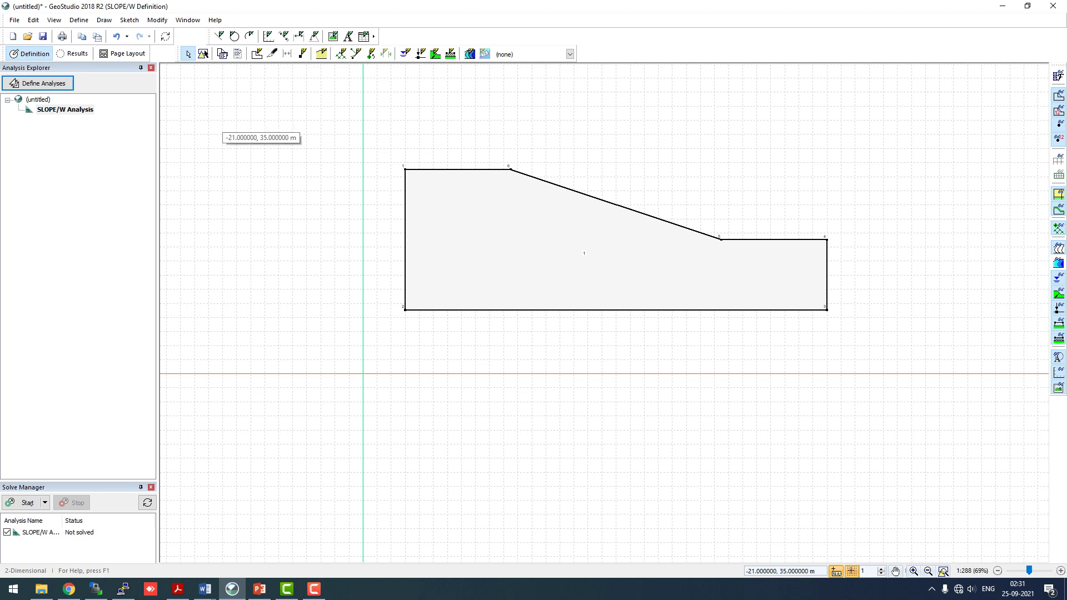
# Step: Add a new material named c_phi and give it the Mohr-Coulomb material model
pyautogui.click(79, 20)
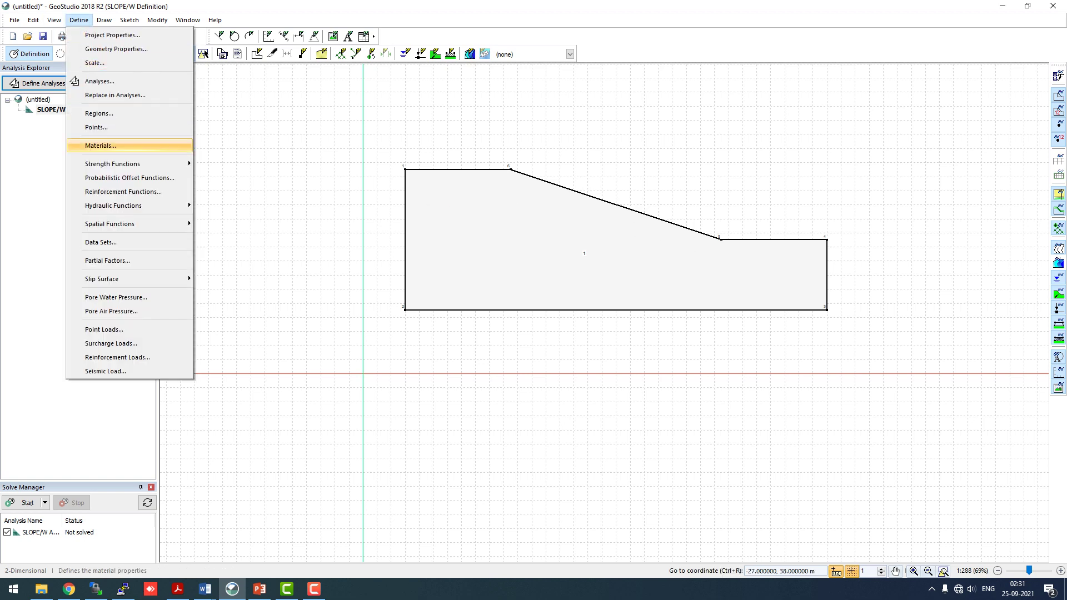
pyautogui.click(97, 146)
pyautogui.click(895, 102)
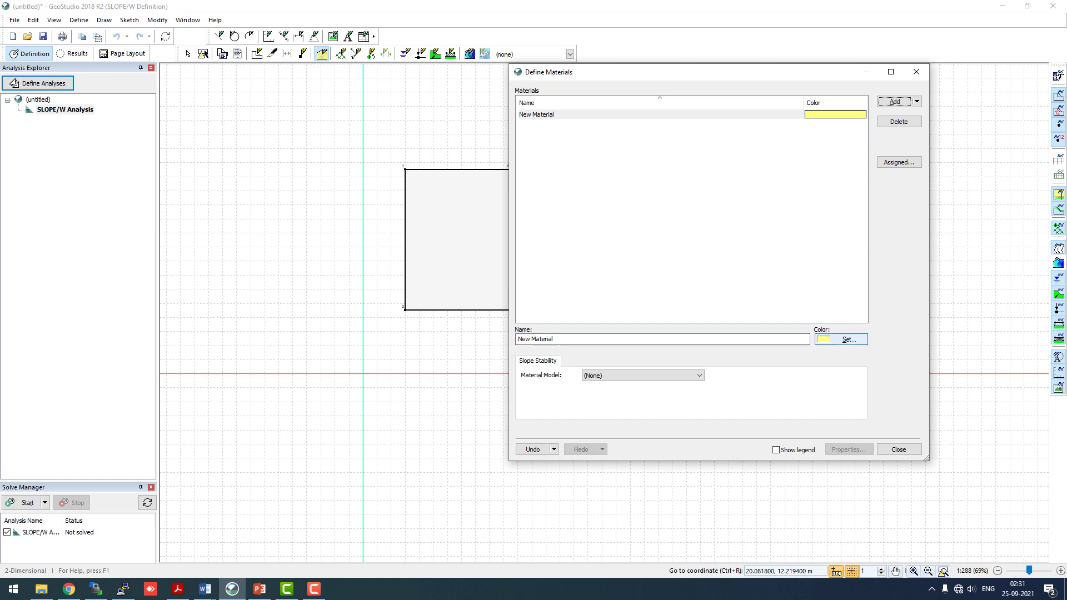
pyautogui.click(553, 339)
pyautogui.hotkey('ctrl', 'a')
pyautogui.write('c')
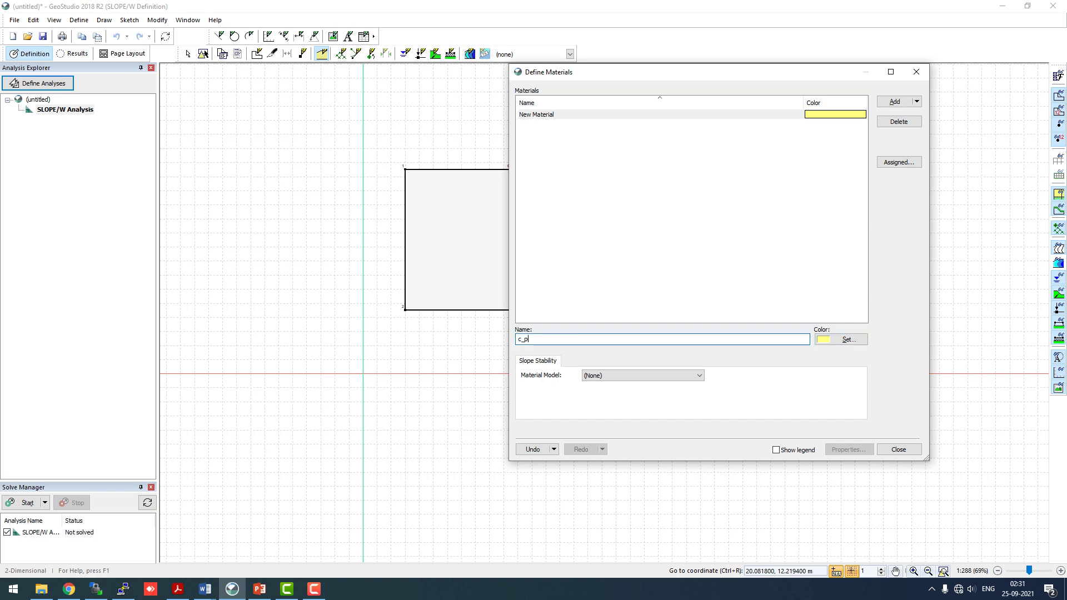
pyautogui.write('_phi')
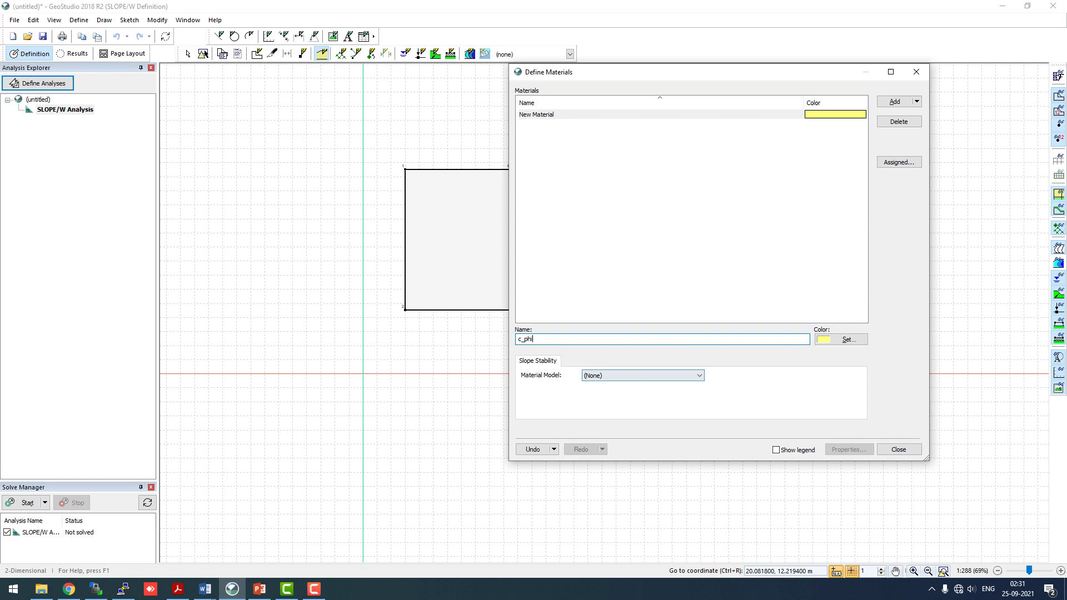
pyautogui.click(643, 376)
pyautogui.click(611, 390)
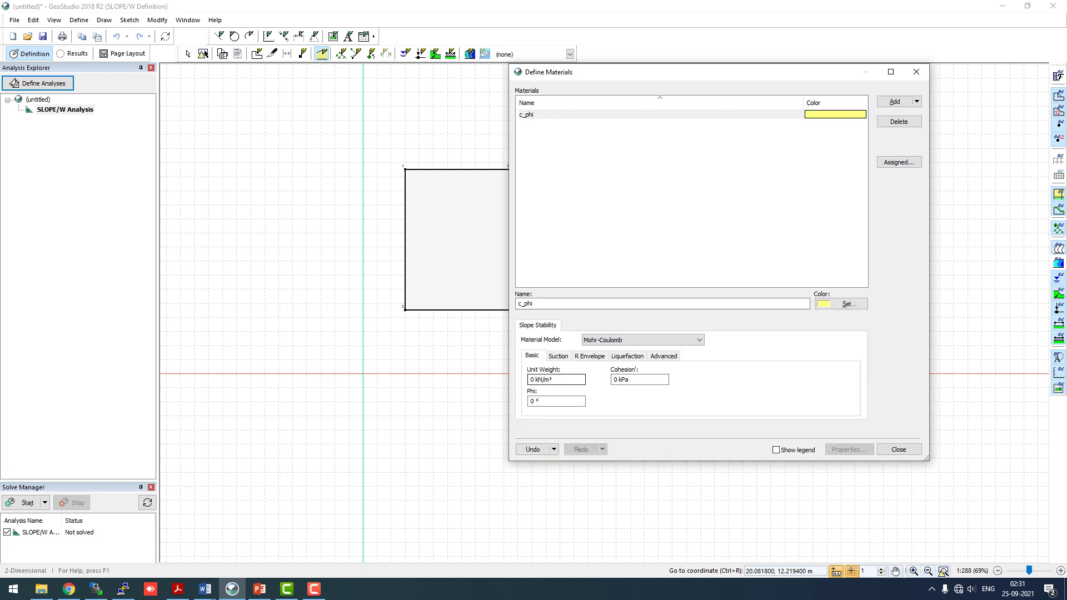
# Step: Set the c_phi material's unit weight to 18 kN/m³, cohesion to 5 kPa and phi to 30°
pyautogui.click(556, 380)
pyautogui.press('Tab')
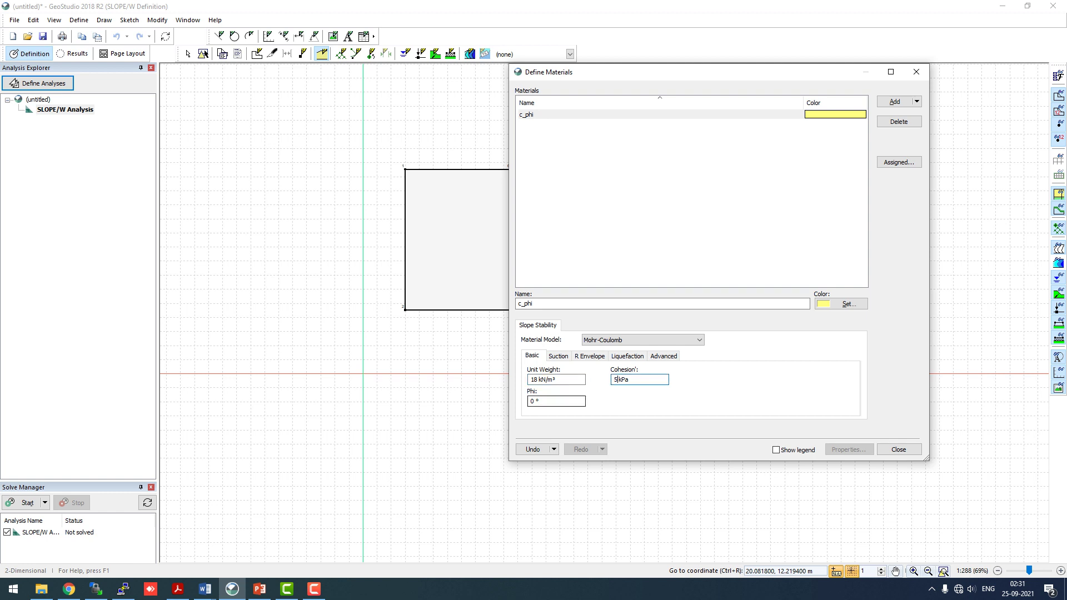
pyautogui.press('Tab')
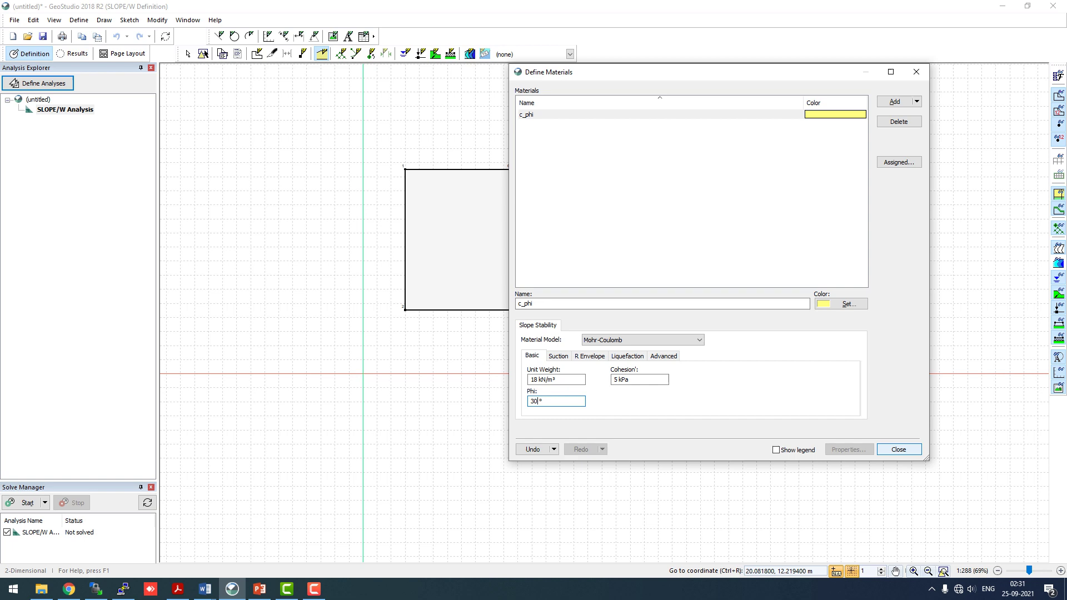
pyautogui.click(898, 449)
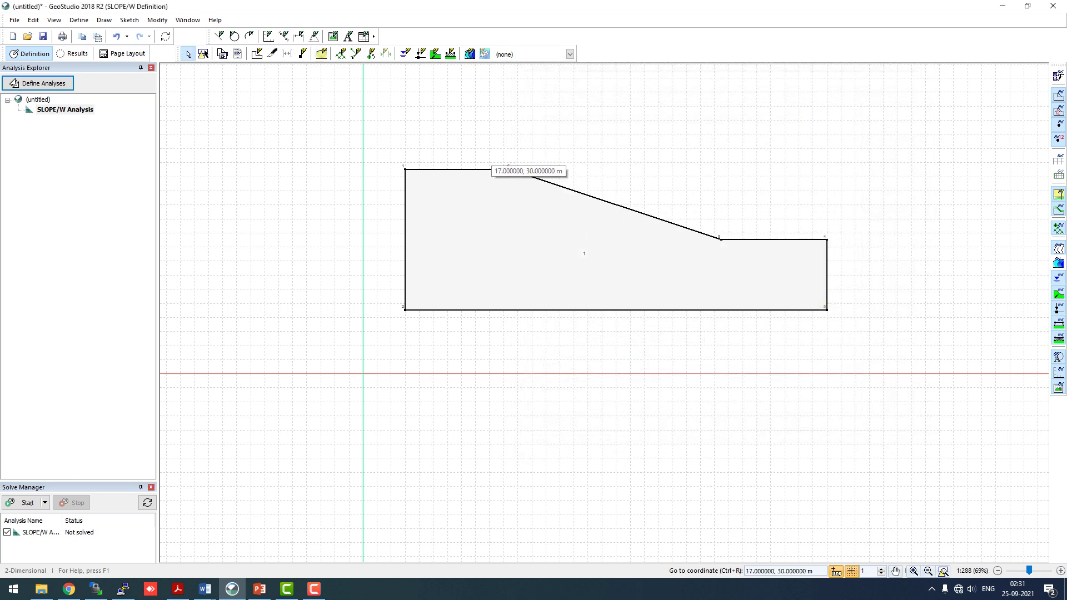
# Step: Assign the c_phi material to the slope region
pyautogui.click(104, 20)
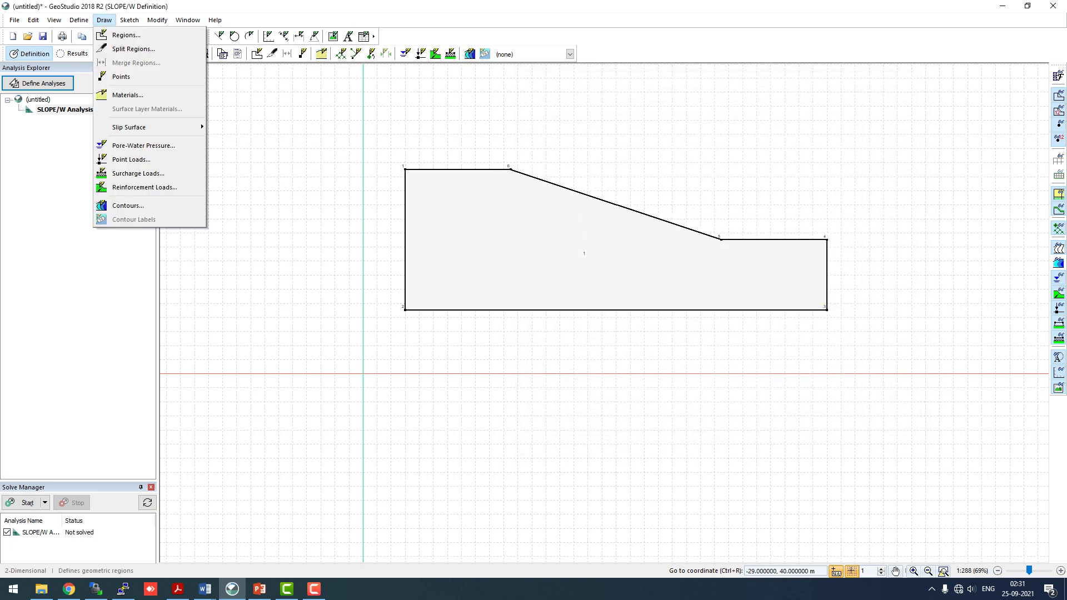
pyautogui.click(127, 95)
pyautogui.click(584, 254)
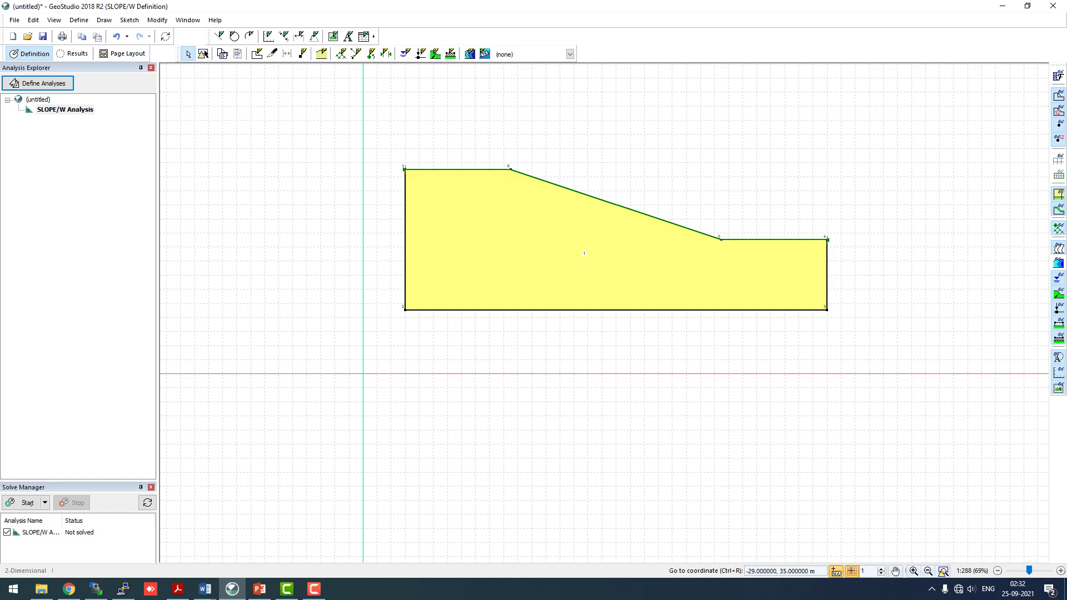
# Step: Draw a tilted slip surface grid above the slope through about (19, 36), (58, 24) and (68, 47) m
pyautogui.scroll(2, 264, 277)
pyautogui.scroll(-4, 265, 277)
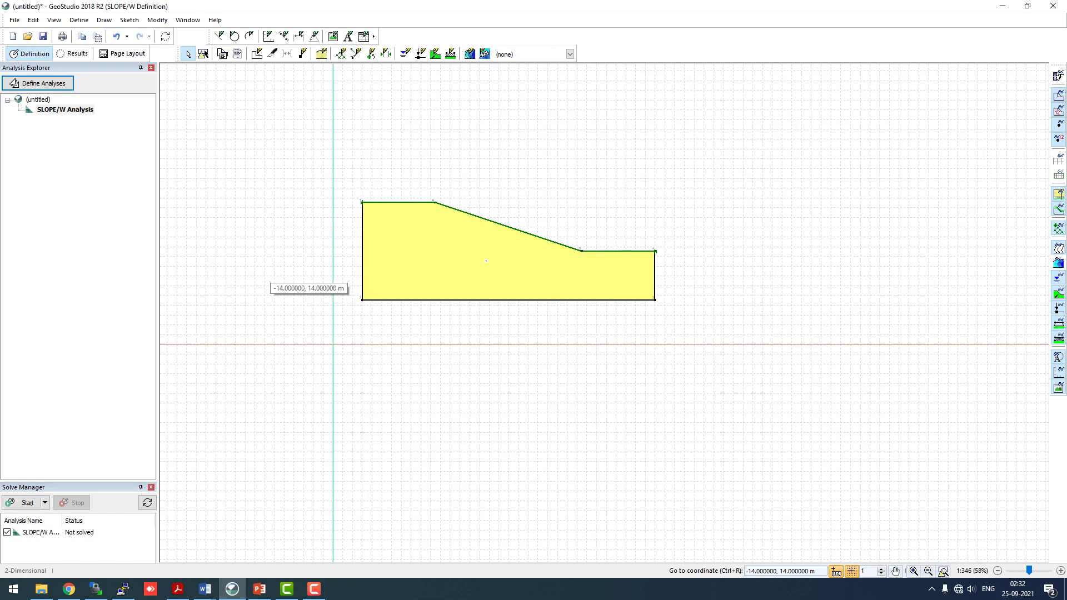
pyautogui.scroll(-2, 261, 277)
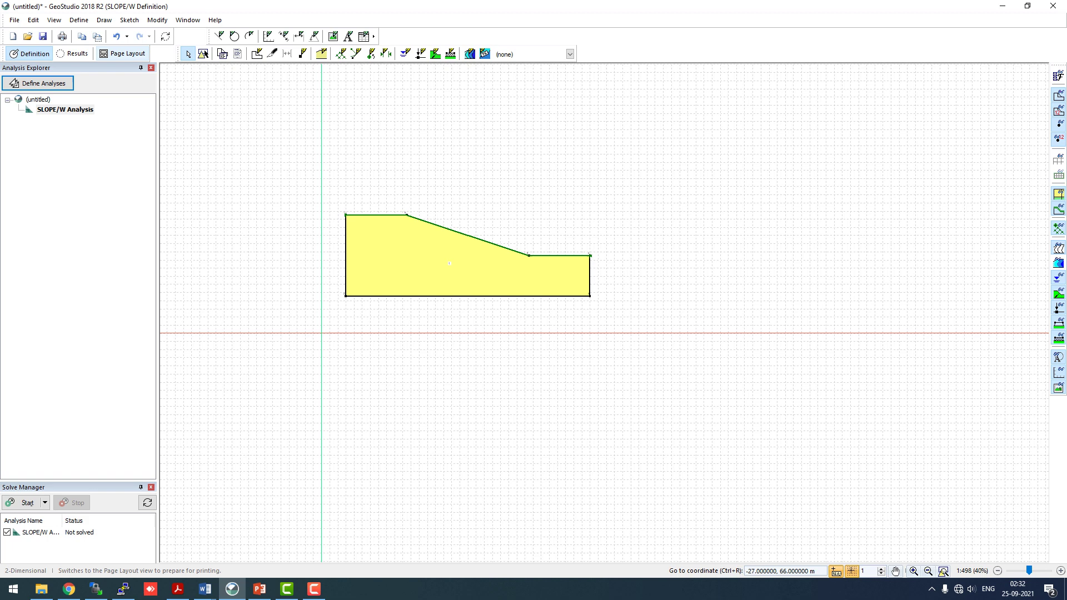
pyautogui.click(104, 20)
pyautogui.moveTo(129, 127)
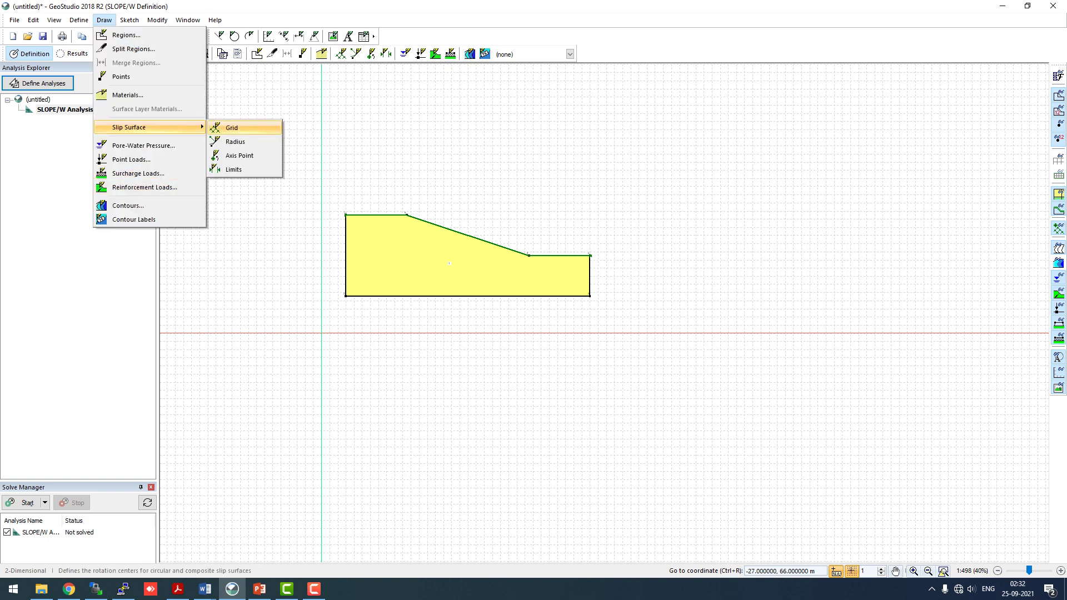
pyautogui.click(231, 128)
pyautogui.click(400, 187)
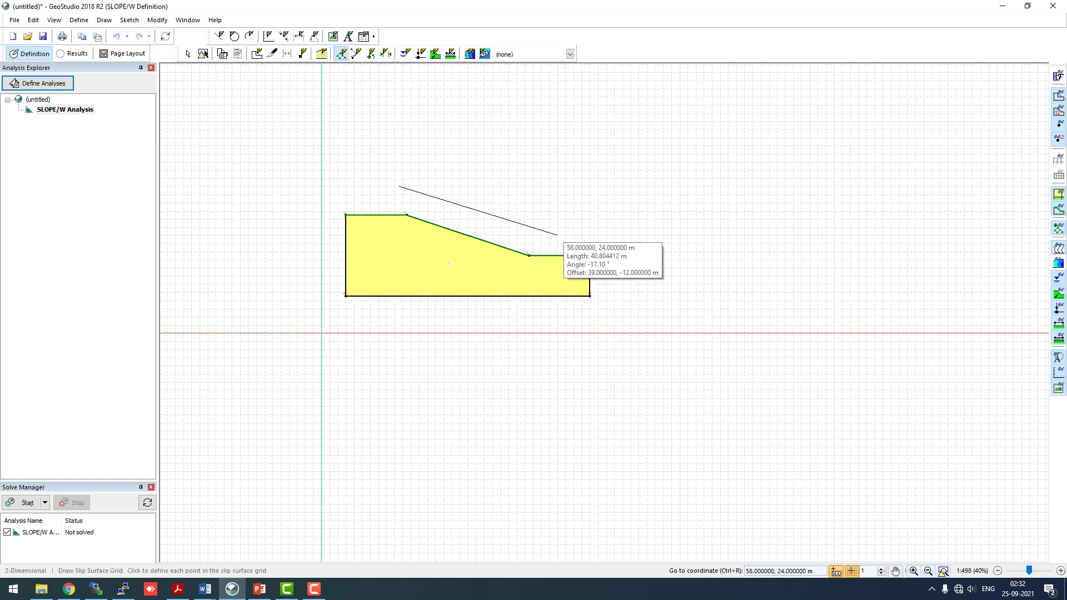
pyautogui.click(557, 234)
pyautogui.click(597, 142)
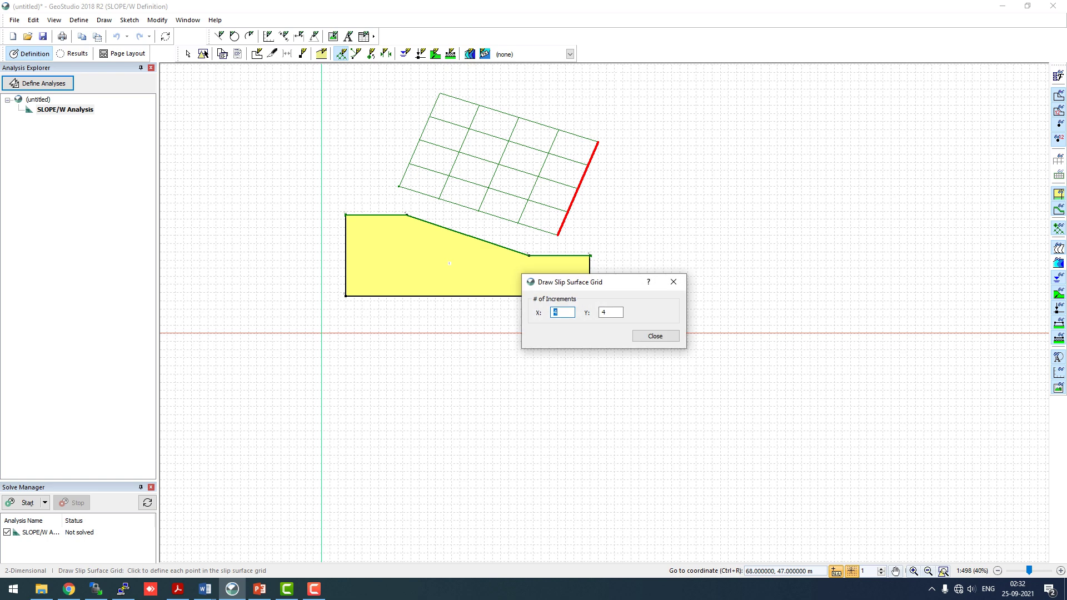
# Step: Set the slip surface grid to 10 increments in X and 10 in Y
pyautogui.press('Tab')
pyautogui.write('10')
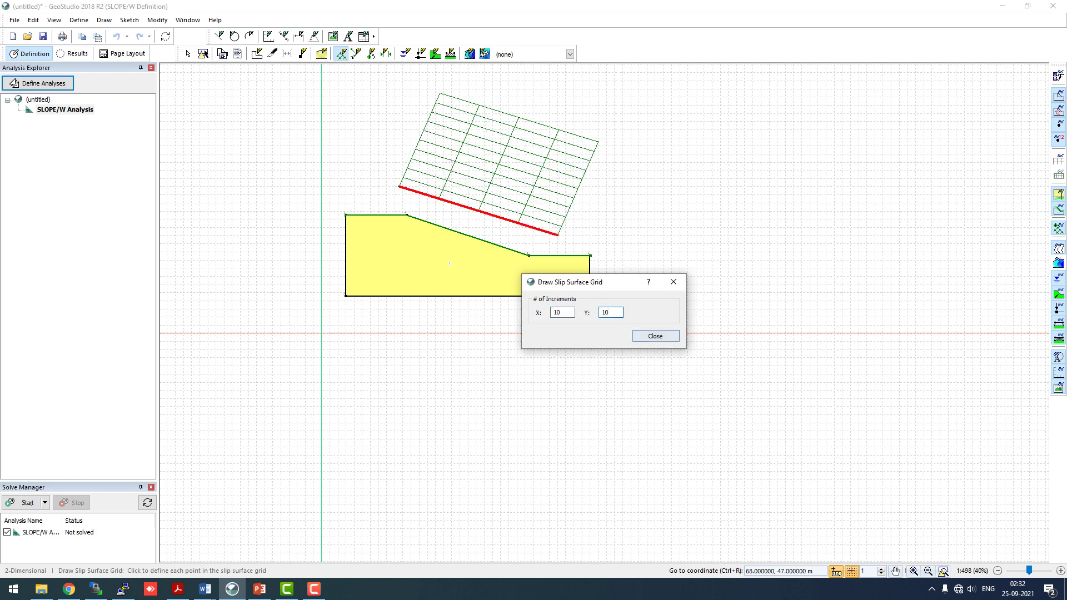
pyautogui.click(655, 336)
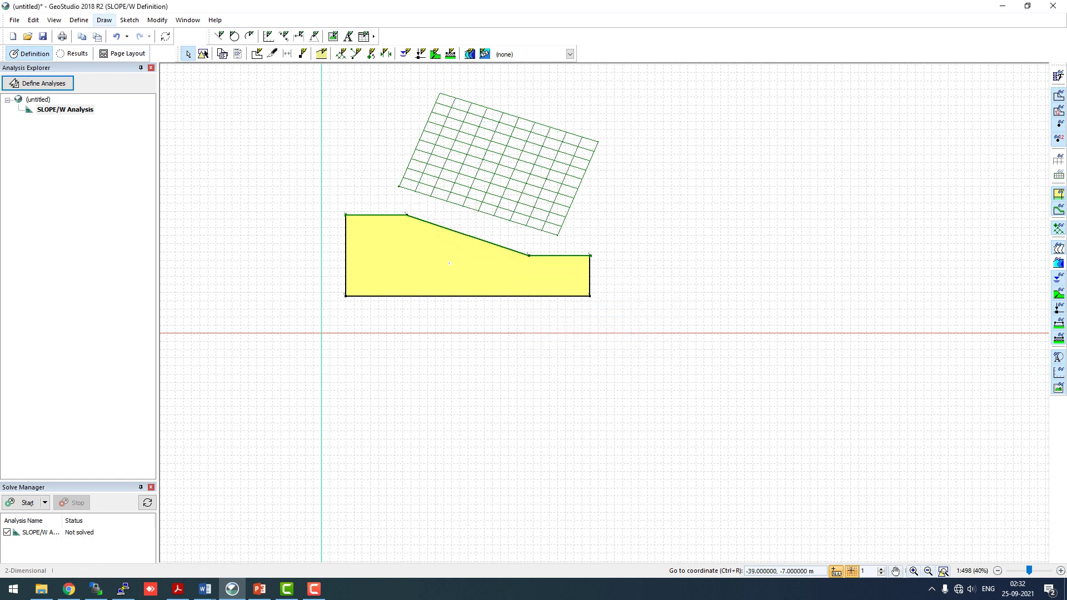
# Step: Draw the slip surface radius region across the slope with corners at about (19, 33), (55, 21), (55, 12) and (17, 14) m
pyautogui.click(104, 20)
pyautogui.moveTo(144, 128)
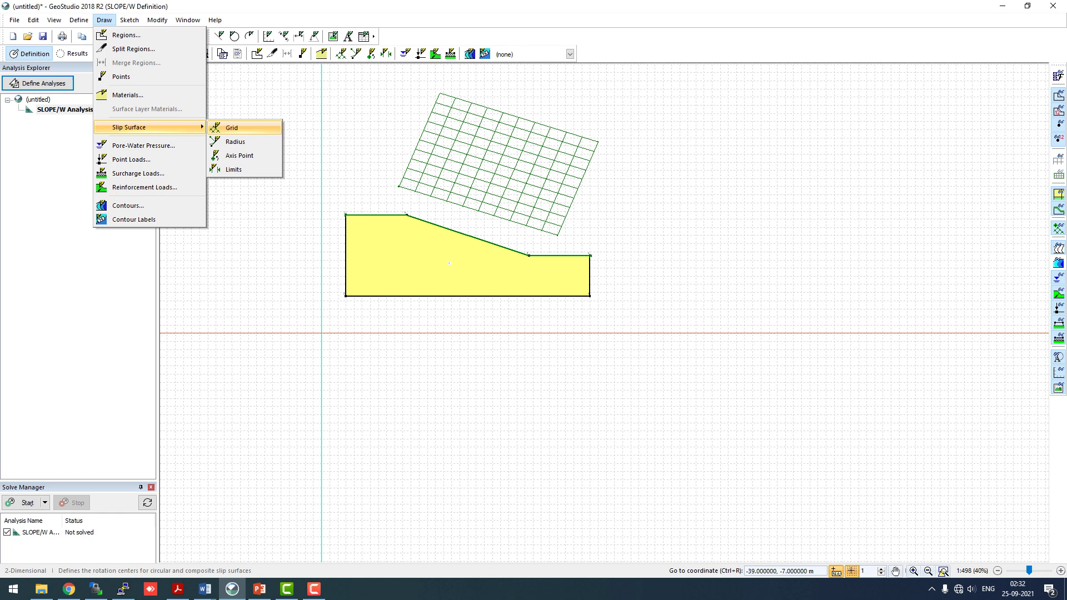
pyautogui.click(235, 141)
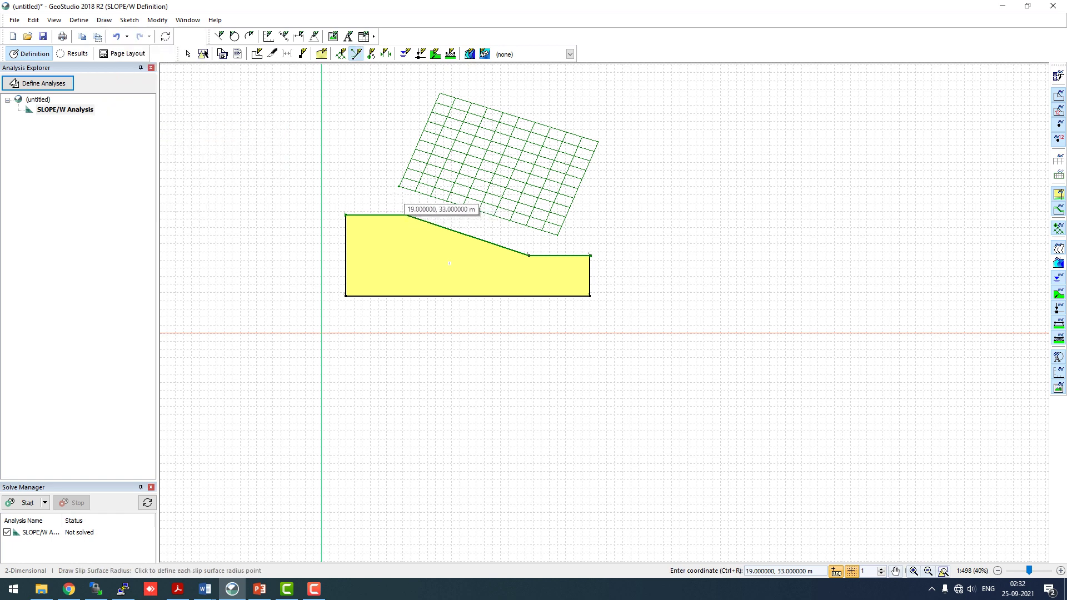
pyautogui.click(398, 198)
pyautogui.click(546, 283)
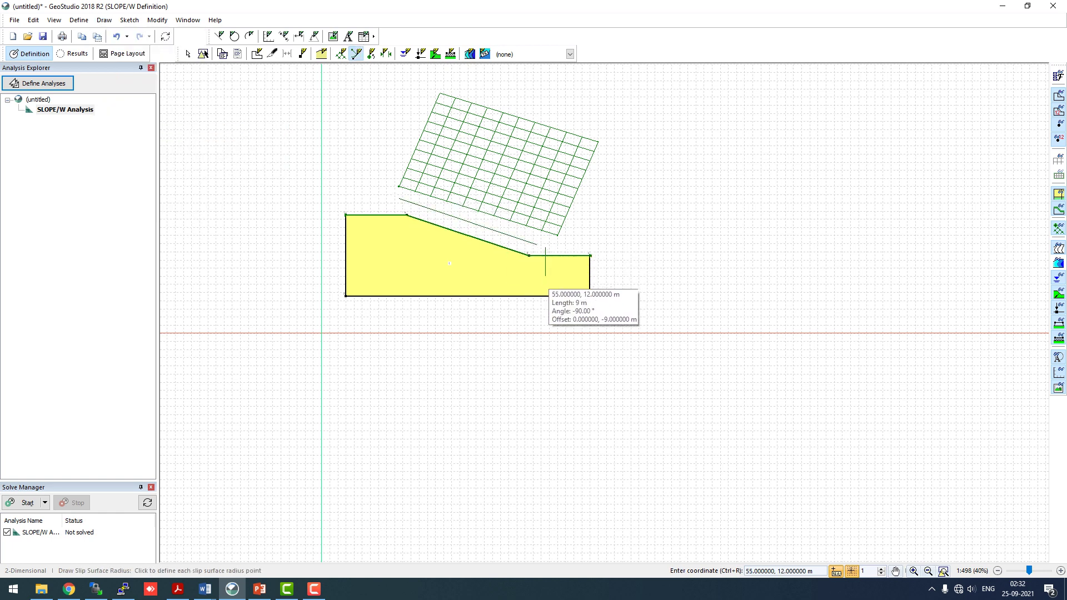
pyautogui.click(392, 276)
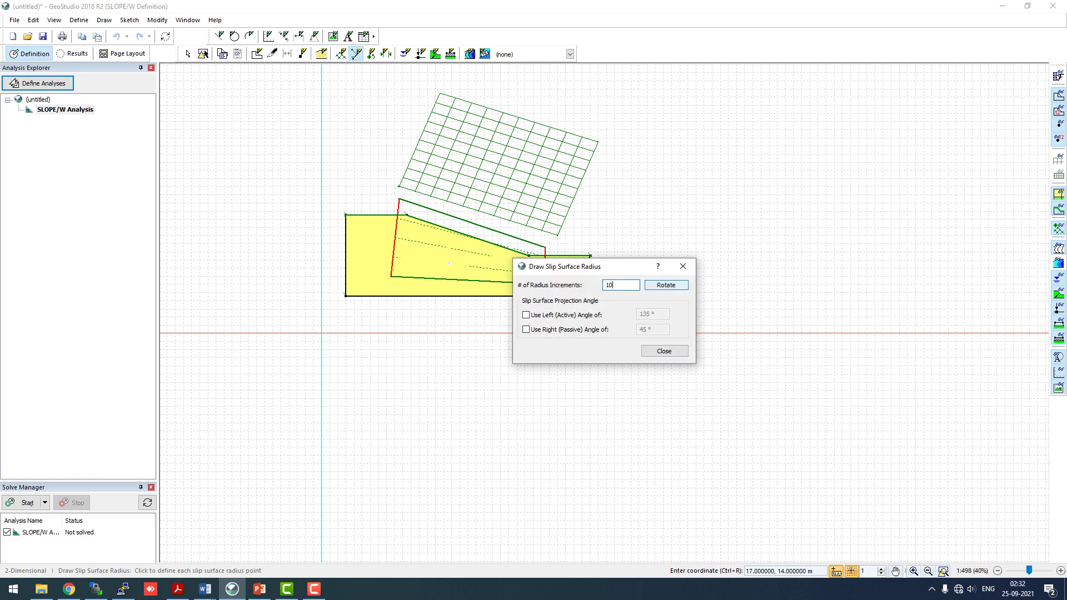
# Step: Set the number of slip surface radius increments to 10
pyautogui.click(665, 285)
pyautogui.press('space')
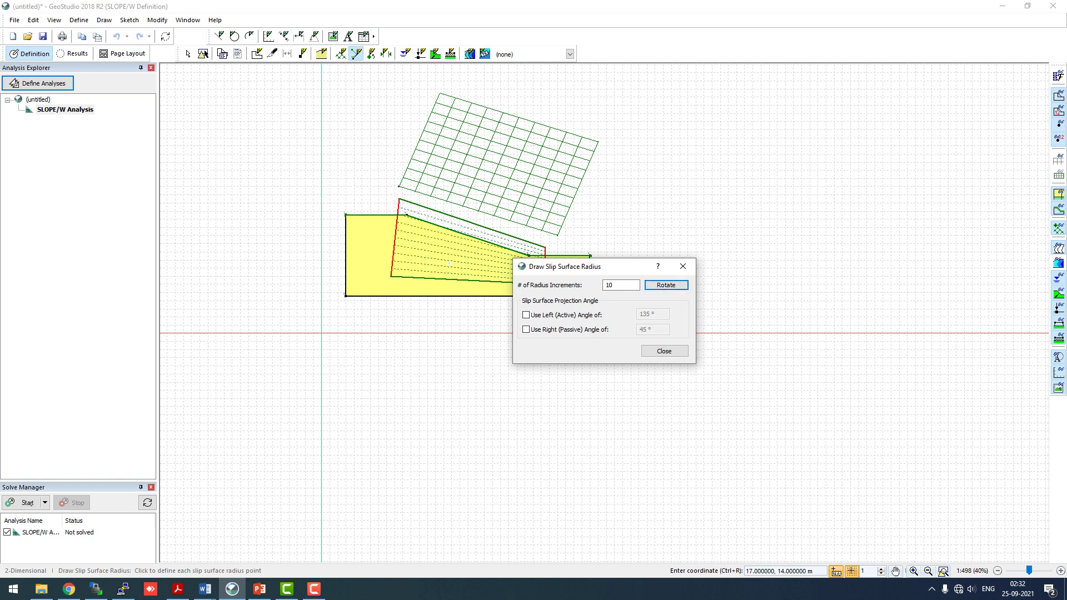
pyautogui.click(664, 351)
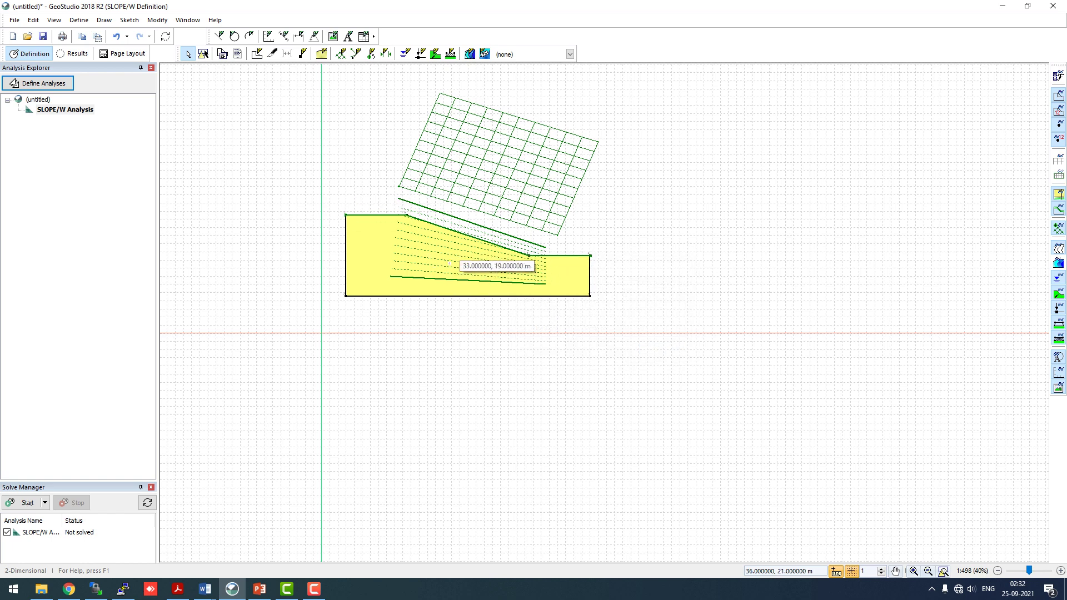
# Step: Start solving the analysis and save the project as test4 in the Zoom folder under Documents
pyautogui.click(23, 502)
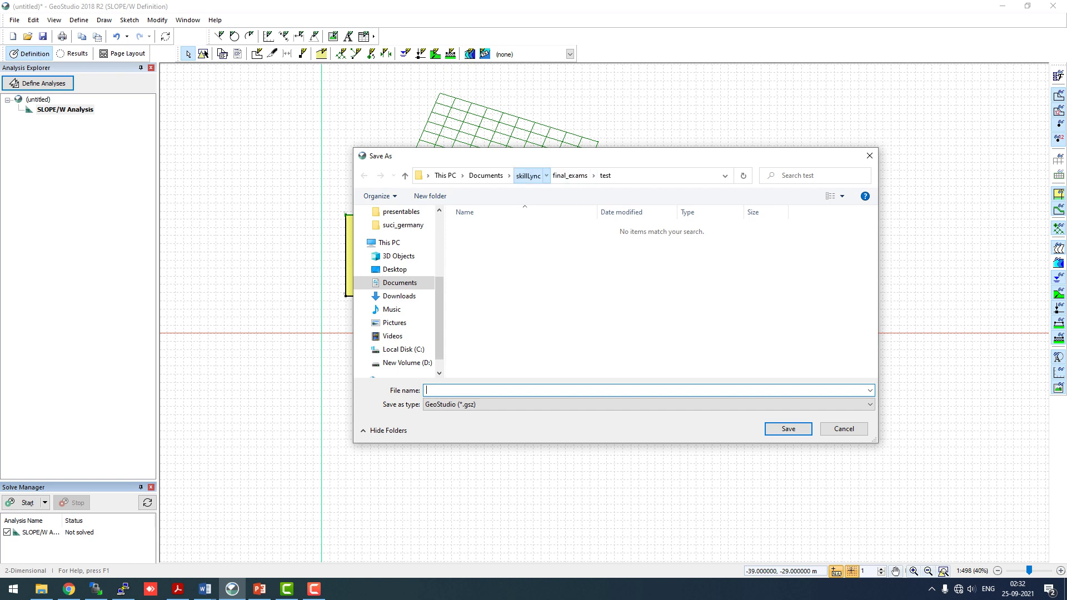
pyautogui.click(486, 175)
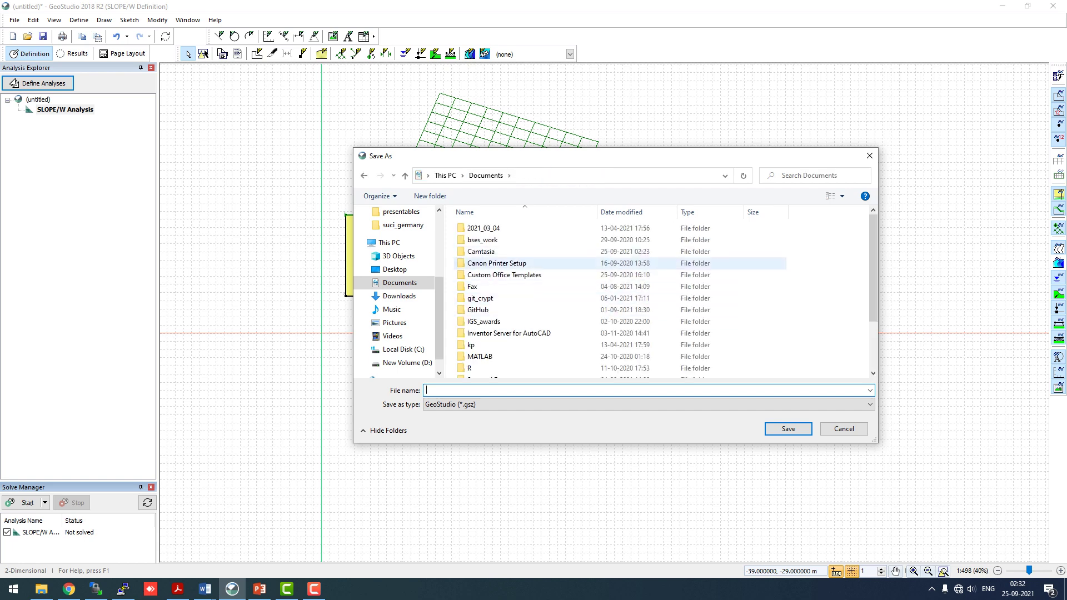
pyautogui.scroll(-2, 483, 300)
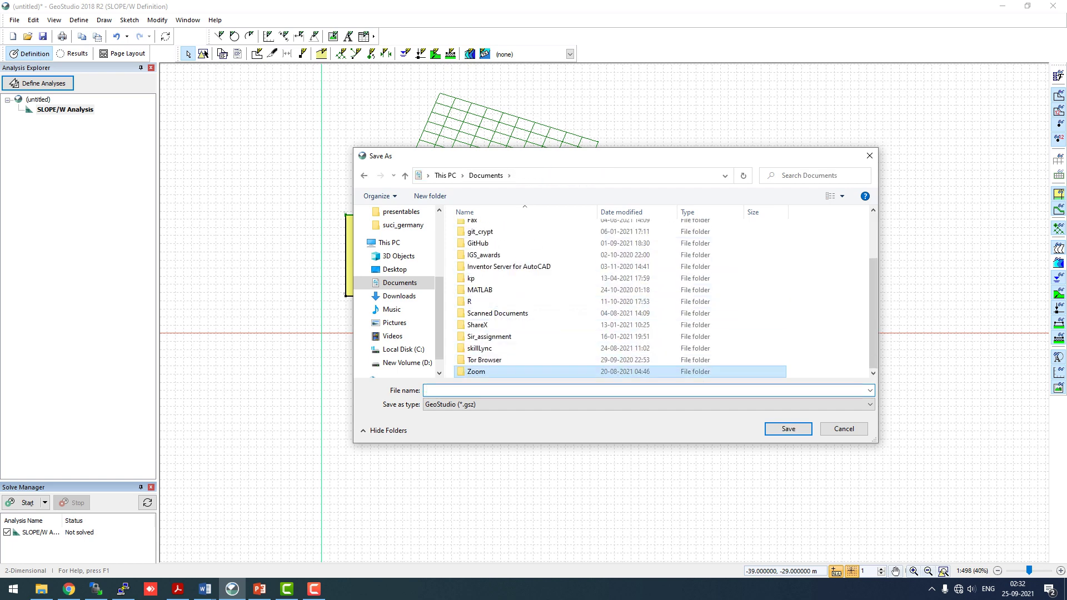
pyautogui.doubleClick(475, 371)
pyautogui.write('test4')
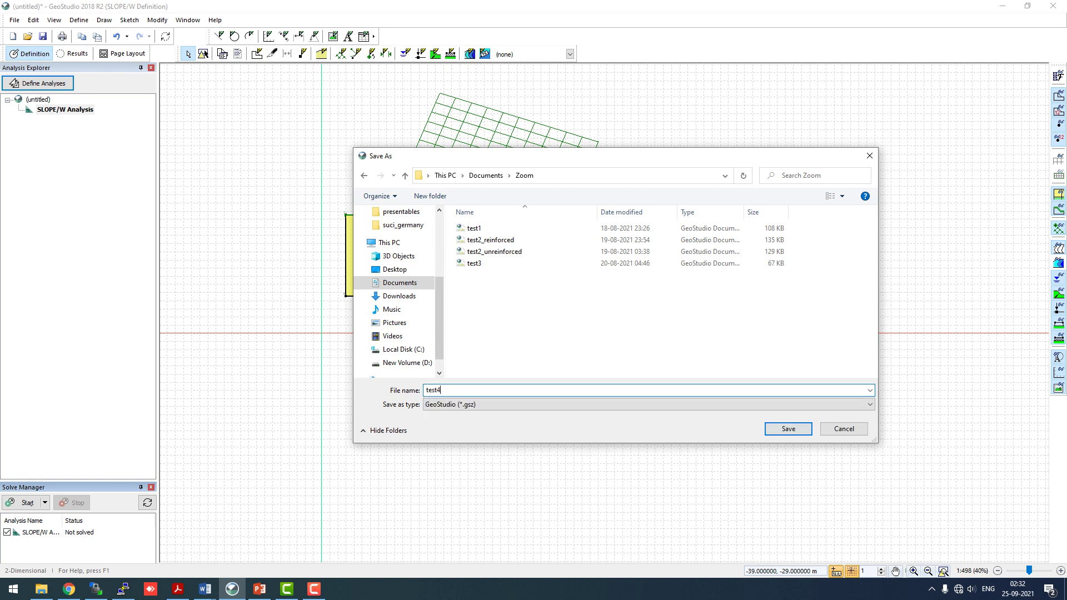
pyautogui.press('Return')
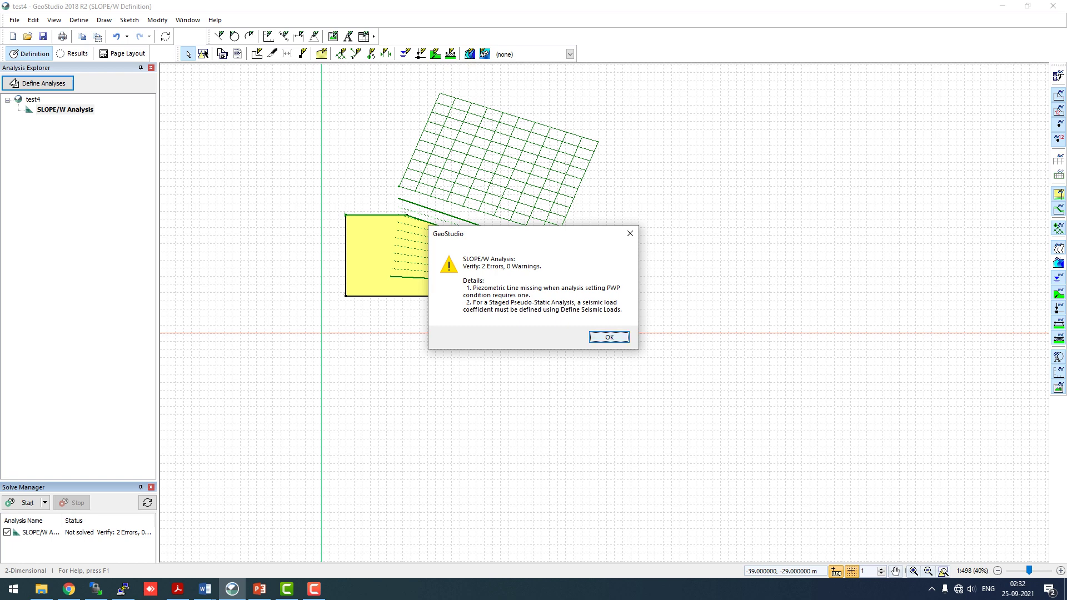
pyautogui.click(609, 337)
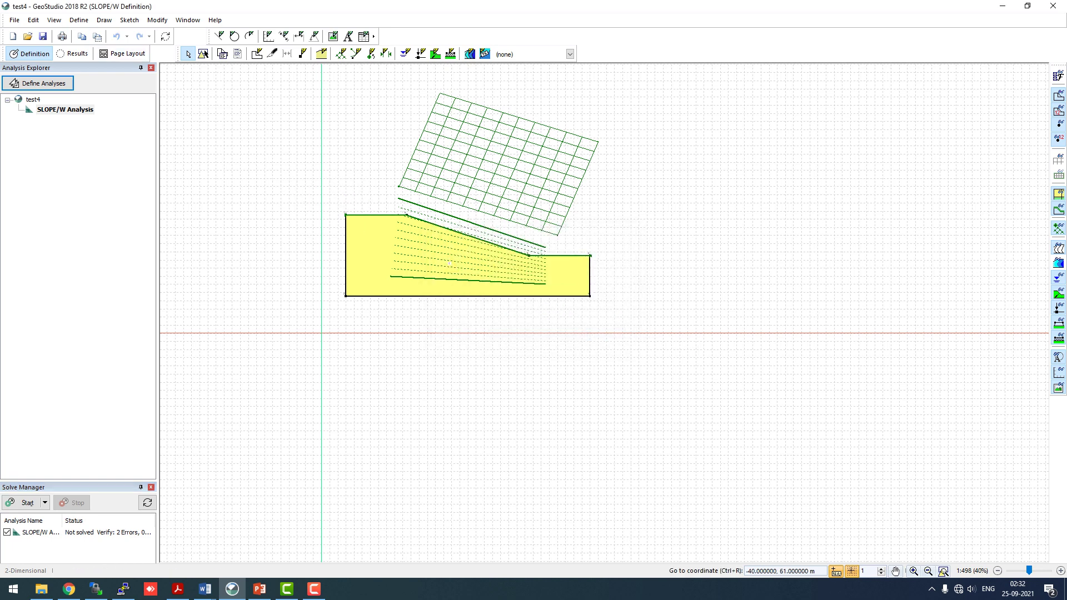
# Step: Add a new piezometric line applied to the c_phi material
pyautogui.click(104, 20)
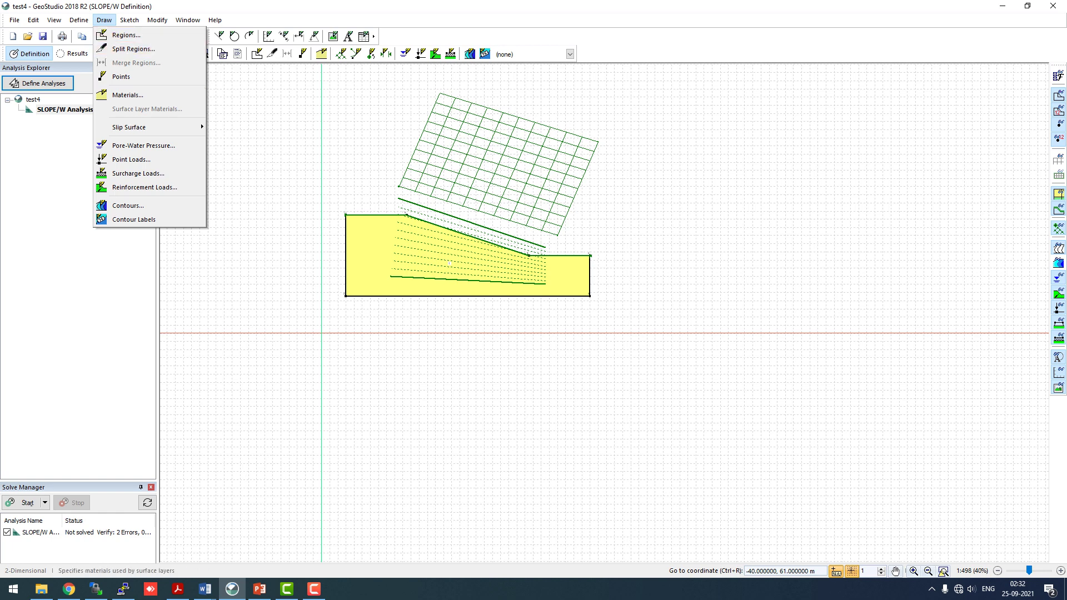
pyautogui.click(144, 146)
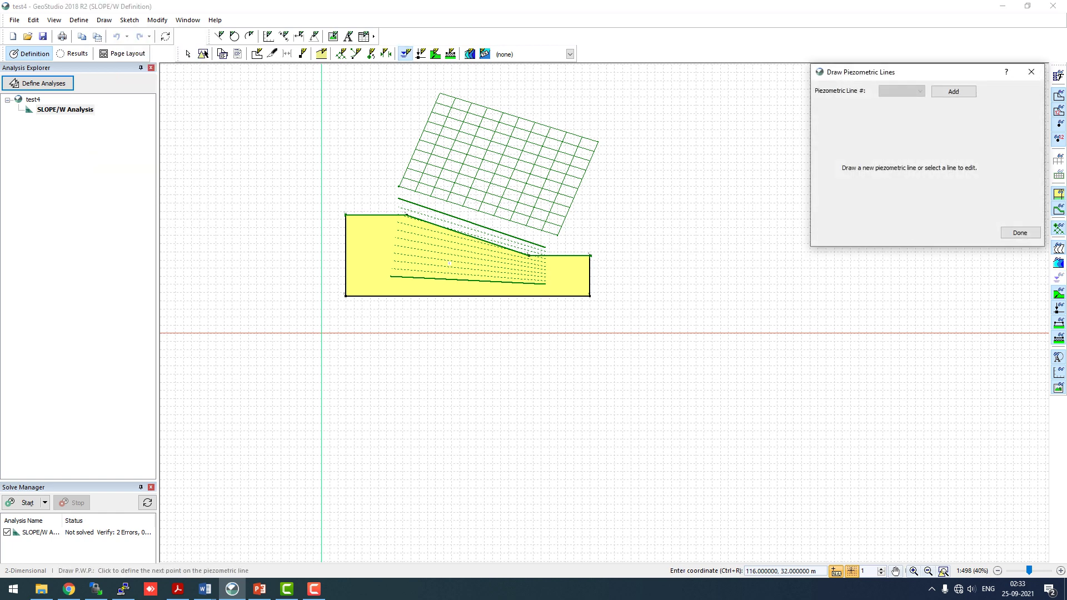
pyautogui.click(954, 91)
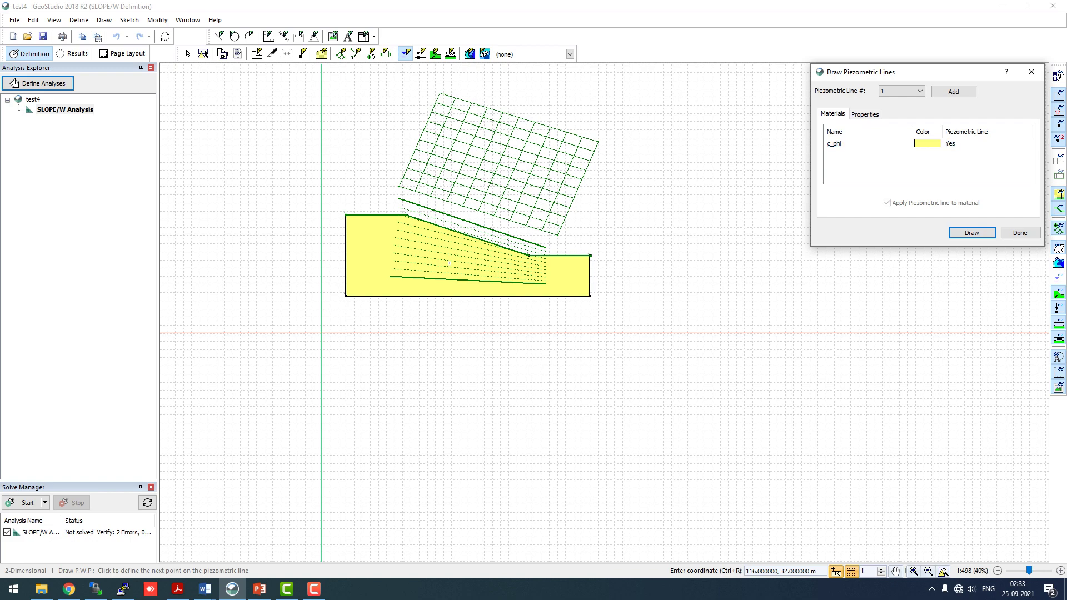
# Step: Draw the piezometric line below the slope surface through about (10, 27), (25, 25), (50, 17) and (60, 17) m
pyautogui.click(971, 232)
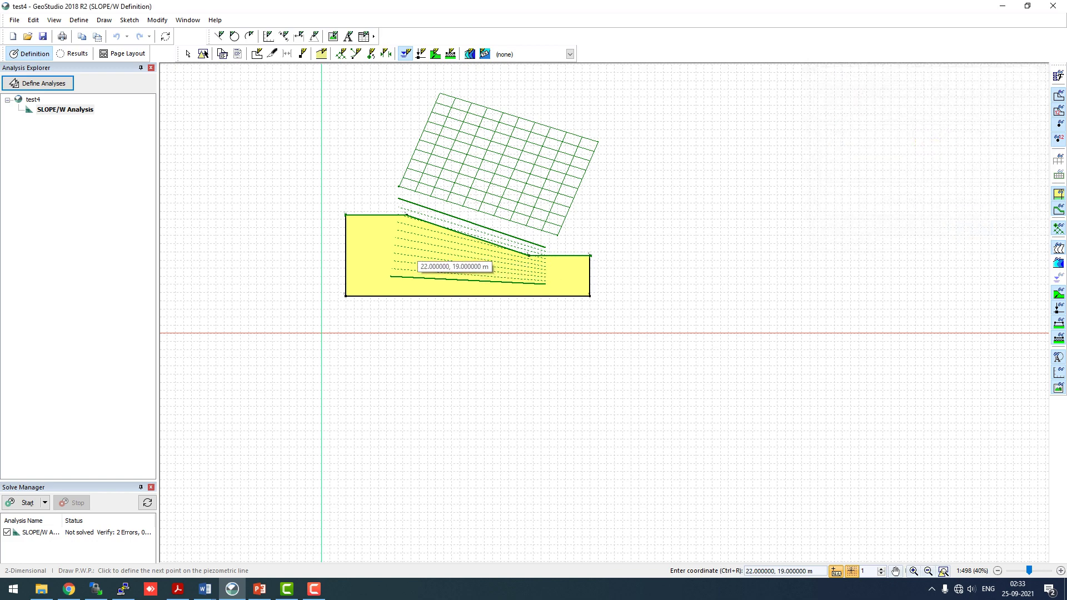
pyautogui.scroll(3, 408, 245)
pyautogui.scroll(1, 414, 239)
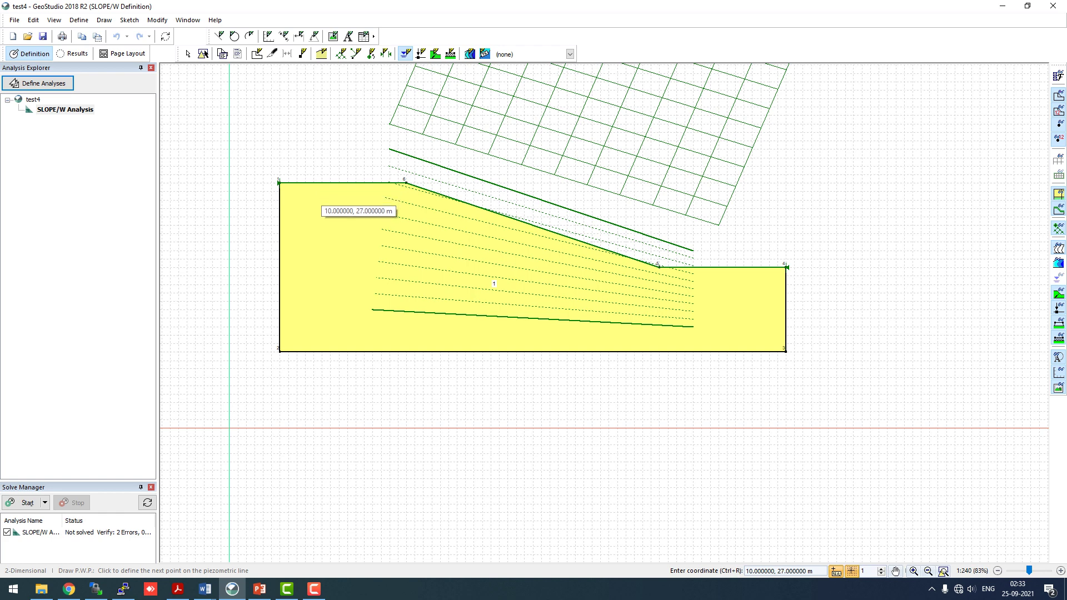
pyautogui.click(314, 201)
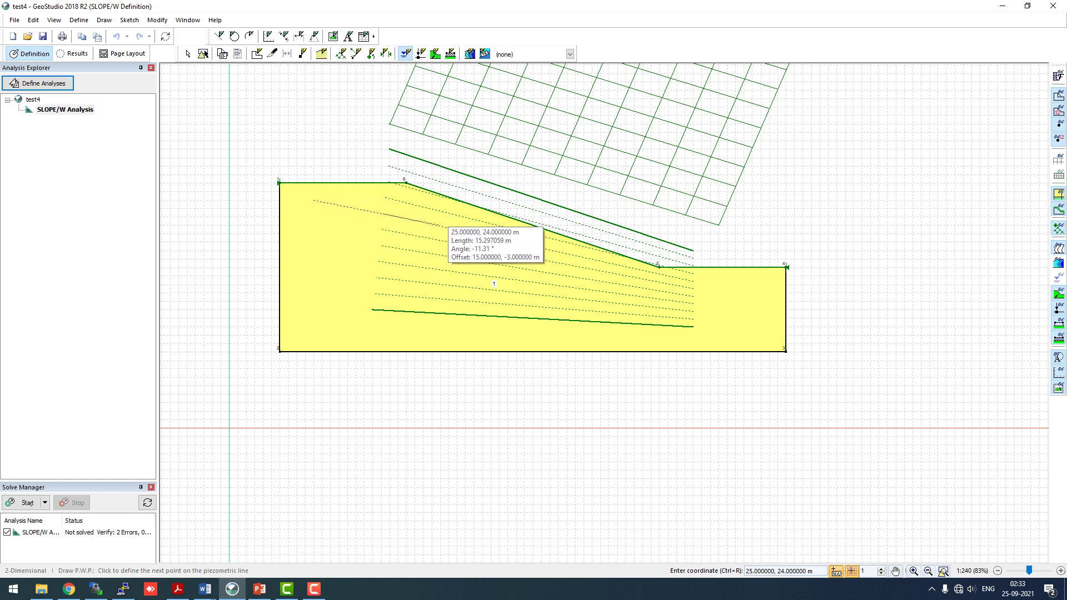
pyautogui.click(443, 218)
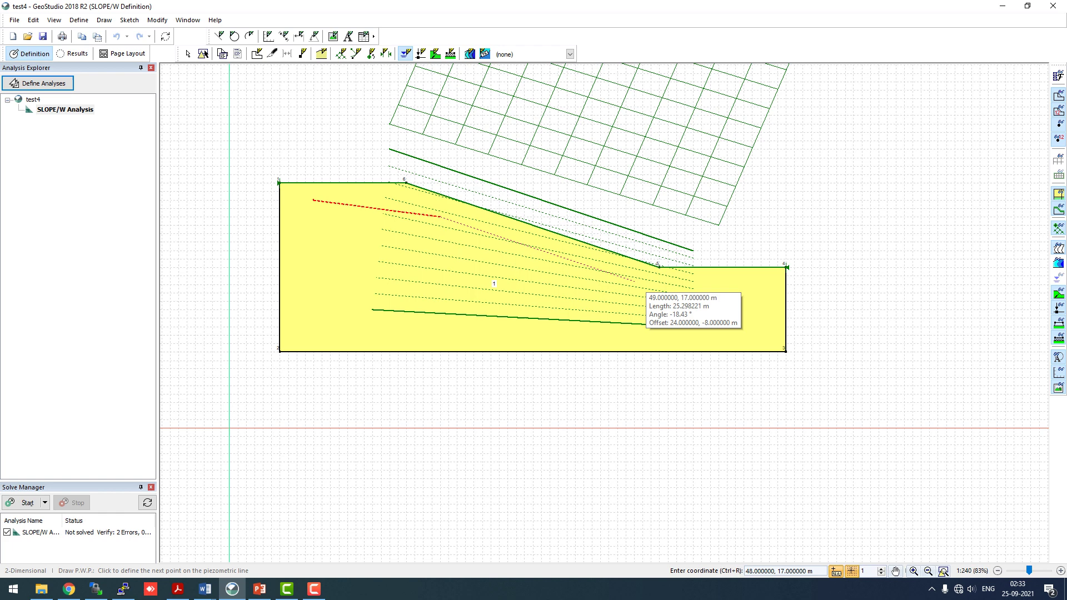
pyautogui.click(653, 285)
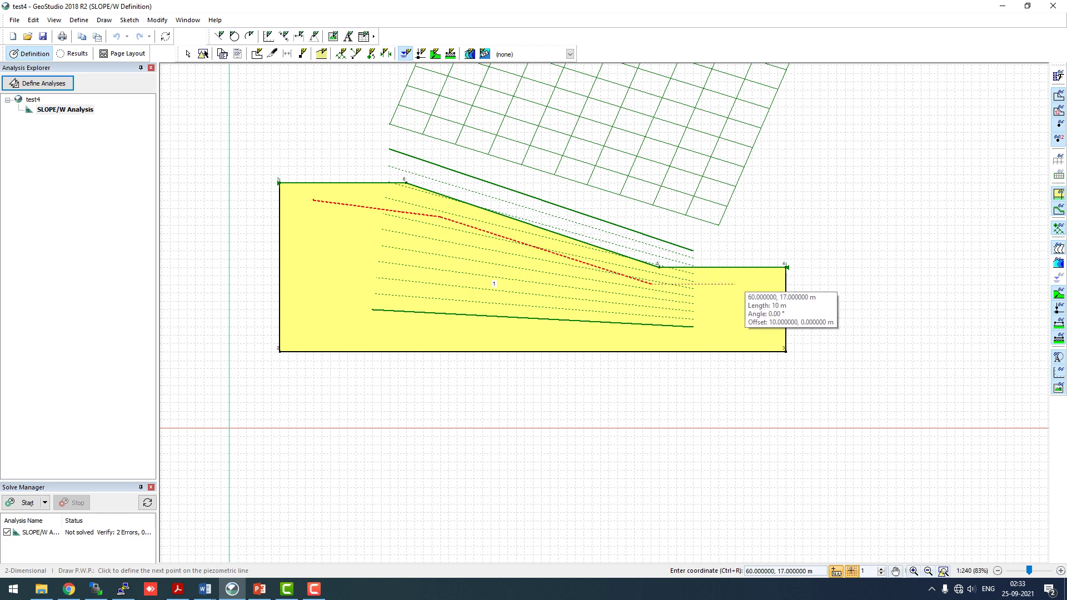
pyautogui.click(737, 284)
pyautogui.rightClick(739, 284)
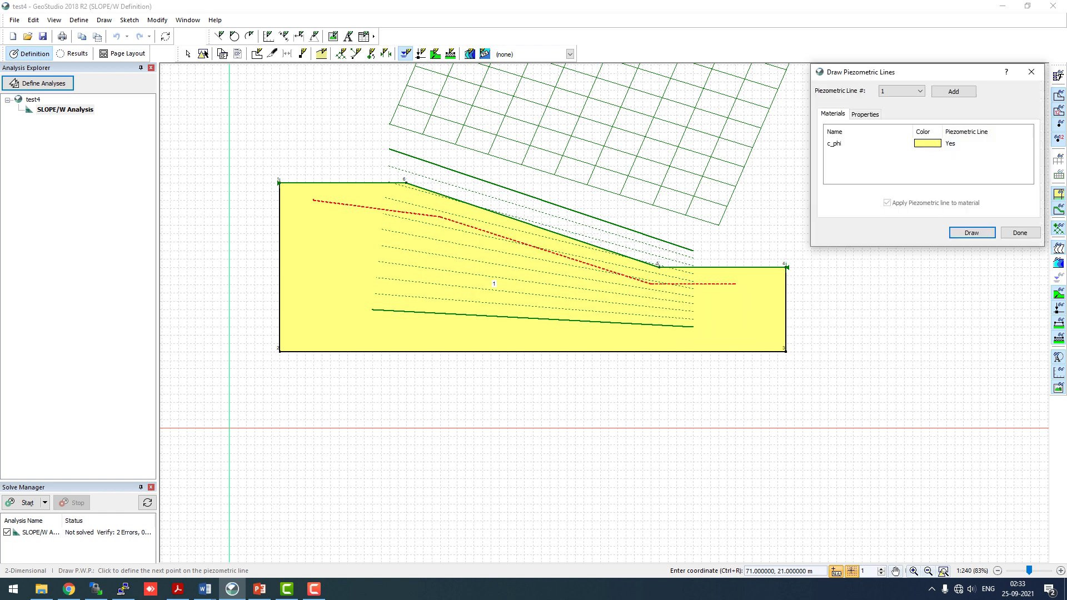
pyautogui.click(971, 232)
pyautogui.rightClick(739, 285)
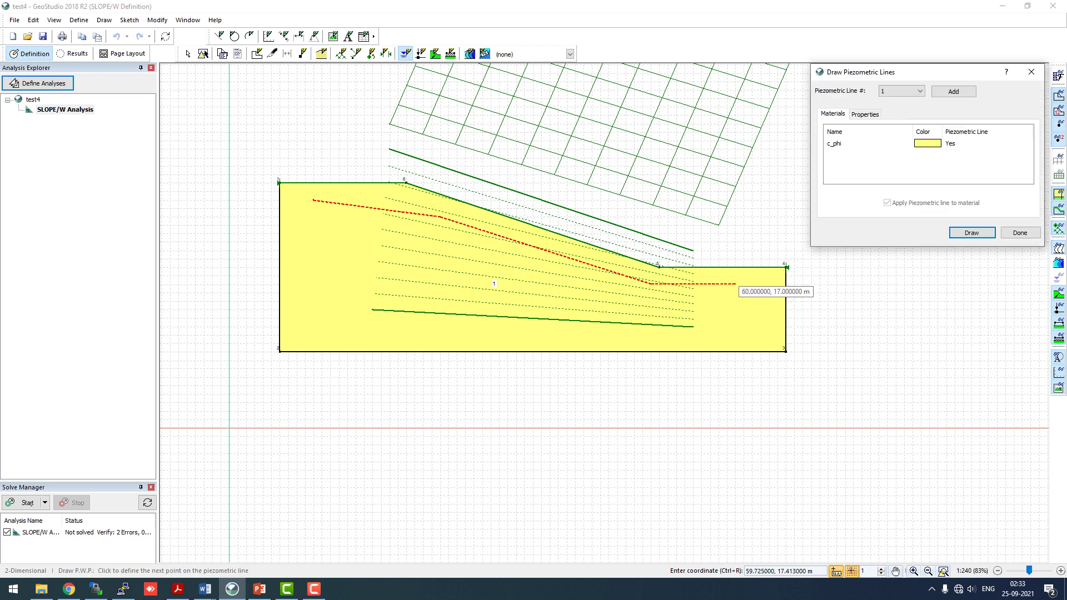
pyautogui.click(1019, 232)
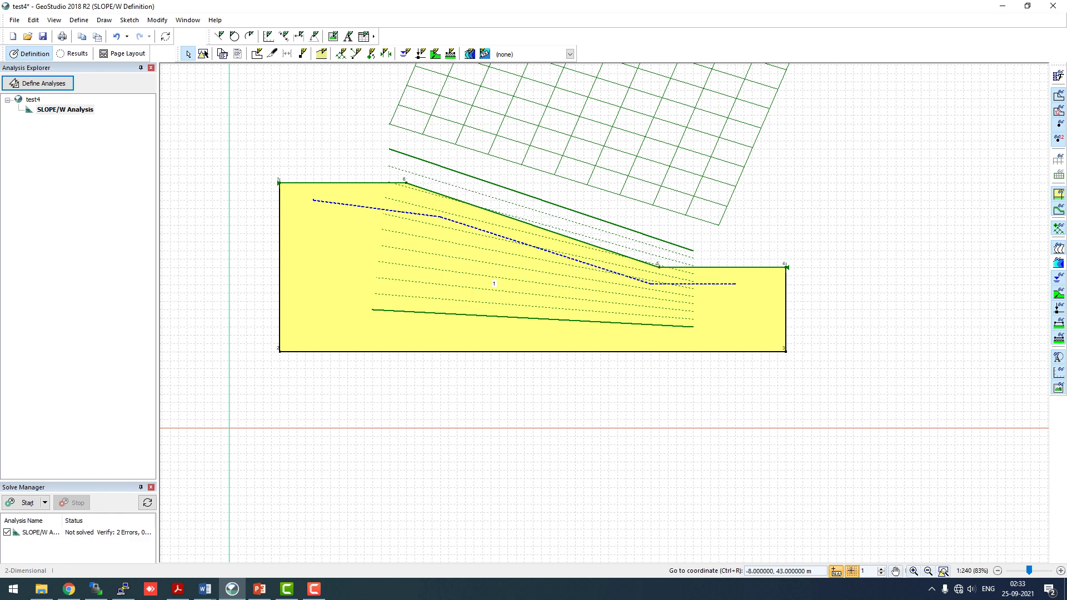
# Step: Define the seismic load with a horizontal coefficient of 0.15 and a vertical coefficient of 0.1
pyautogui.click(78, 20)
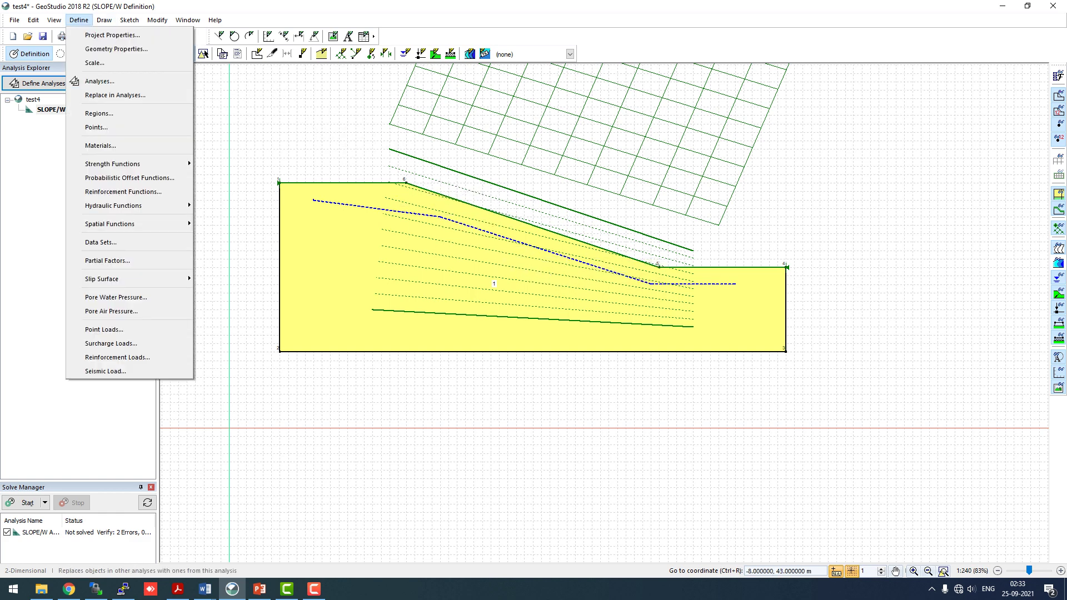
pyautogui.click(106, 371)
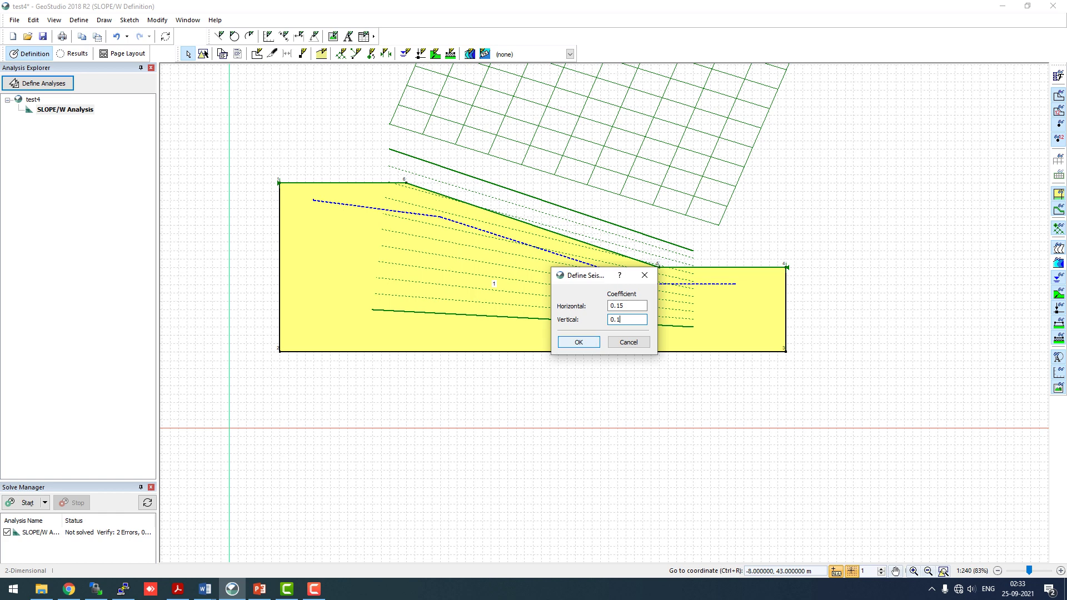
pyautogui.press('Return')
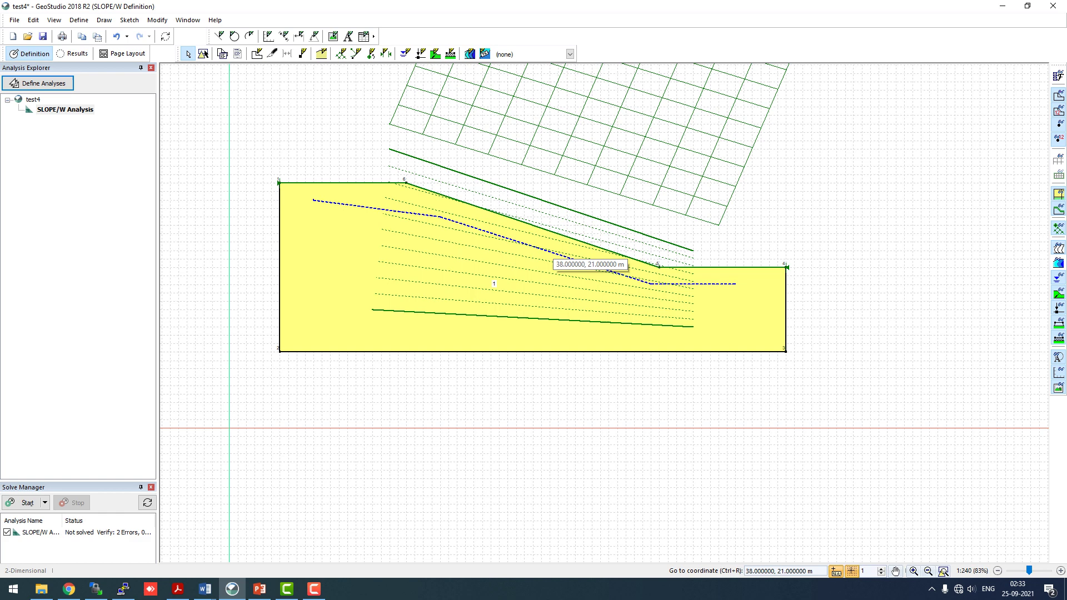
# Step: Solve the analysis and view several slip surfaces with the lowest factors of safety, ending on slip surface 949
pyautogui.click(27, 502)
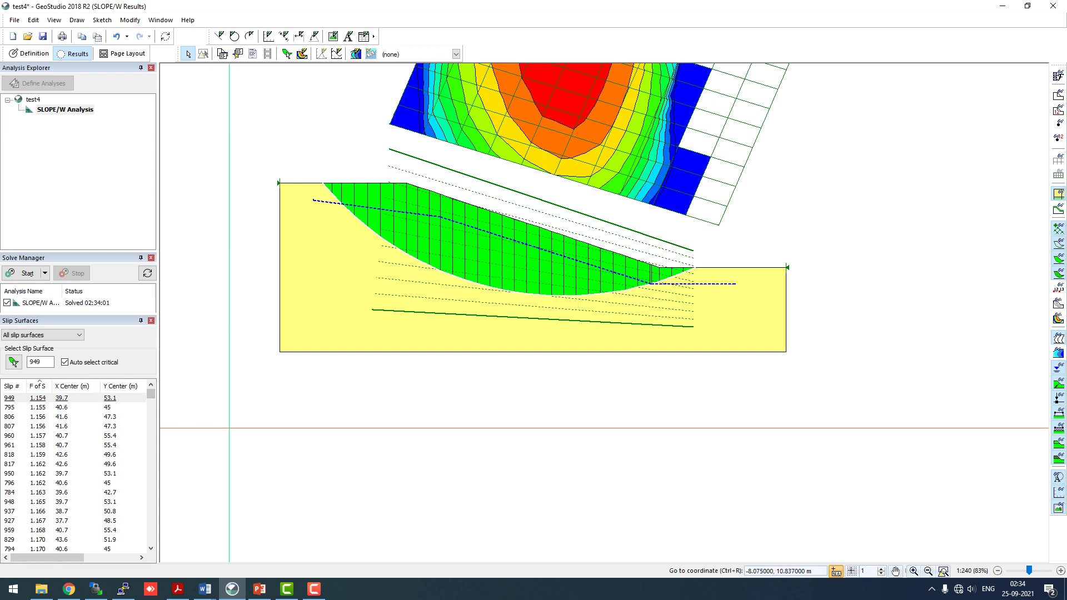
pyautogui.click(38, 398)
pyautogui.click(37, 407)
pyautogui.click(37, 426)
pyautogui.click(37, 435)
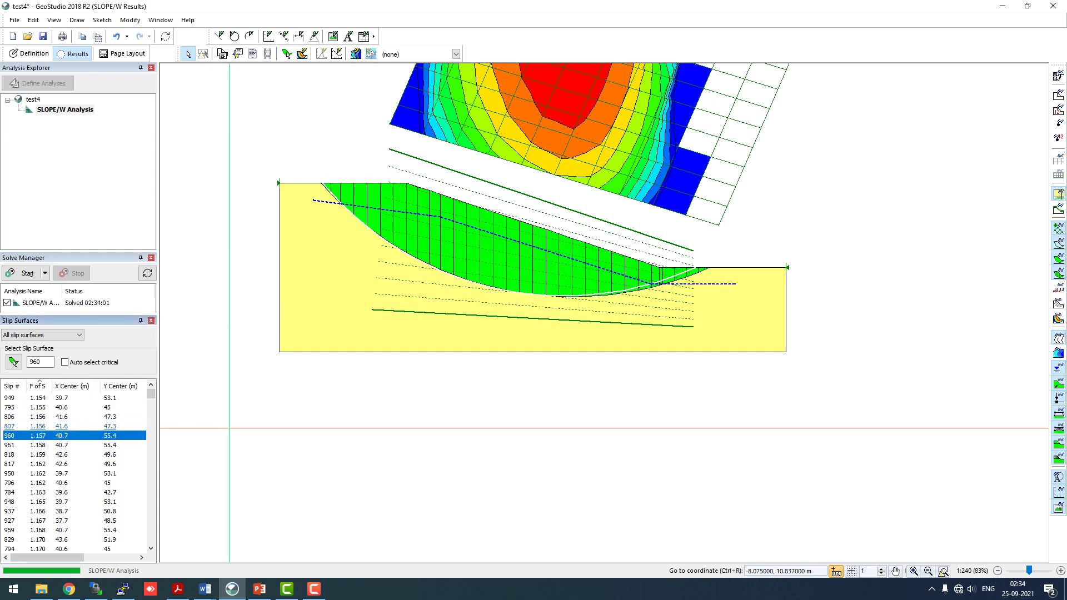
pyautogui.click(37, 397)
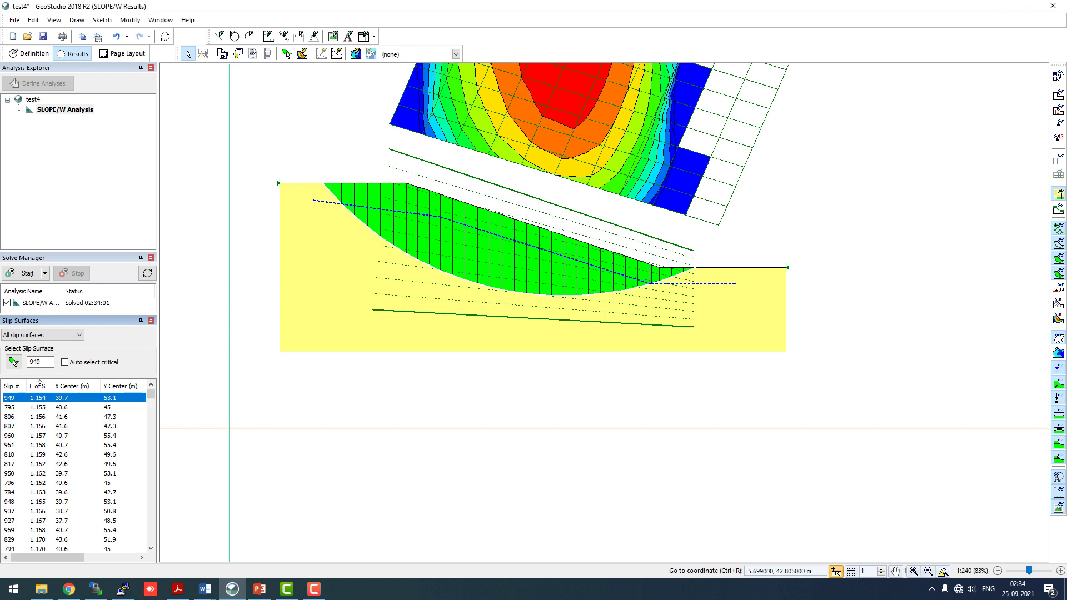
# Step: Return to the model definition and draw an anchor reinforcement load about 10.3 m long from the slope face near (23, 28) m
pyautogui.click(29, 53)
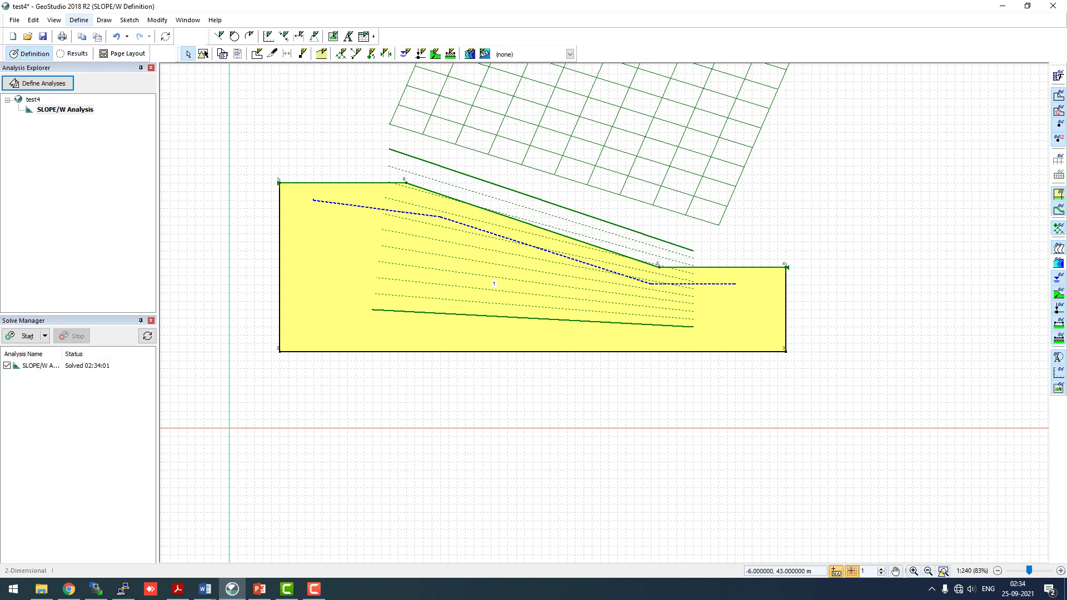
pyautogui.click(103, 20)
pyautogui.click(144, 187)
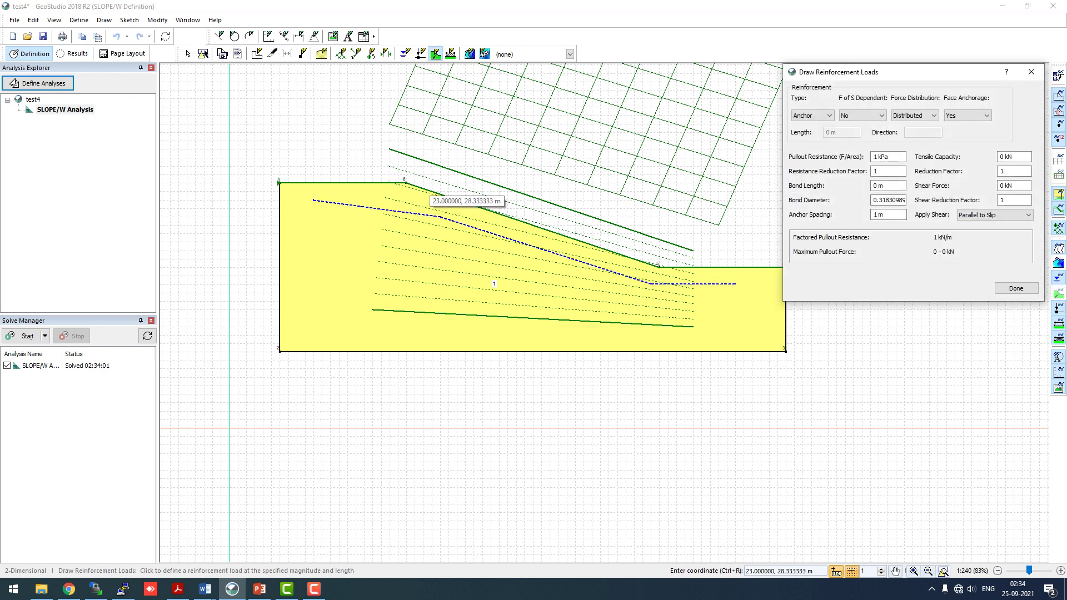
pyautogui.scroll(3, 424, 189)
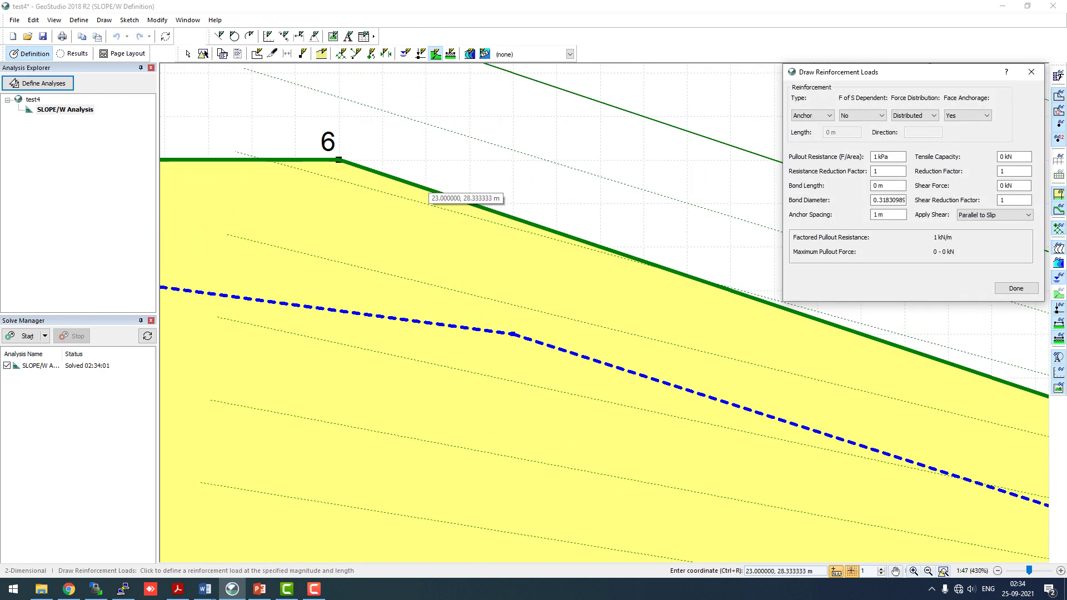
pyautogui.click(426, 192)
pyautogui.scroll(-1, 426, 241)
pyautogui.scroll(-1, 426, 241)
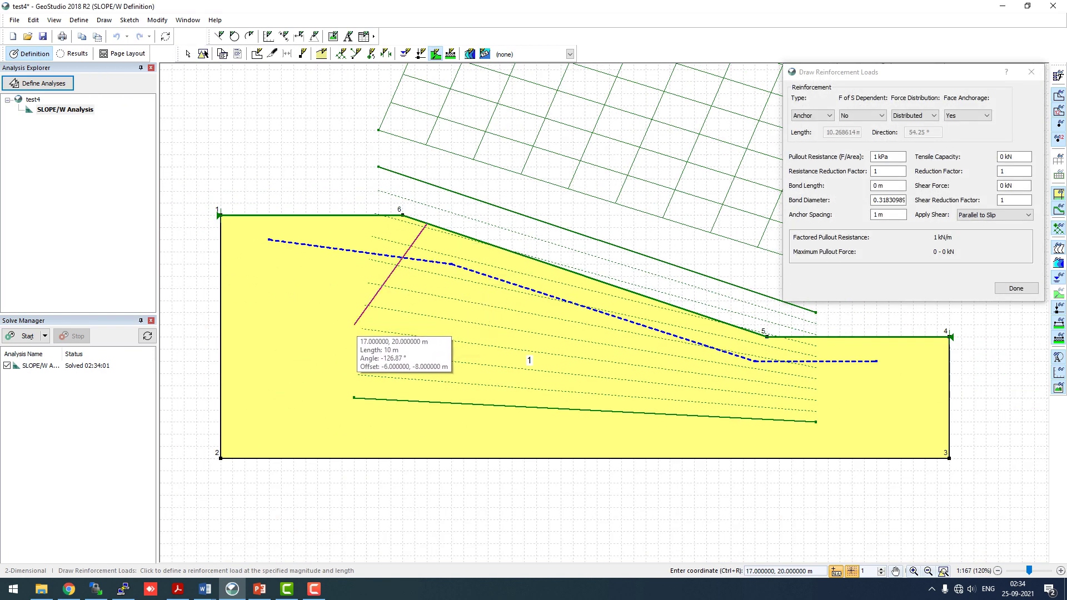
pyautogui.click(322, 363)
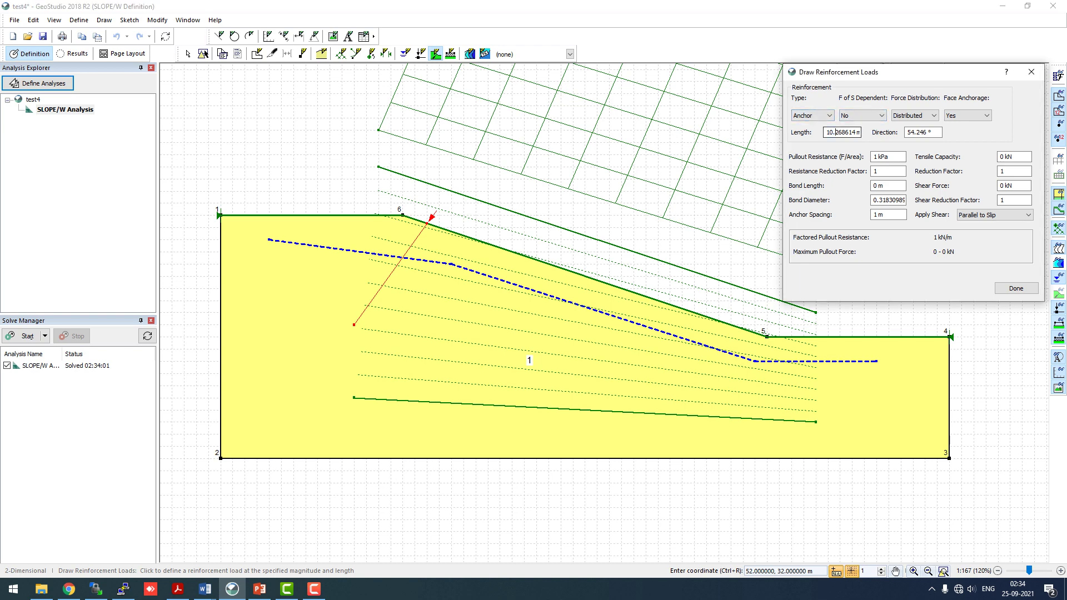
# Step: Set the first anchor's length to 15 m and its direction to 45°
pyautogui.write('15')
pyautogui.click(919, 132)
pyautogui.moveTo(933, 132); pyautogui.dragTo(906, 133)
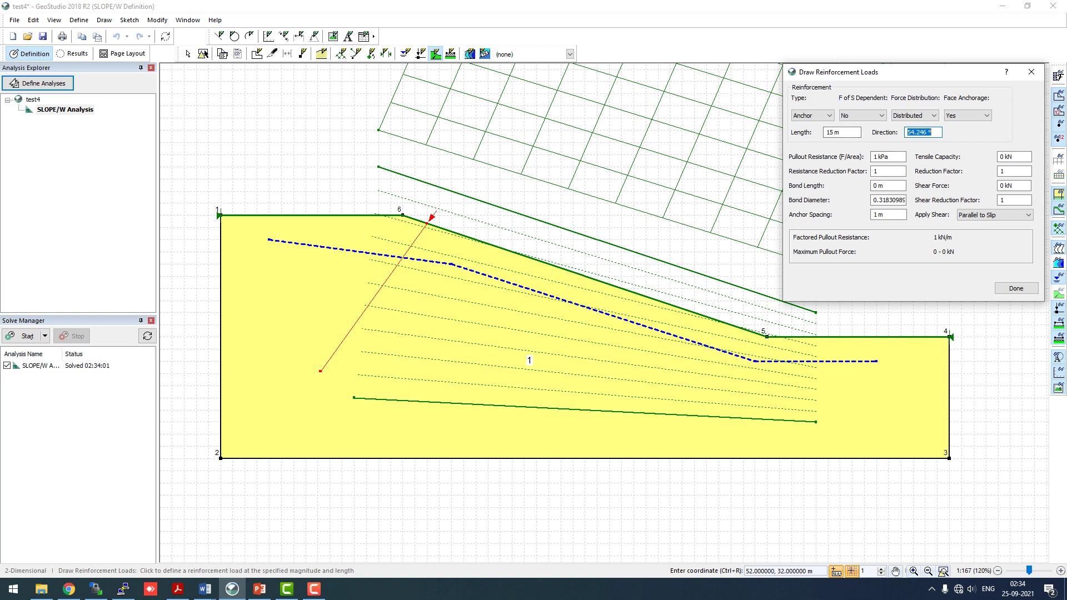
pyautogui.write('45')
pyautogui.press('Tab')
pyautogui.click(842, 132)
# Step: Set the anchor's pullout resistance to 500 kPa, tensile capacity to 1,000 kN and shear force to 500 kN
pyautogui.click(885, 157)
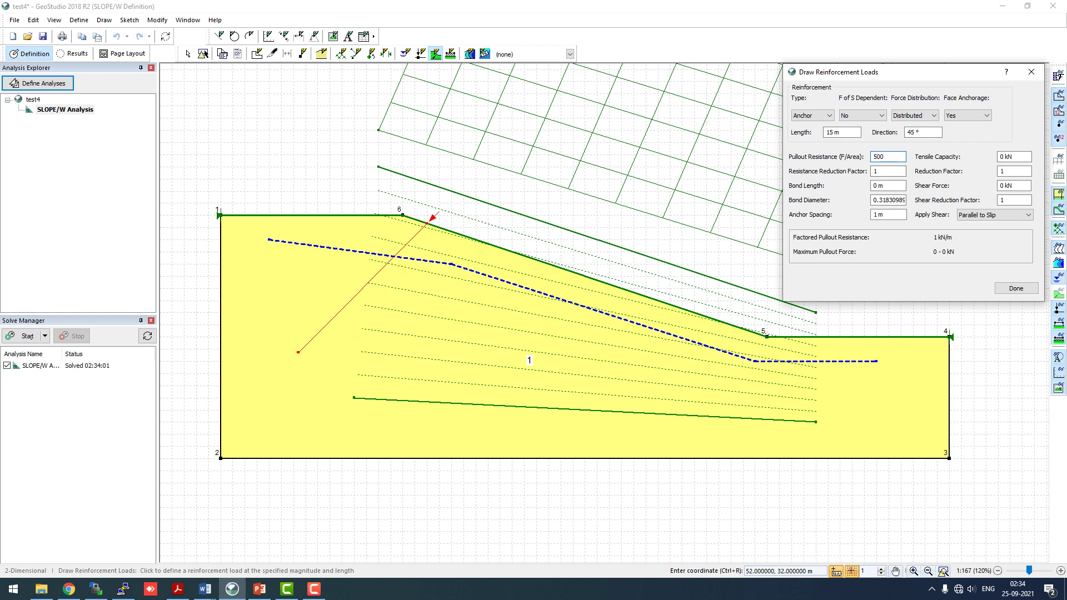
pyautogui.press('Tab')
pyautogui.press('Tab')
pyautogui.press('Tab')
pyautogui.write('500')
# Step: Set the anchor's bond length to 8 m, bond diameter to 0.1 m and anchor spacing to 2 m
pyautogui.click(884, 185)
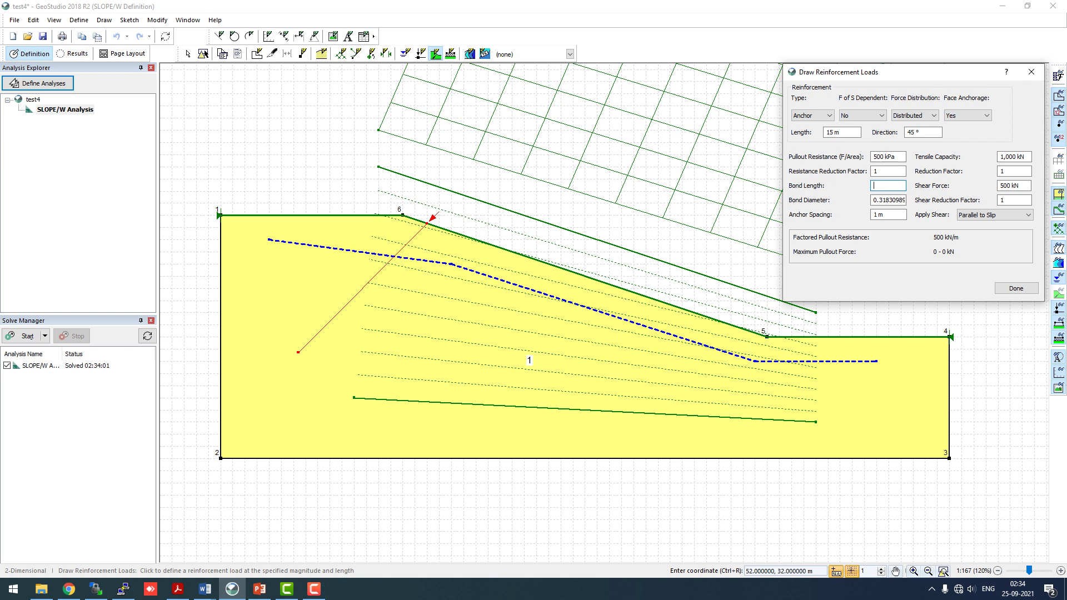
pyautogui.write('8')
pyautogui.press('Return')
pyautogui.click(887, 200)
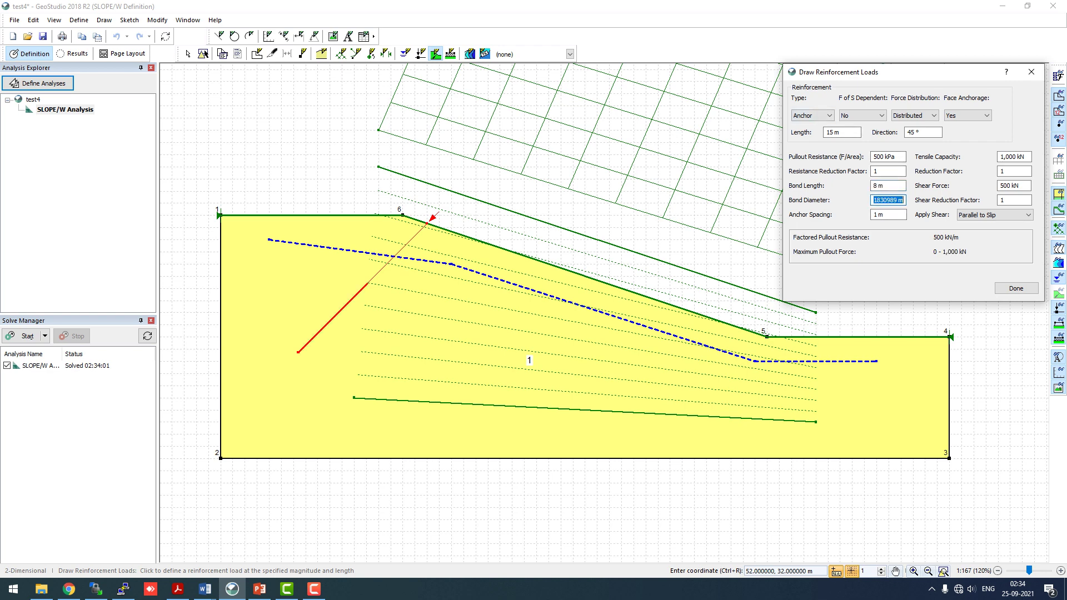
pyautogui.write('0.1')
pyautogui.press('Tab')
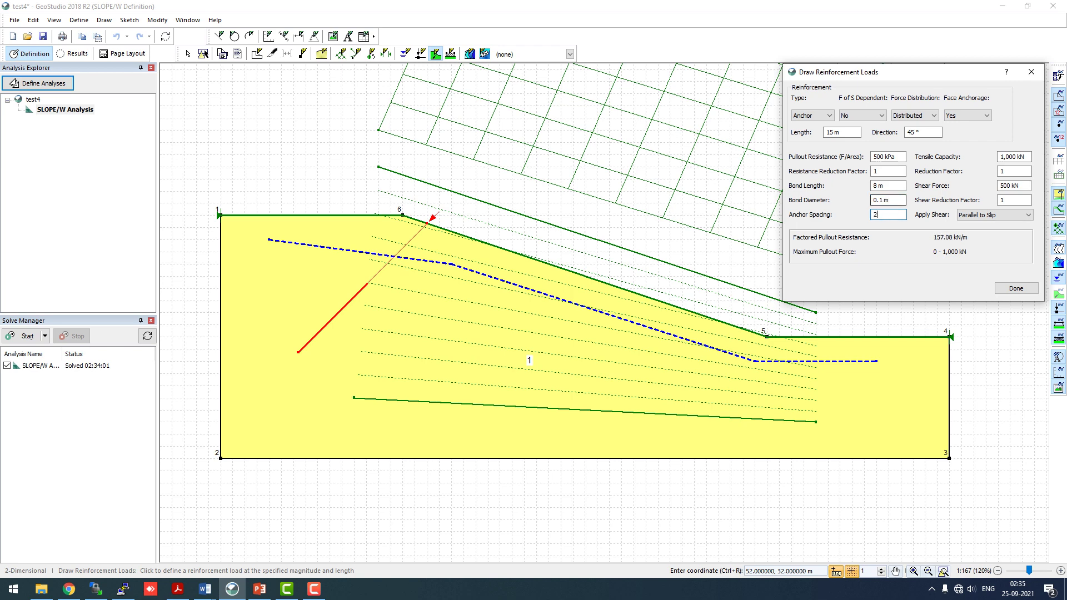
pyautogui.write('2')
pyautogui.click(889, 200)
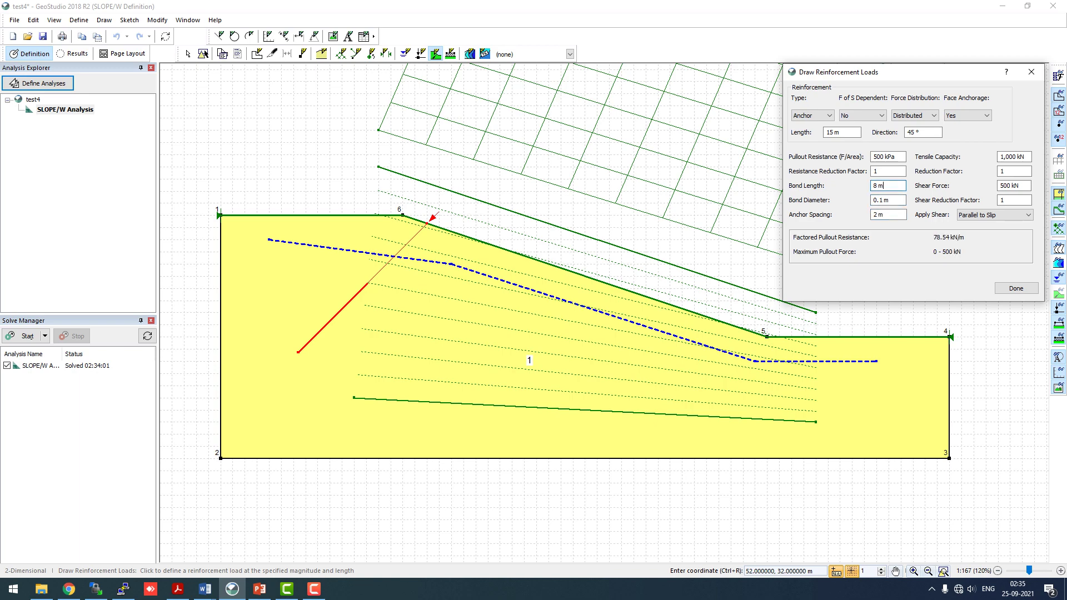
# Step: Draw a second anchor downslope of the first, from the slope face near (29, 26) m down into the soil at about 47°
pyautogui.scroll(3, 491, 245)
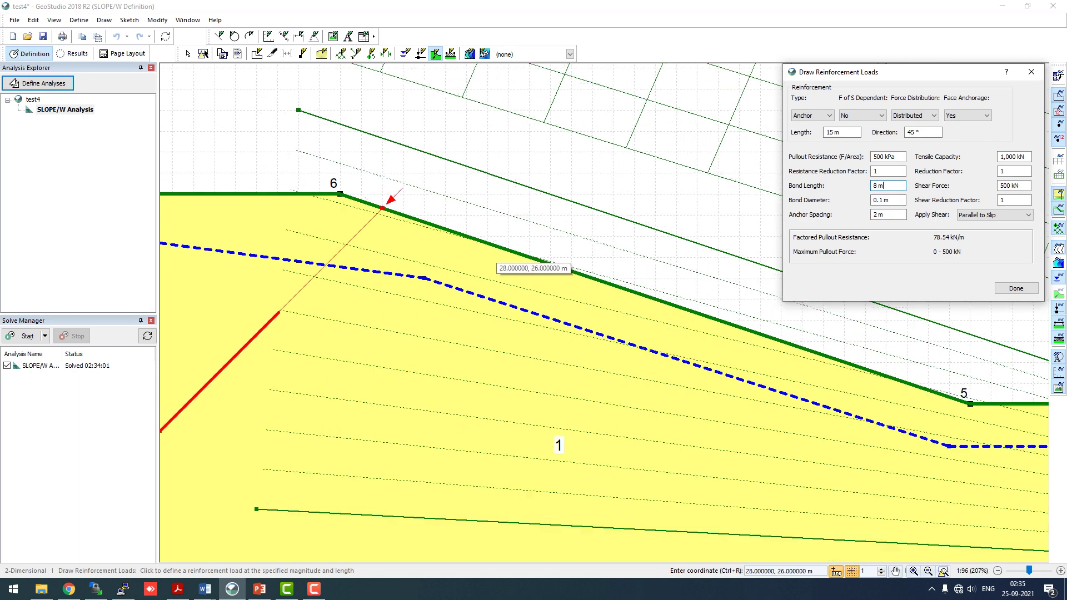
pyautogui.scroll(-2, 491, 254)
pyautogui.scroll(1, 522, 267)
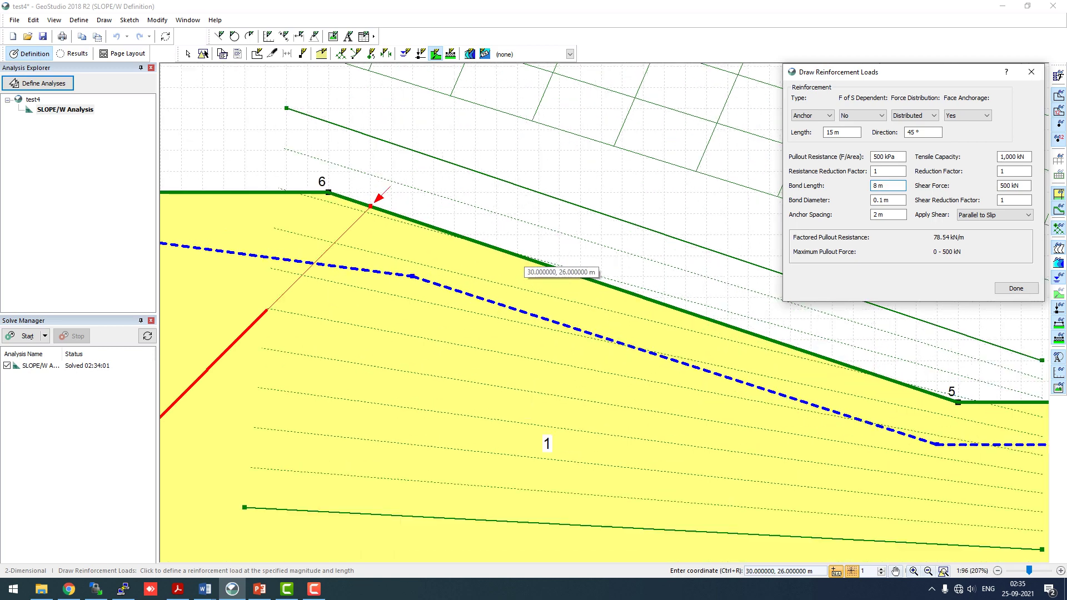
pyautogui.scroll(-1, 522, 270)
pyautogui.scroll(3, 522, 273)
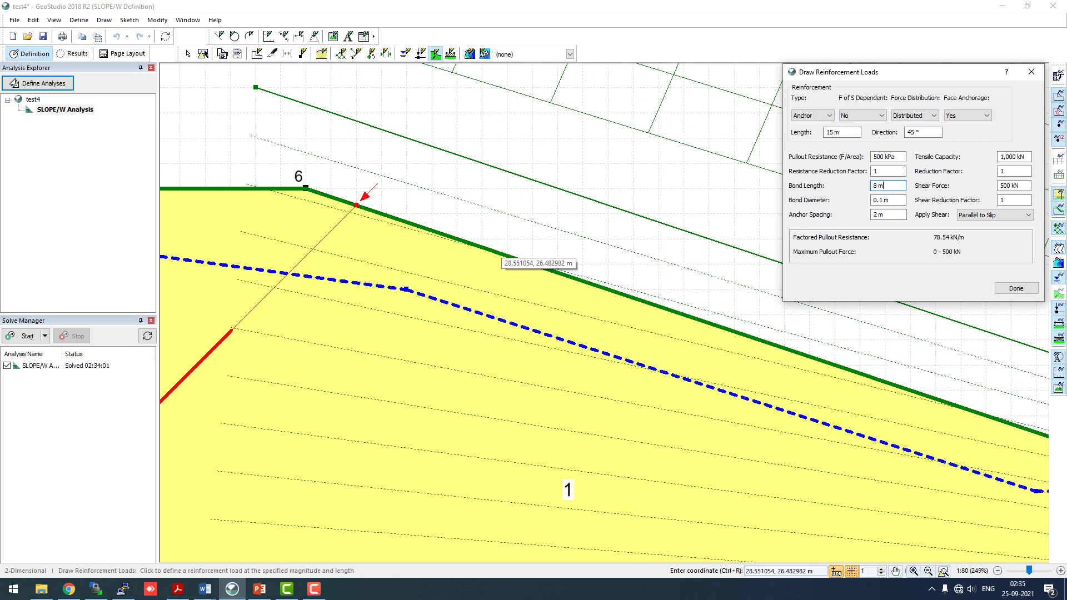
pyautogui.click(501, 256)
pyautogui.scroll(-3, 540, 265)
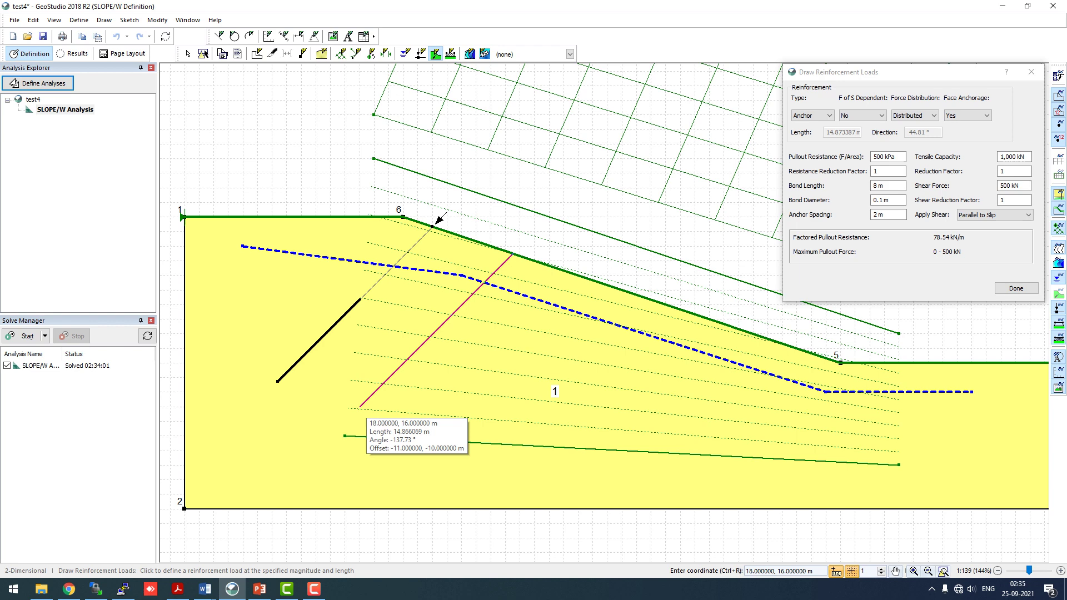
pyautogui.click(360, 421)
# Step: Set the second anchor's length to 15 m and its direction to 45°
pyautogui.click(841, 132)
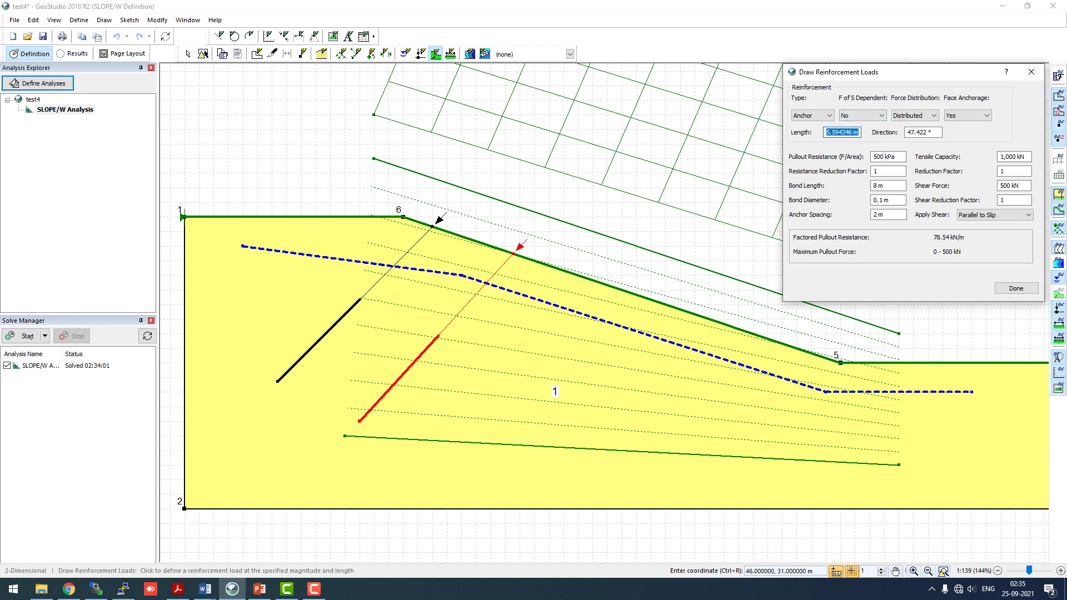
pyautogui.write('15')
pyautogui.press('Tab')
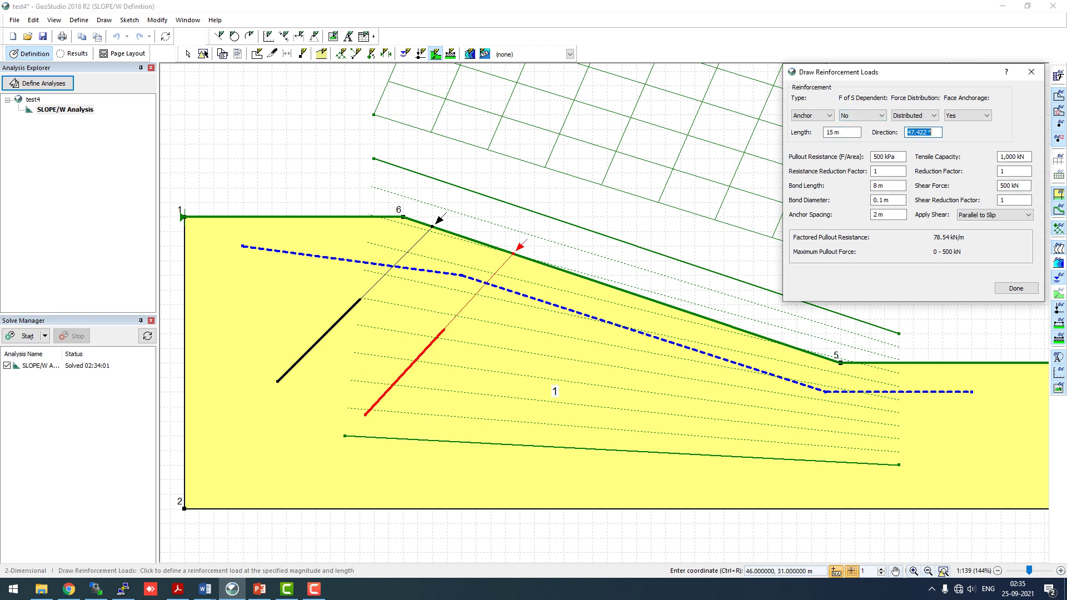
pyautogui.write('45')
pyautogui.press('Return')
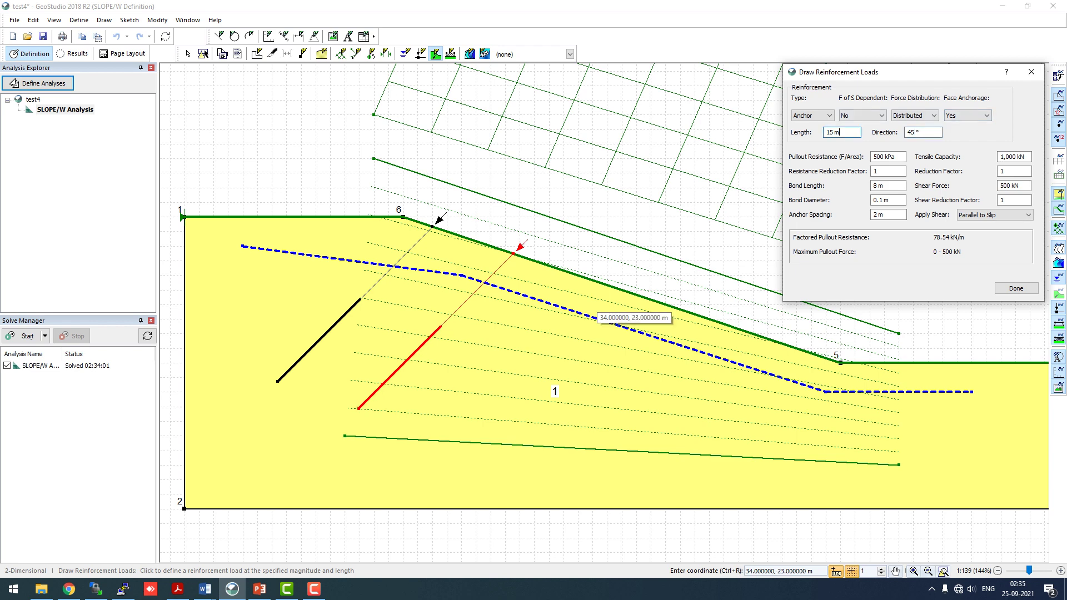
# Step: Add a third anchor from the slope face at about x = 34 m, with length 15 m and direction 45°
pyautogui.moveTo(593, 280); pyautogui.dragTo(461, 421)
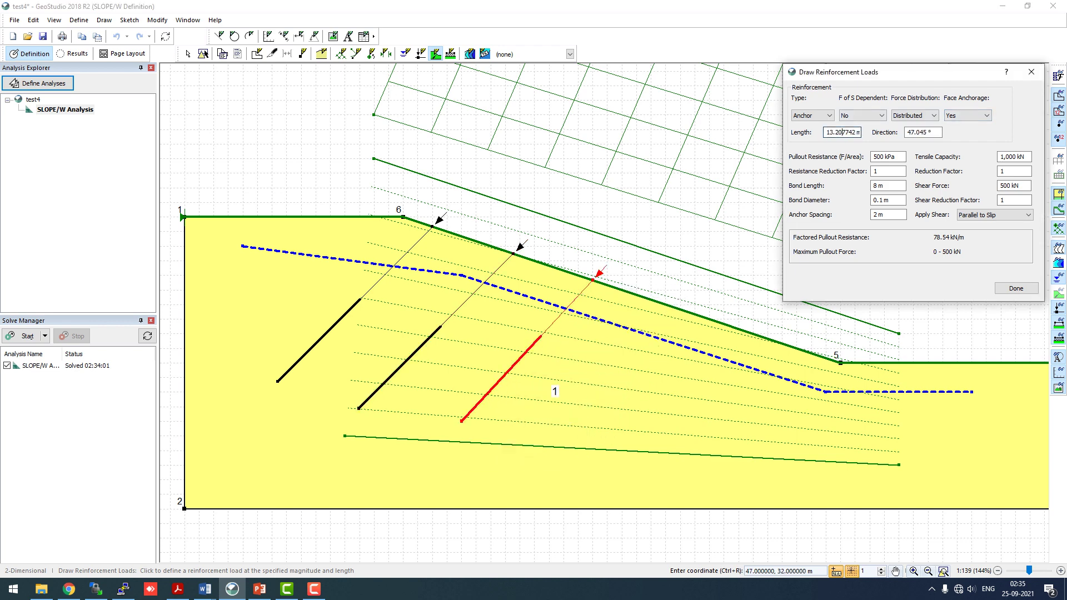
pyautogui.write('15')
pyautogui.press('Return')
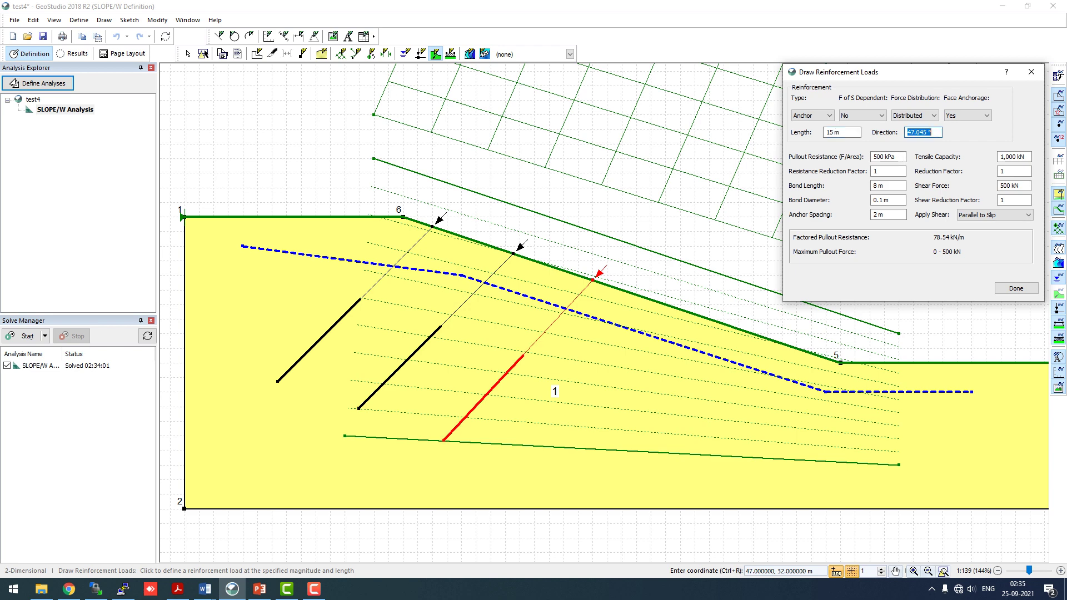
pyautogui.write('45')
pyautogui.press('Return')
# Step: Add a fourth anchor from the slope face near (40, 23) m, with length 15 m and direction 45°
pyautogui.click(674, 307)
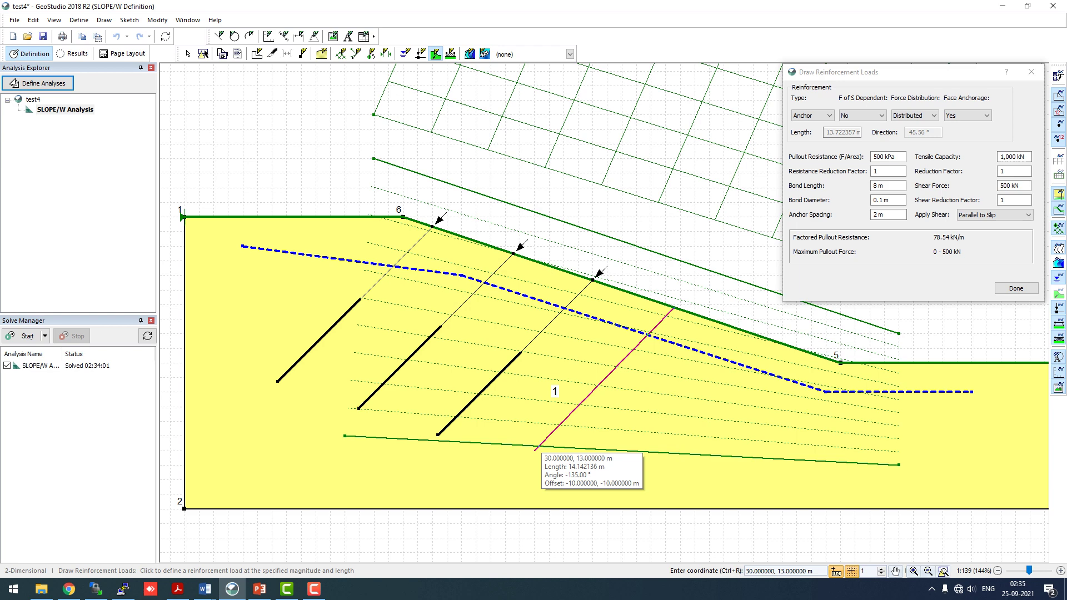
pyautogui.click(535, 449)
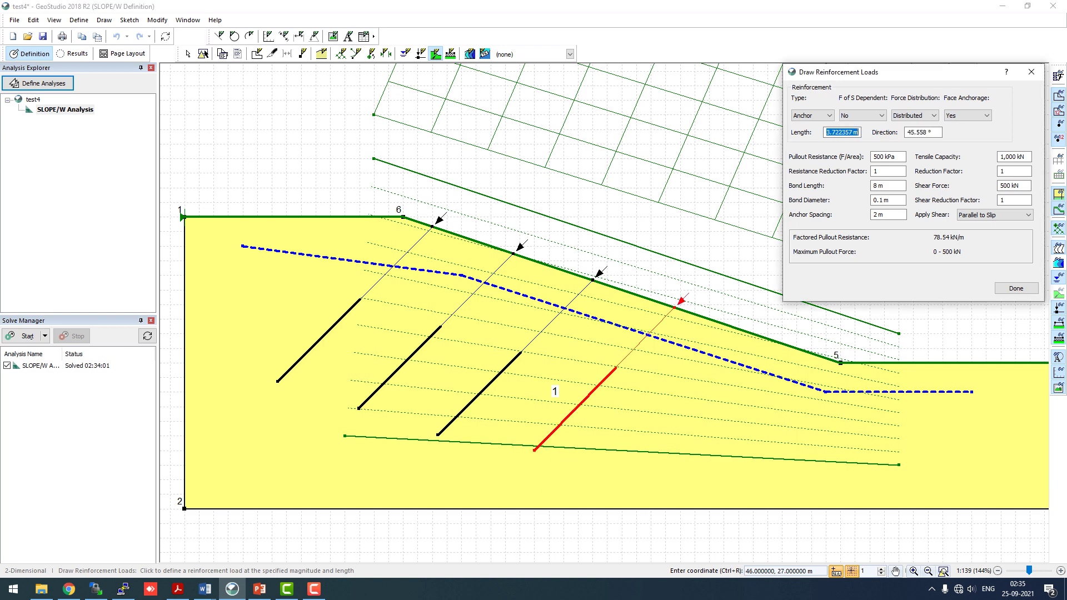
pyautogui.write('15')
pyautogui.press('Tab')
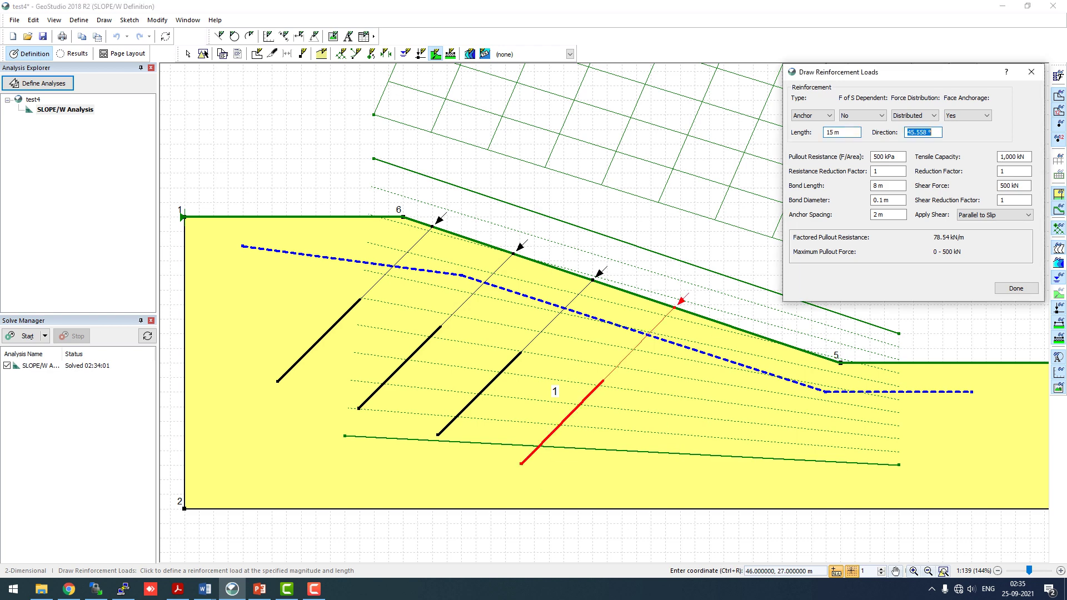
pyautogui.write('45')
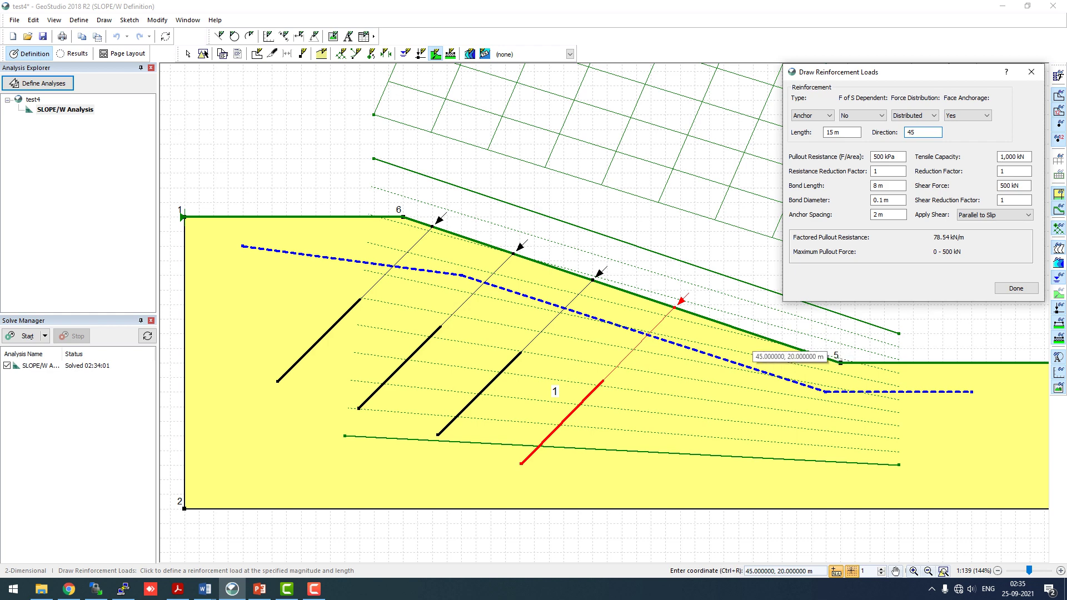
pyautogui.press('Return')
# Step: Add a fifth anchor from the lower slope face near the toe, 15 m long at 45°, and finish drawing reinforcement loads
pyautogui.click(760, 337)
pyautogui.click(622, 479)
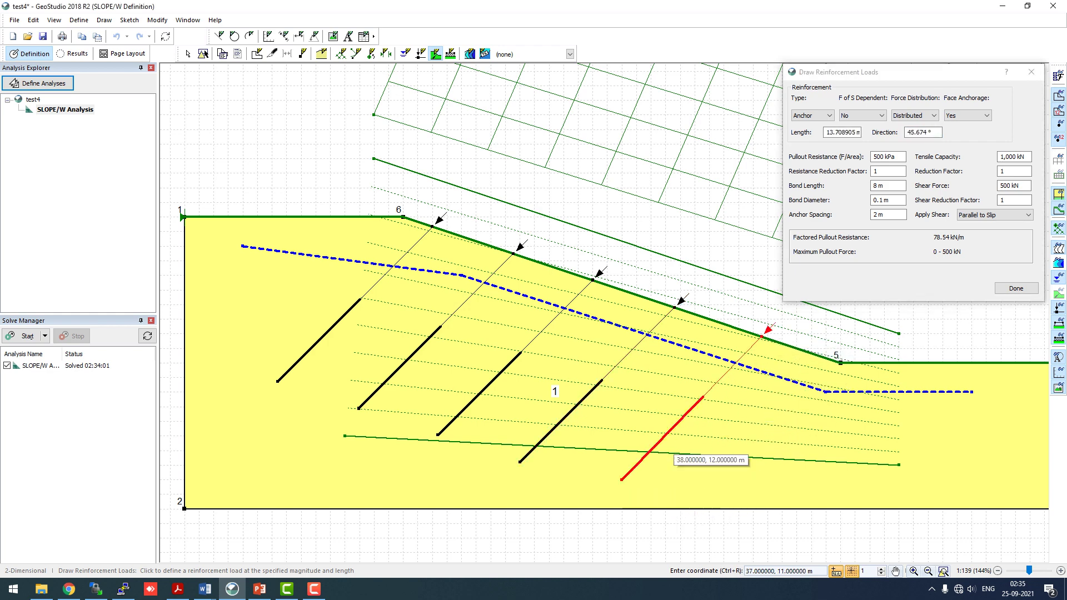
pyautogui.write('15')
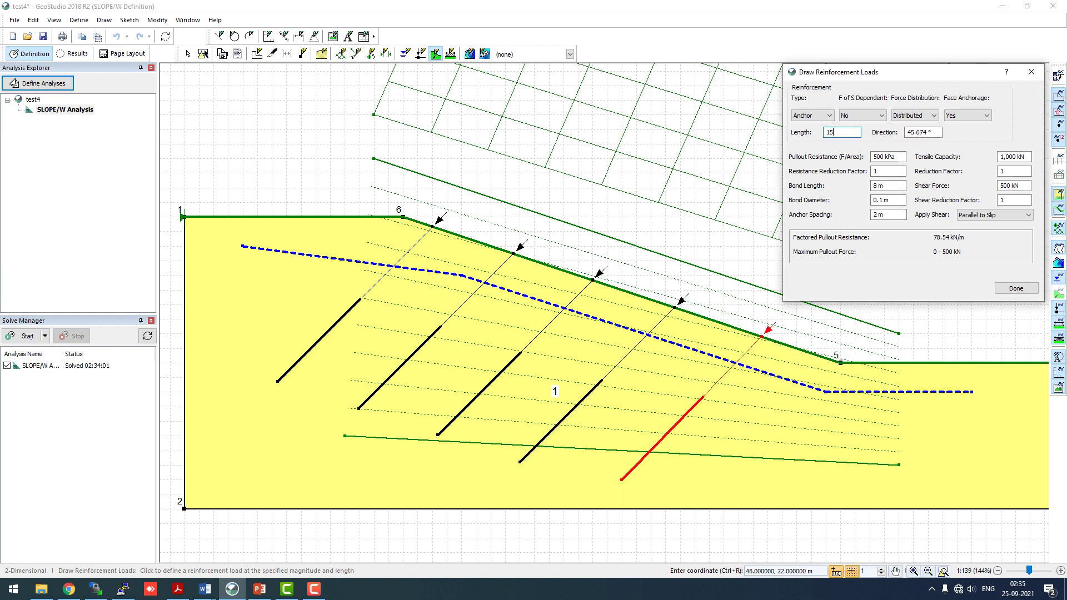
pyautogui.press('Tab')
pyautogui.write('4')
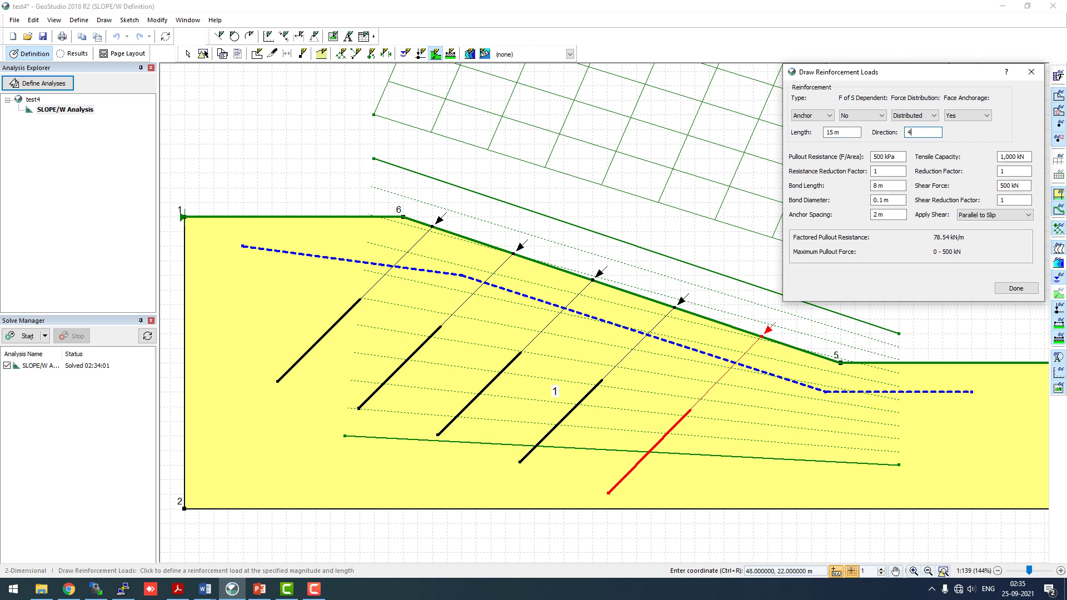
pyautogui.click(841, 132)
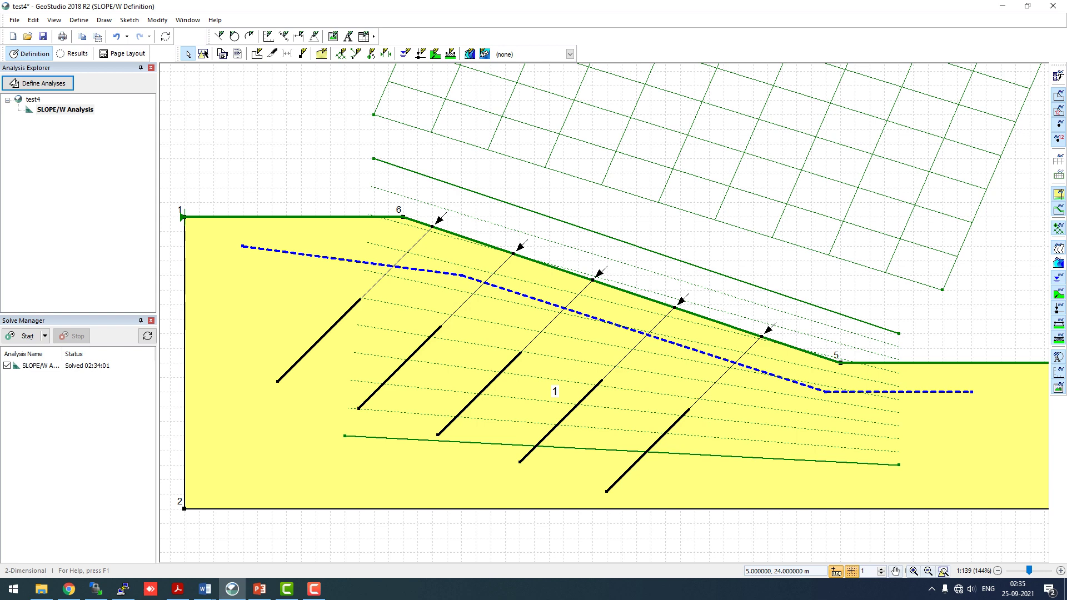
# Step: Solve the analysis with the five anchors and save the project
pyautogui.click(25, 335)
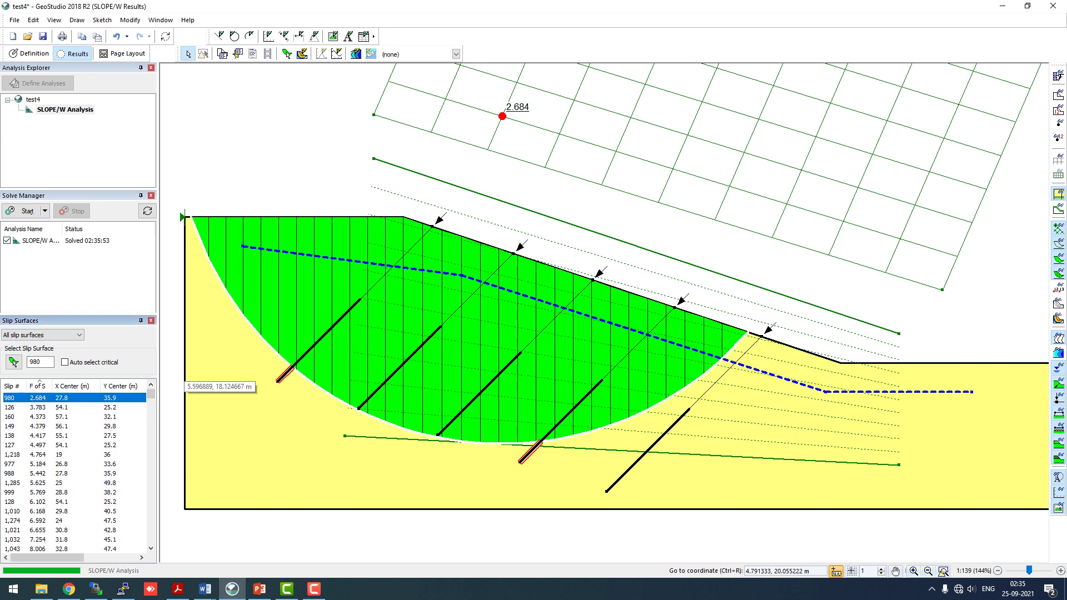
pyautogui.scroll(-2, 464, 355)
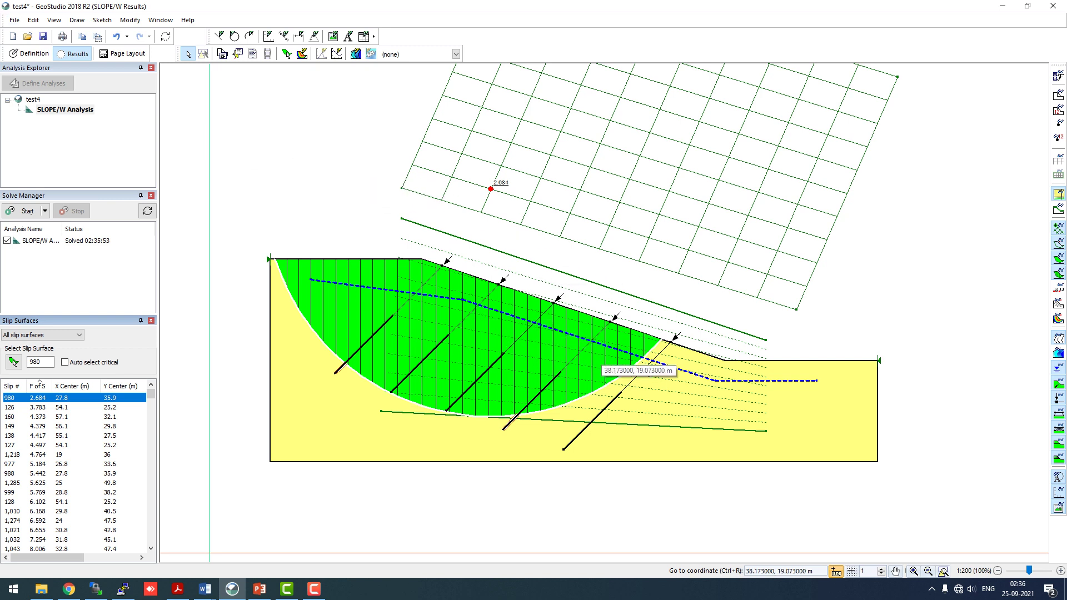
pyautogui.click(14, 20)
pyautogui.click(31, 81)
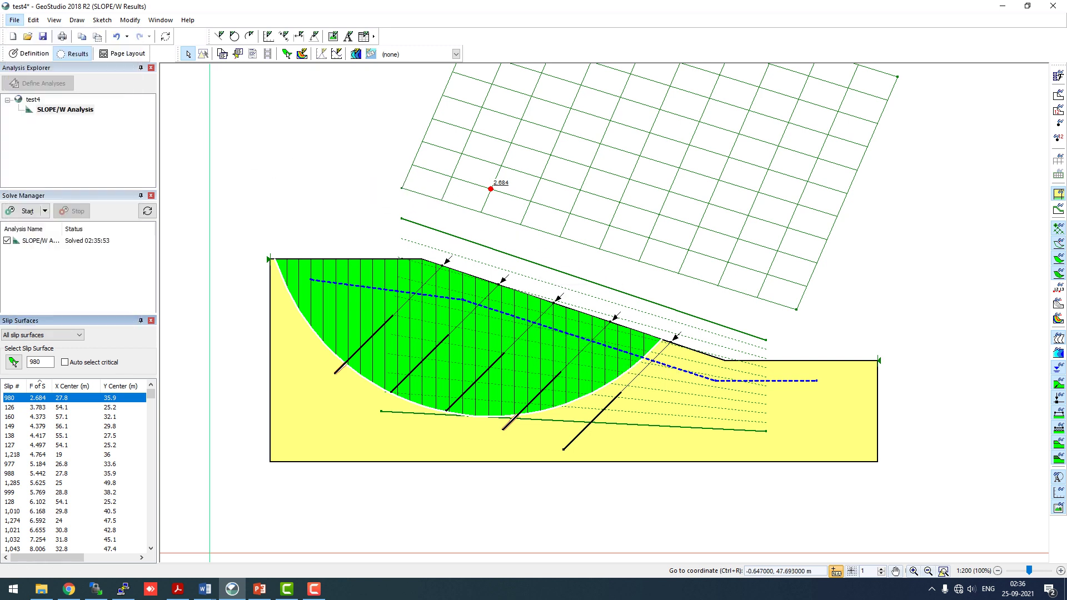
# Step: Save the project as test4 in GeoStudio Uncompressed File (*.xml) format inside a new folder named test4 in the Zoom folder
pyautogui.click(14, 20)
pyautogui.click(37, 95)
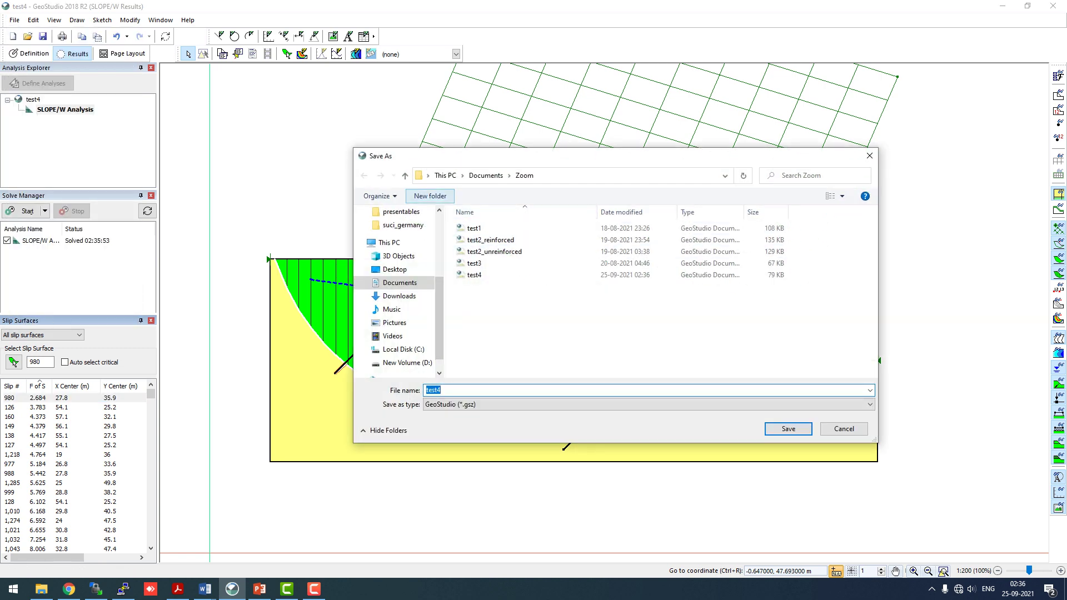
pyautogui.click(479, 405)
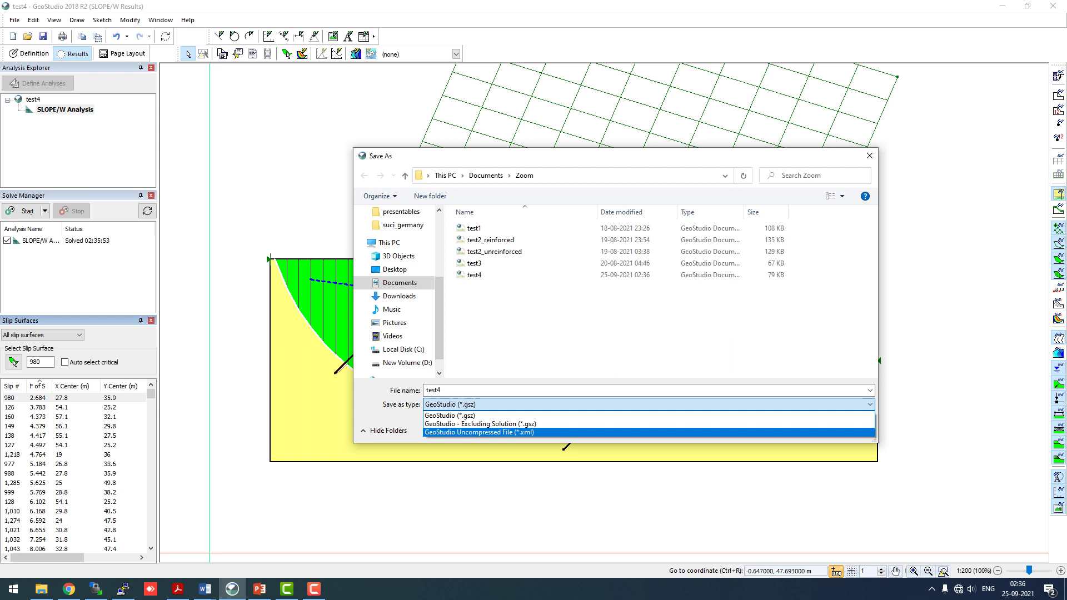
pyautogui.click(479, 433)
pyautogui.click(430, 196)
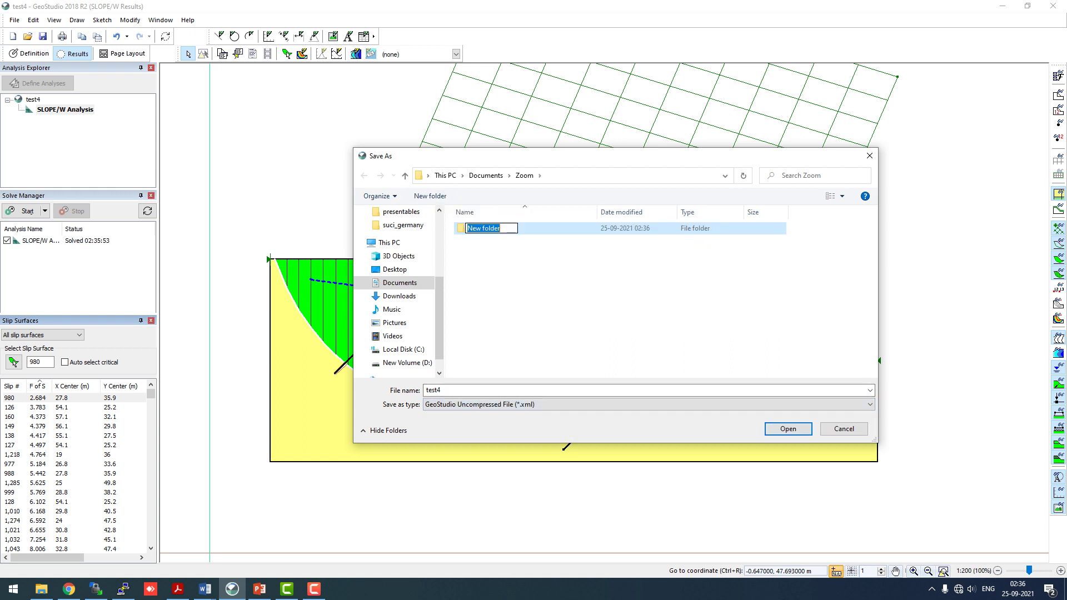
pyautogui.write('test4')
pyautogui.press('Return')
pyautogui.press('Return')
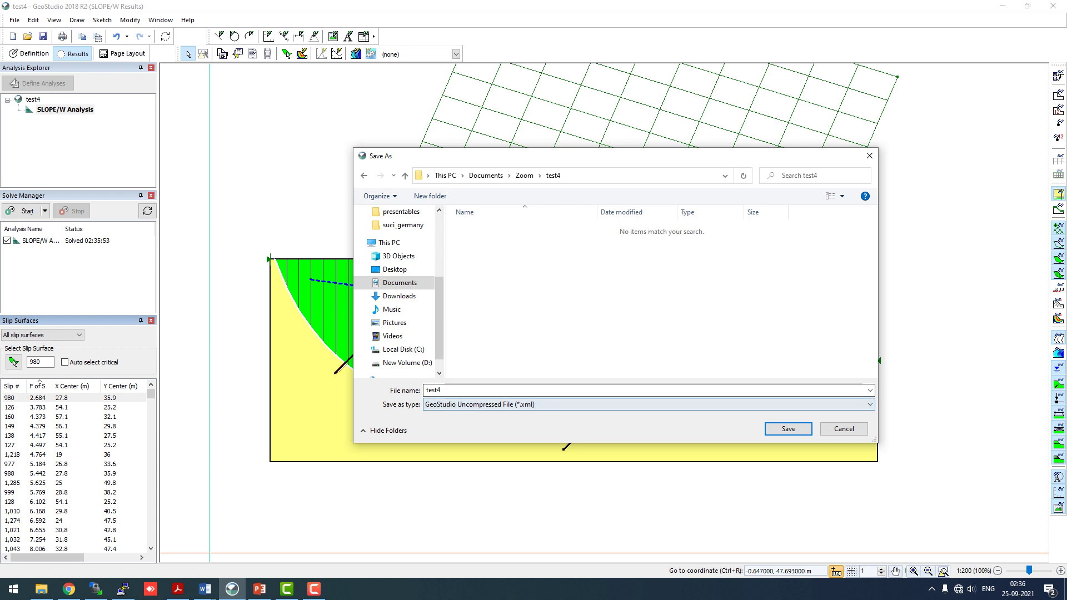
pyautogui.press('Return')
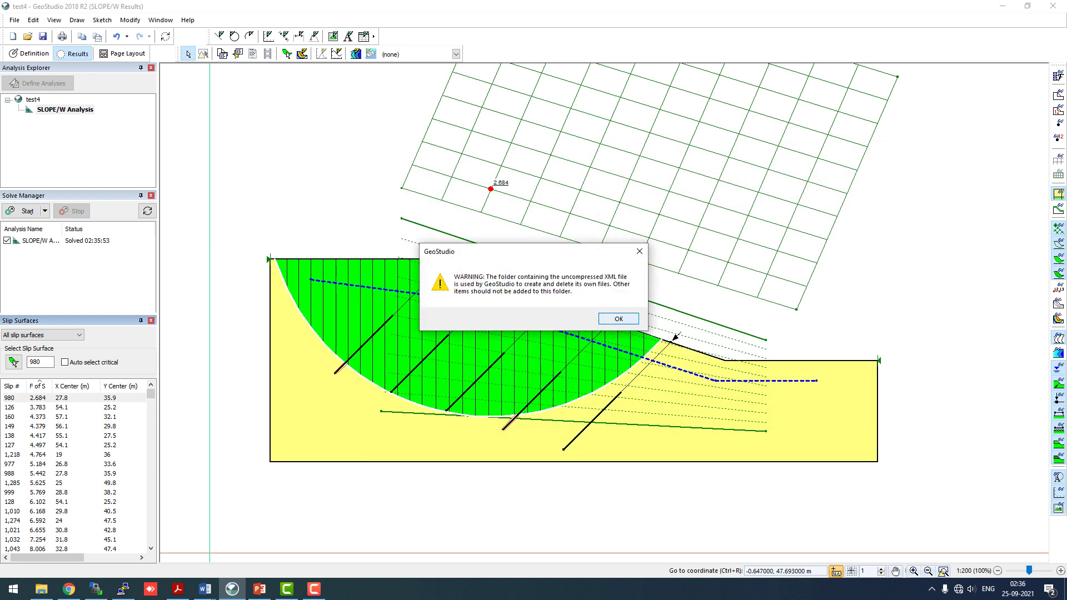
pyautogui.press('Return')
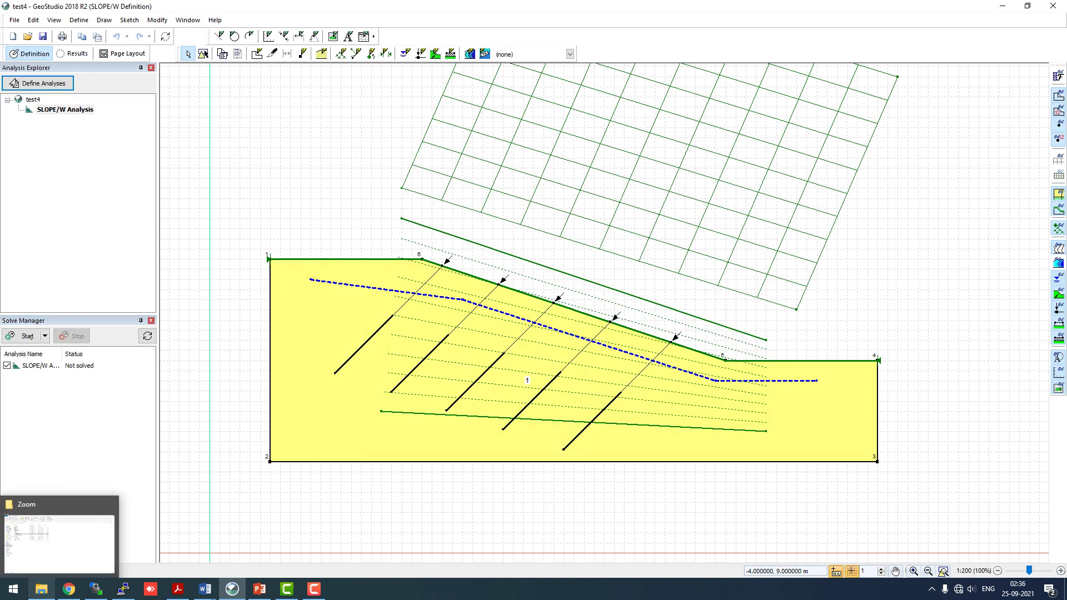
# Step: Switch to File Explorer and open the test4 XML document from the new test4 folder in Notepad++
pyautogui.click(42, 589)
pyautogui.doubleClick(134, 124)
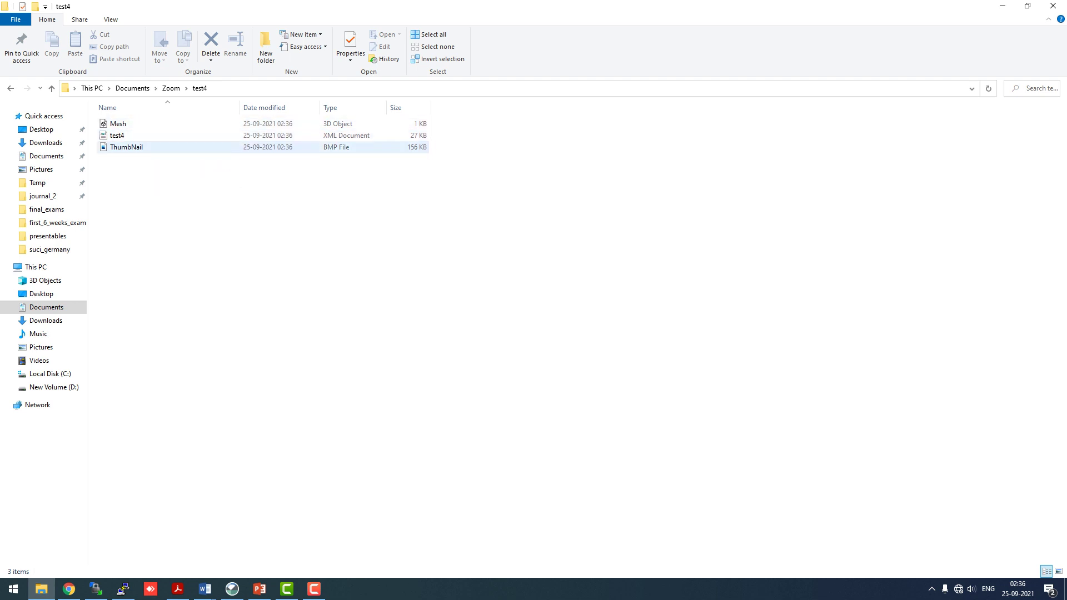
pyautogui.click(158, 146)
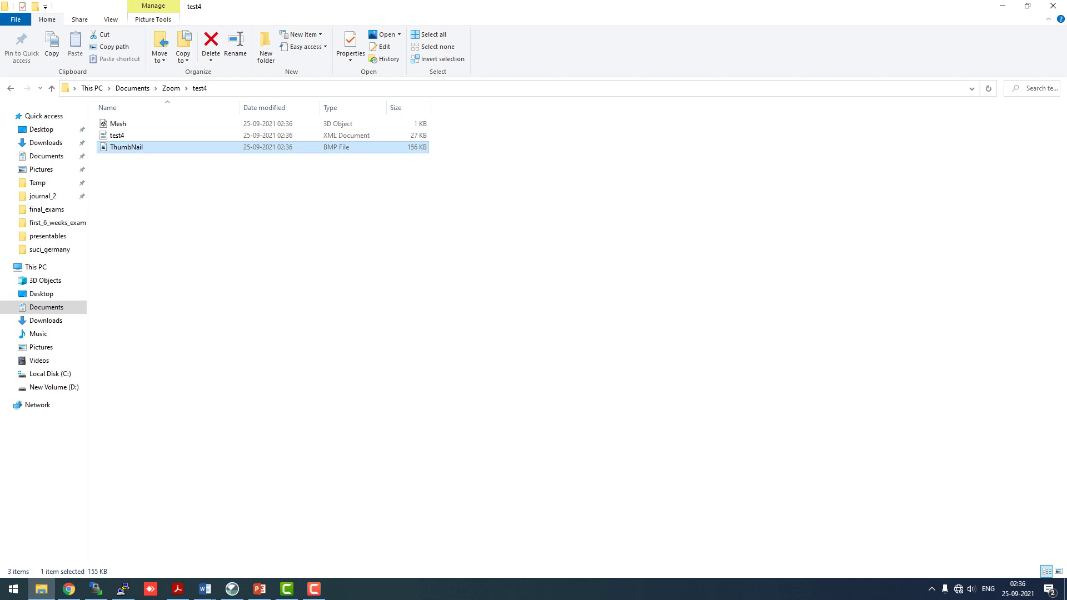
pyautogui.rightClick(140, 135)
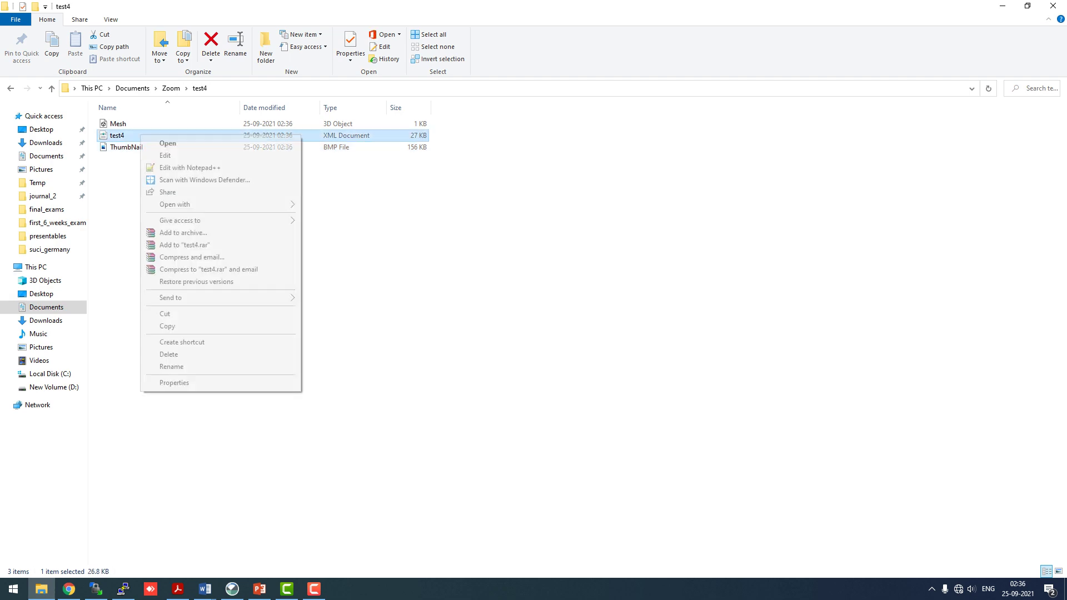
pyautogui.click(188, 167)
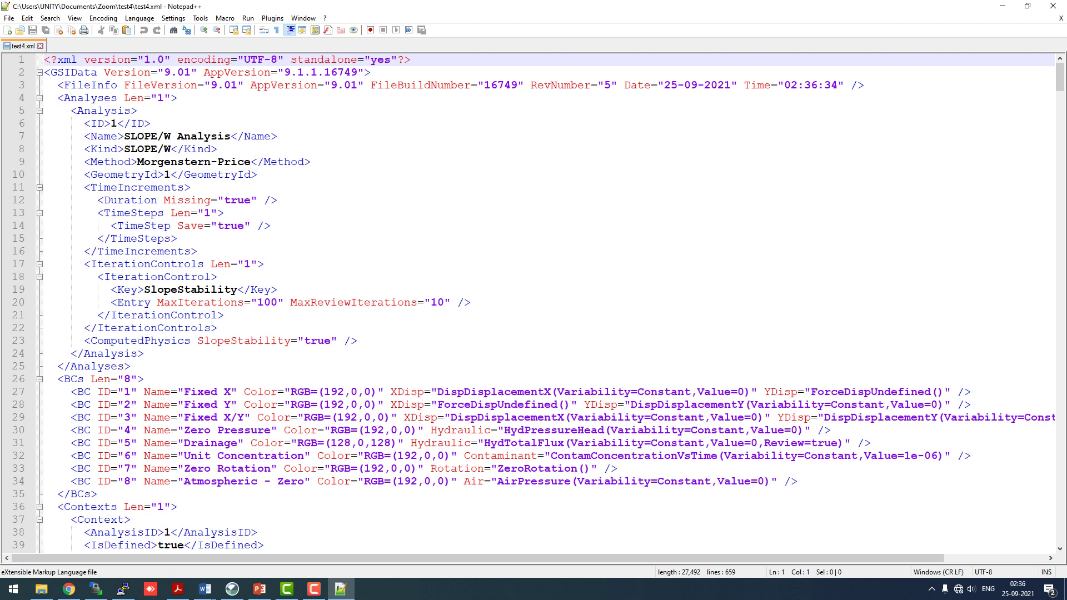
# Step: Examine the analysis settings, boundary conditions, geometry points and stability DataPoints in test4.xml
pyautogui.scroll(-5, 533, 303)
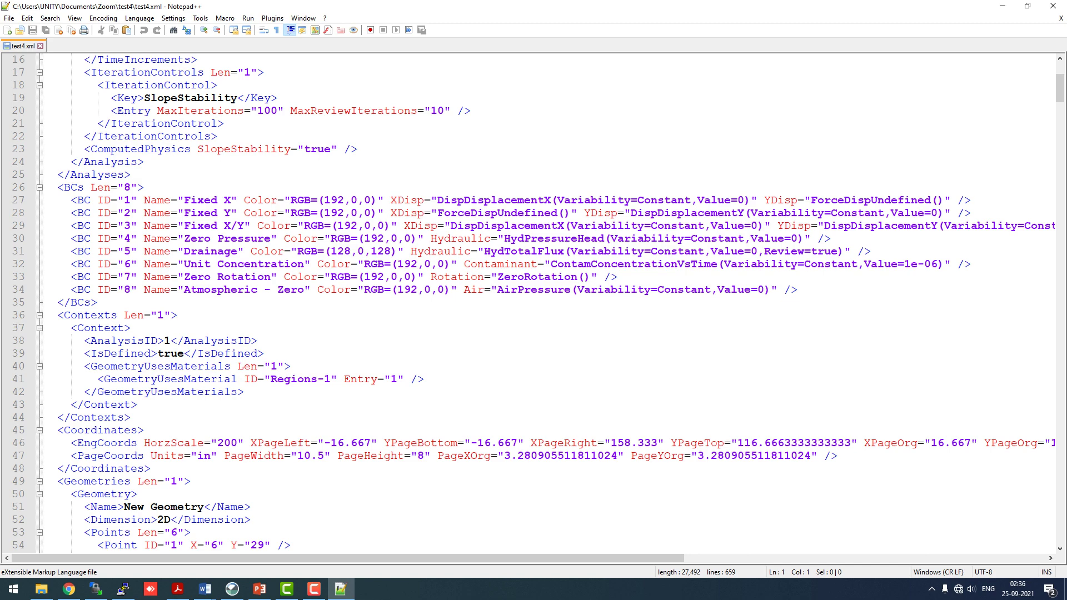
pyautogui.scroll(2, 533, 303)
pyautogui.scroll(-3, 534, 303)
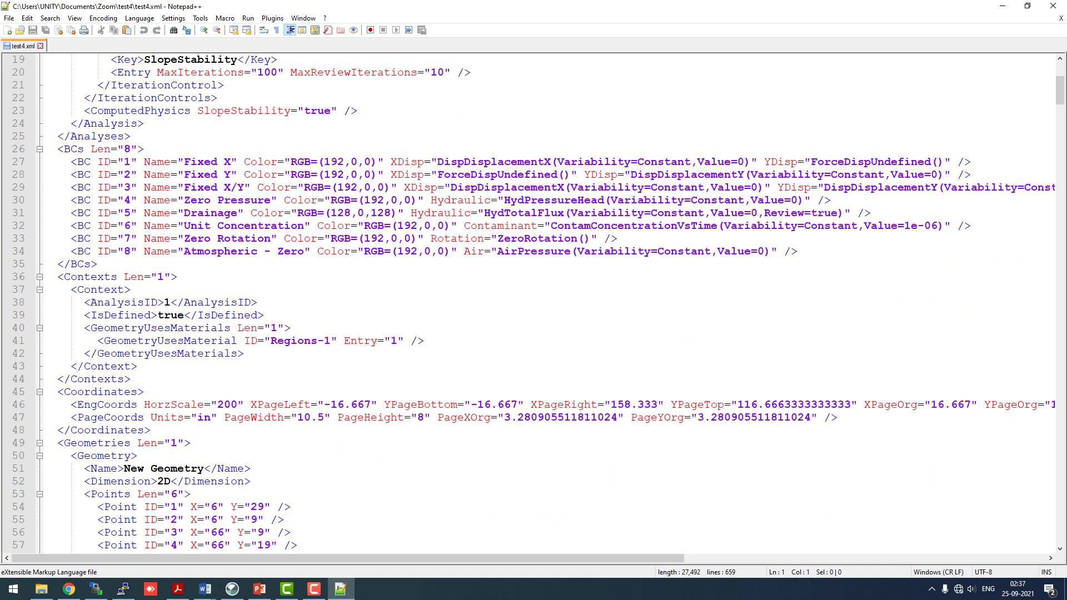
pyautogui.scroll(3, 533, 303)
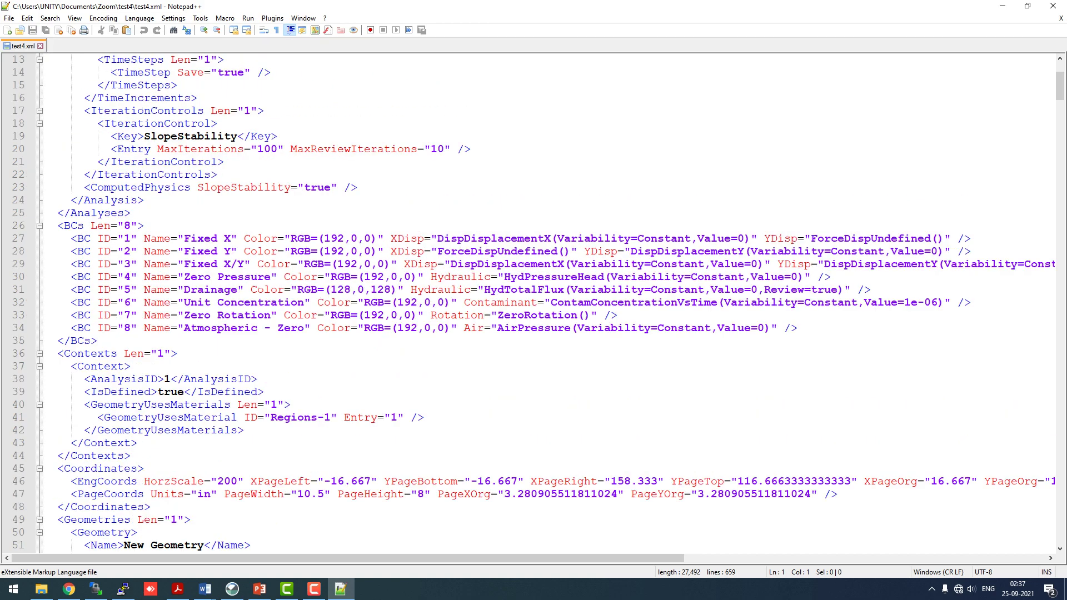
pyautogui.scroll(2, 534, 303)
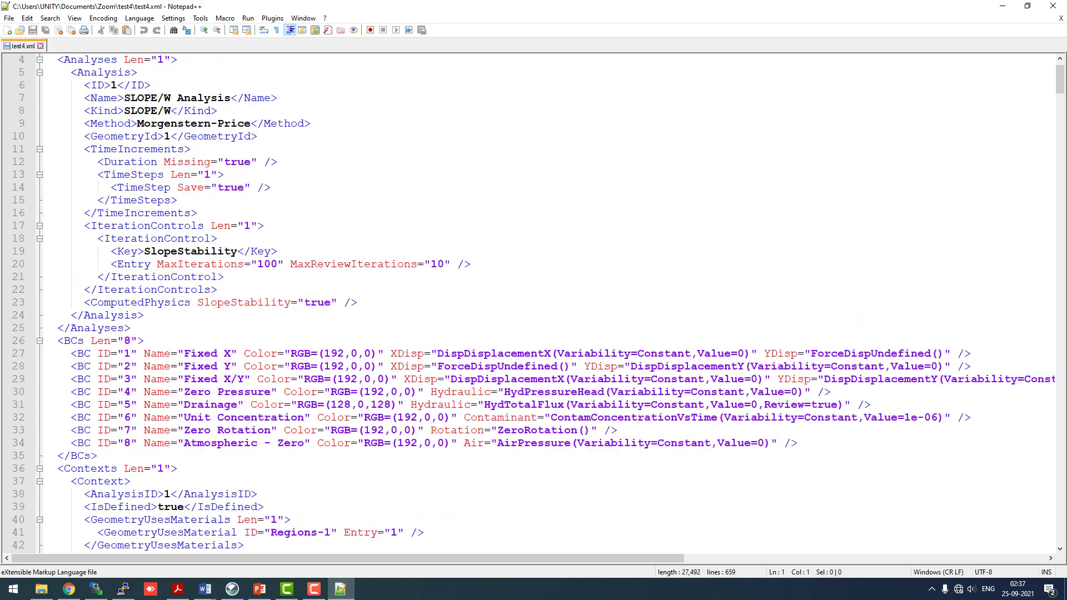
pyautogui.scroll(-8, 533, 303)
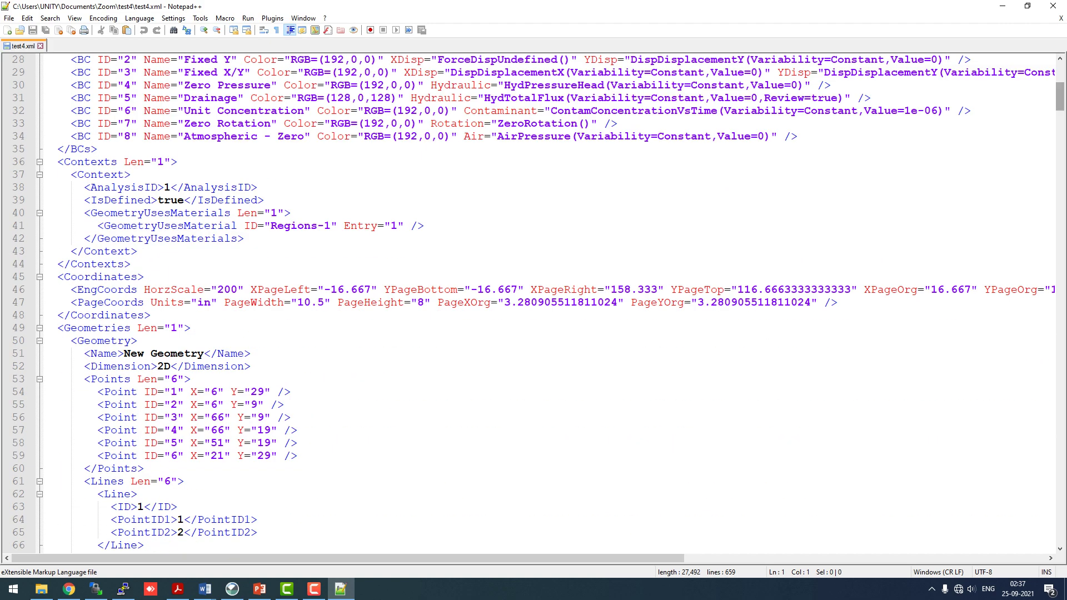
pyautogui.moveTo(1059, 96); pyautogui.dragTo(1059, 145)
pyautogui.scroll(-12, 533, 303)
pyautogui.scroll(3, 533, 303)
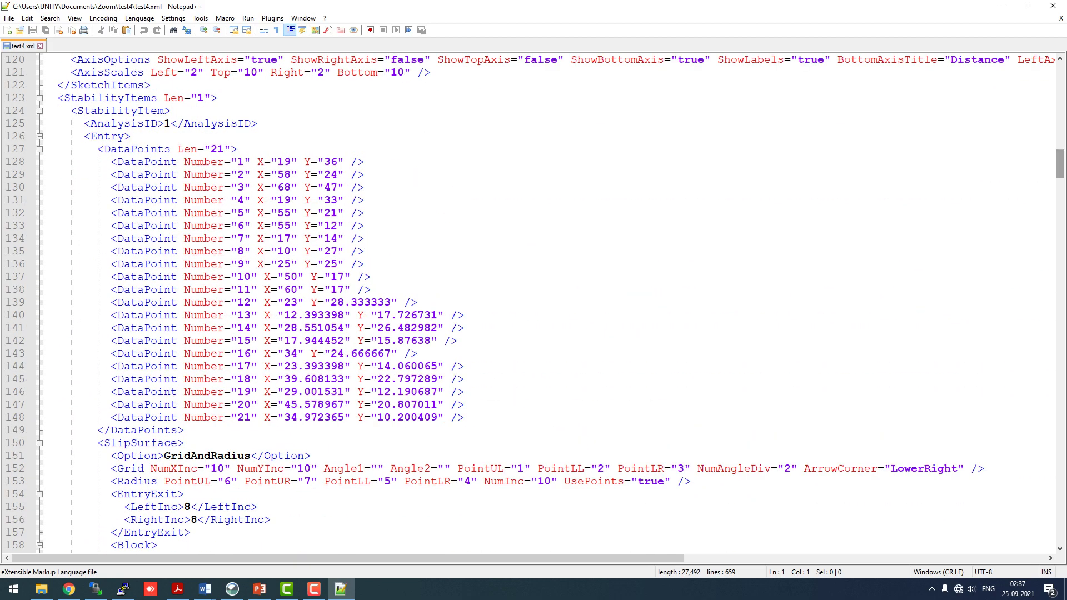
pyautogui.moveTo(111, 162); pyautogui.dragTo(350, 405)
pyautogui.click(463, 417)
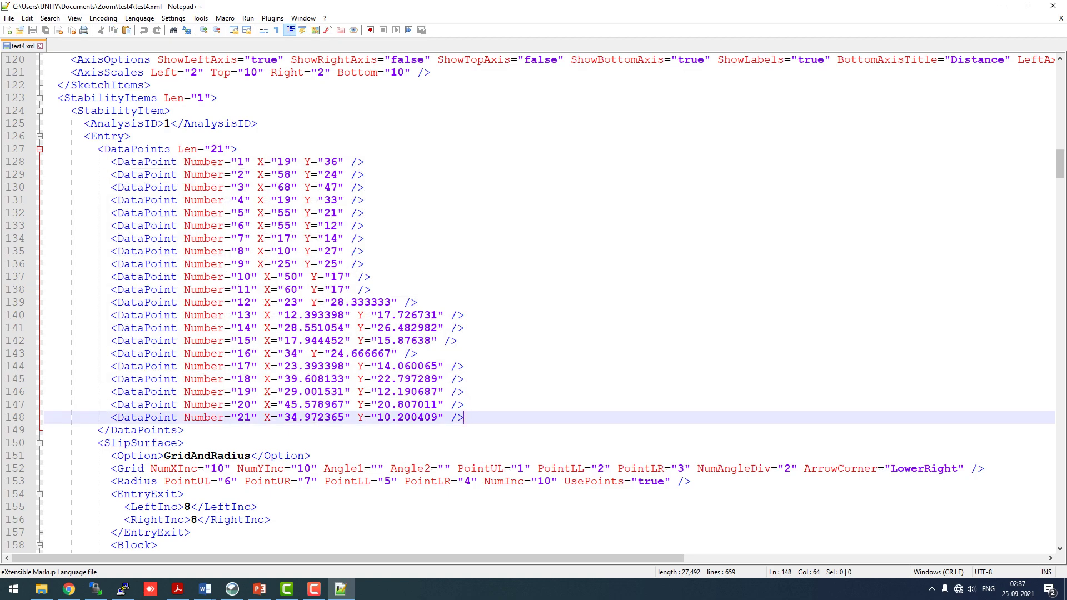
pyautogui.moveTo(1059, 164); pyautogui.dragTo(1059, 88)
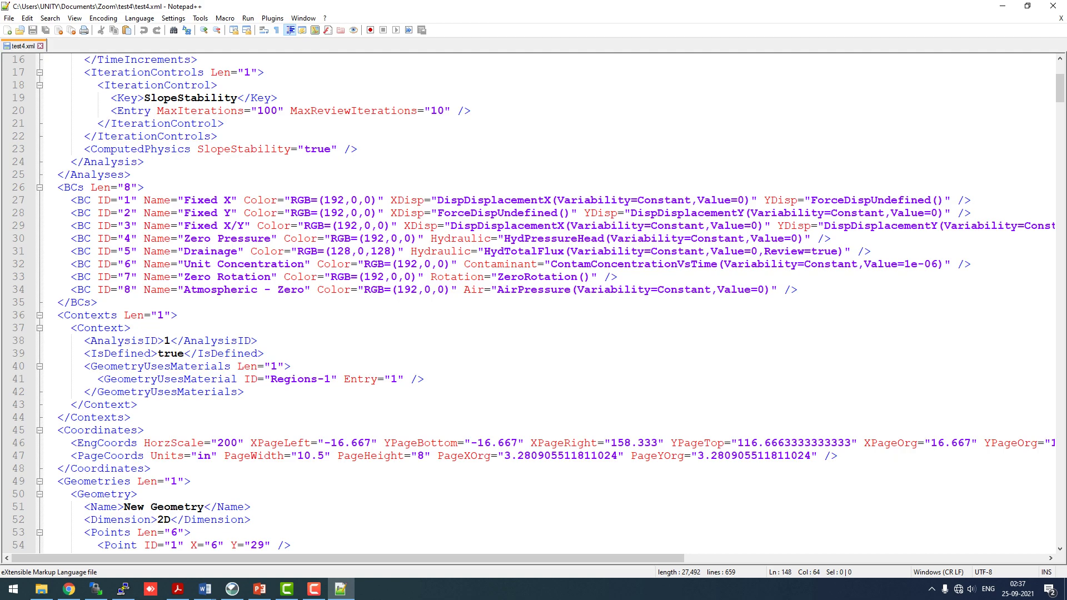
pyautogui.moveTo(185, 200); pyautogui.dragTo(98, 303)
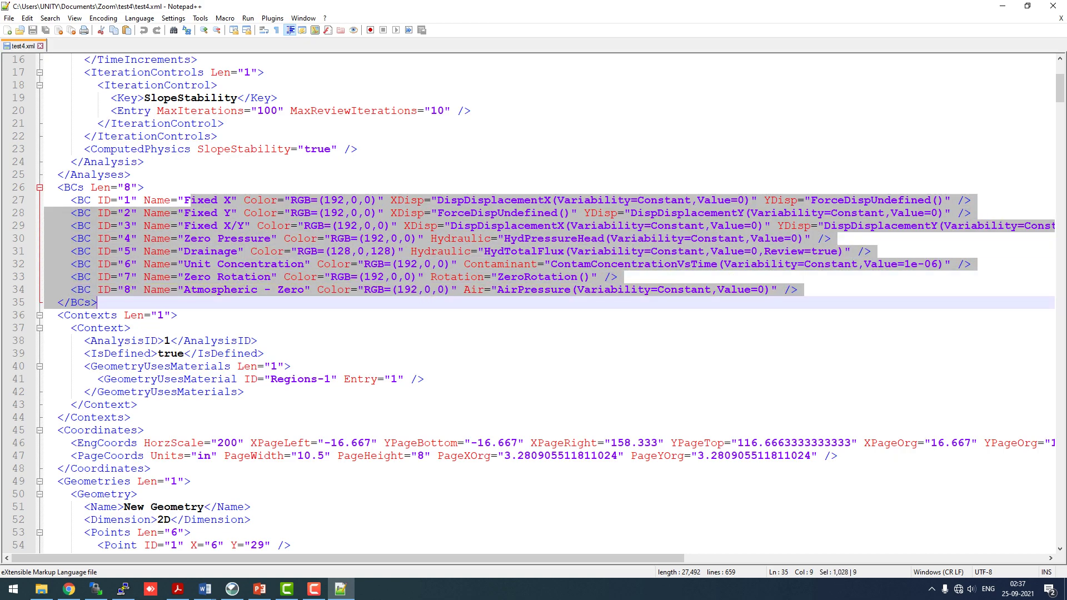
# Step: Review the seismic and Reinforcement entries in the XML, including all attributes of the five anchors
pyautogui.moveTo(1060, 87); pyautogui.dragTo(1059, 200)
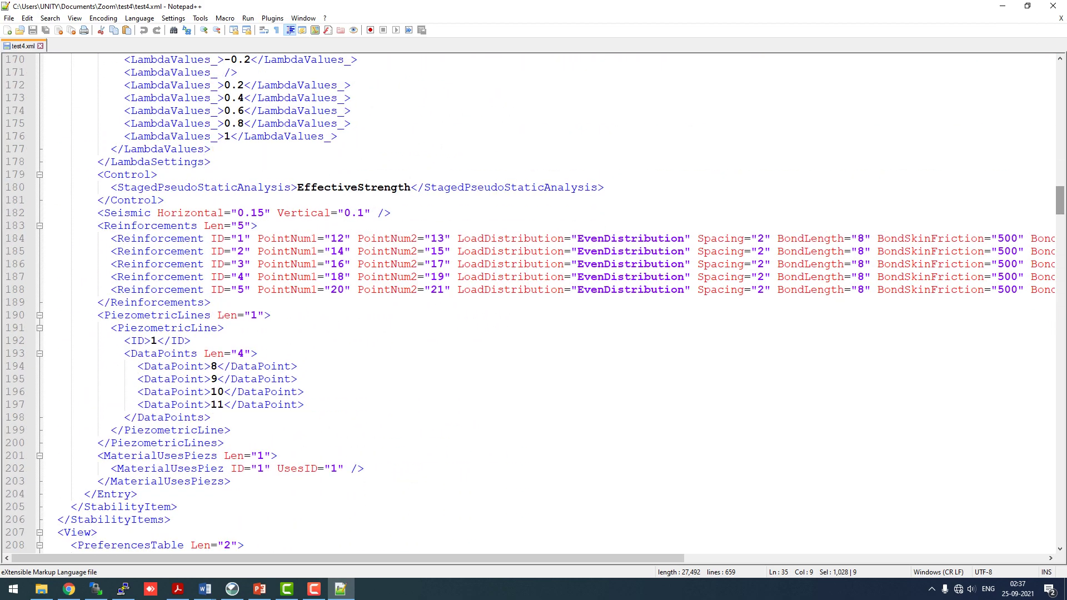
pyautogui.moveTo(110, 239); pyautogui.dragTo(210, 302)
pyautogui.click(238, 277)
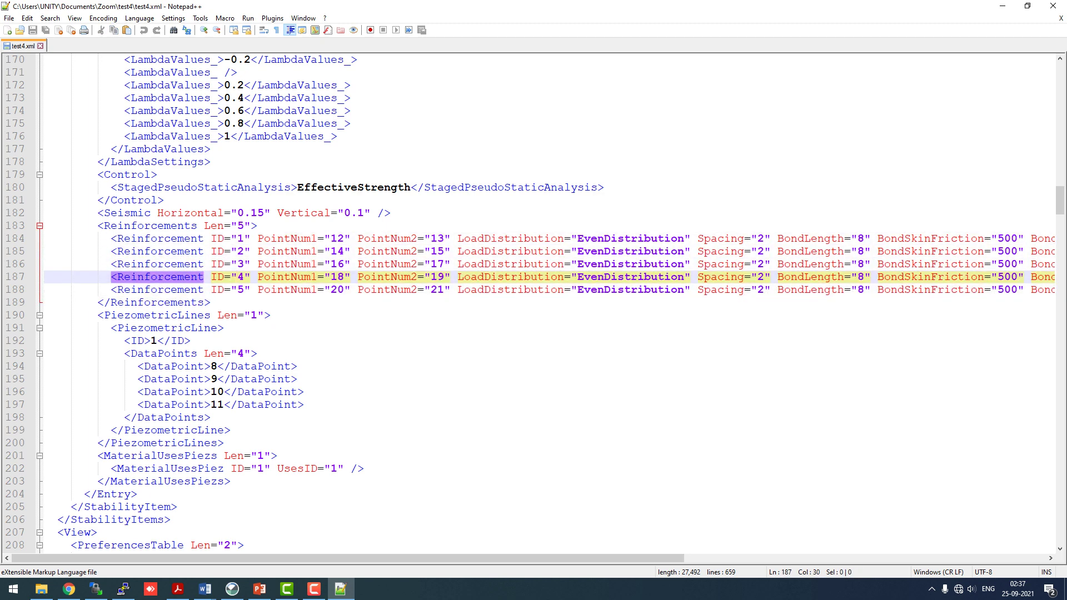
pyautogui.moveTo(347, 557); pyautogui.dragTo(709, 558)
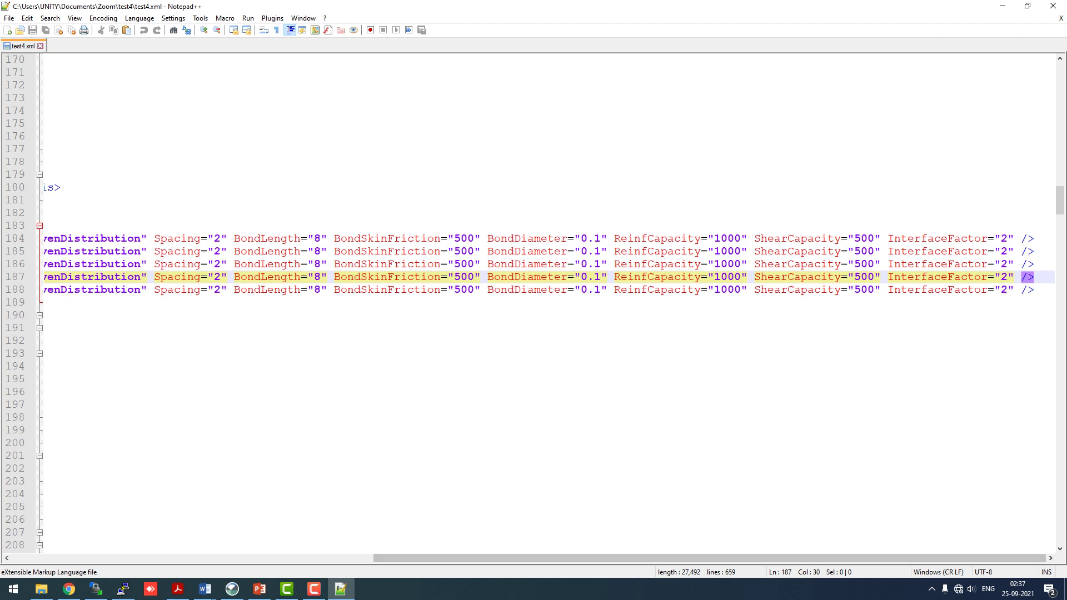
pyautogui.moveTo(709, 557); pyautogui.dragTo(673, 558)
# Step: Count the occurrences of Spacing="2" in the file and replace all of them with Spacing="2.5"
pyautogui.moveTo(282, 238); pyautogui.dragTo(209, 238)
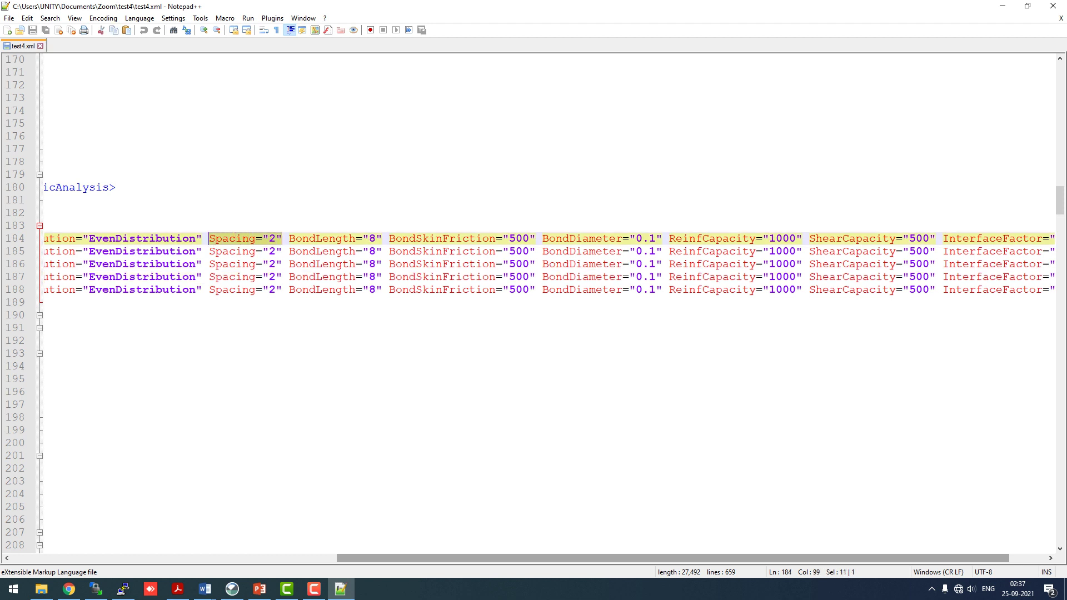
pyautogui.hotkey('ctrl', 'f')
pyautogui.hotkey('ctrl', 'c')
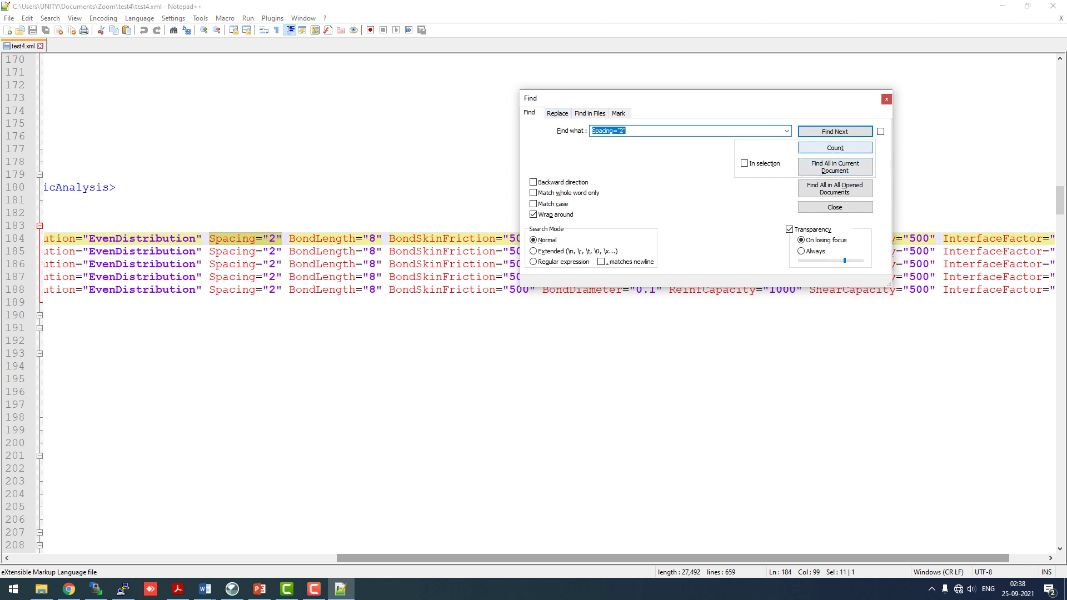
pyautogui.click(835, 147)
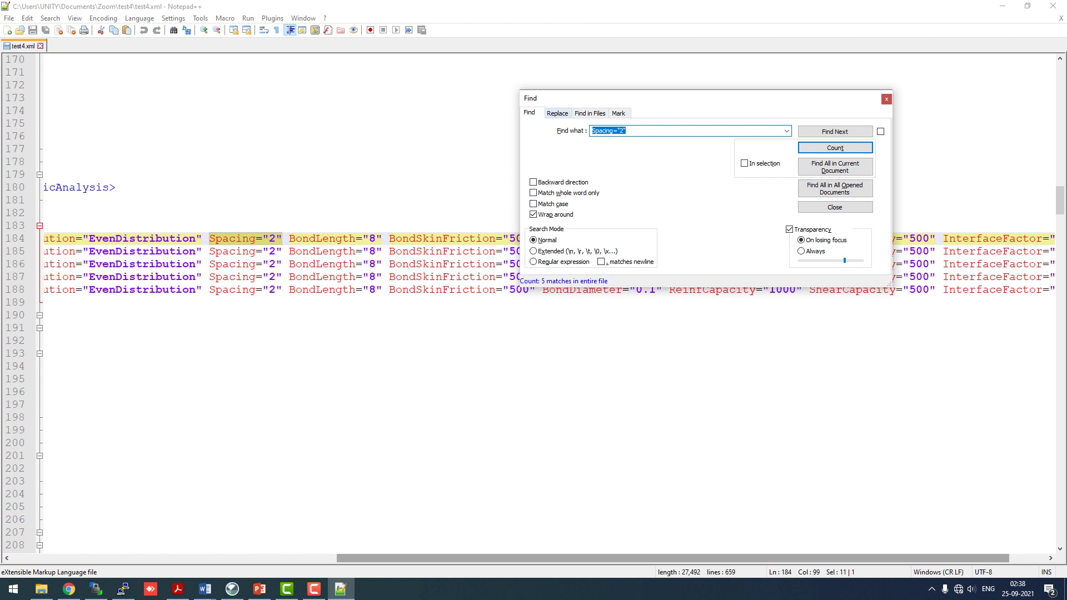
pyautogui.hotkey('ctrl', 'h')
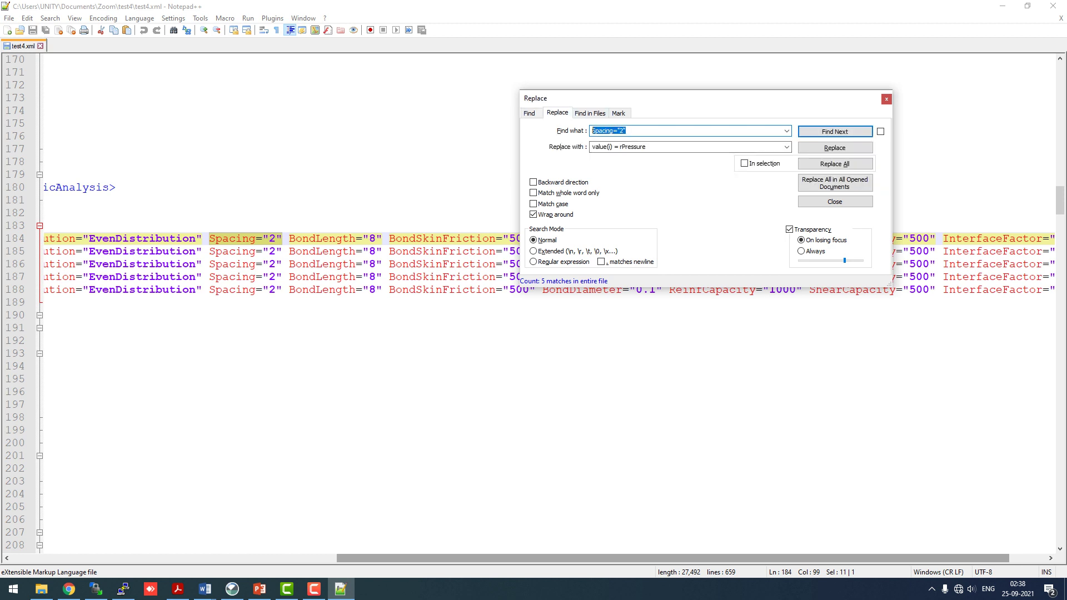
pyautogui.press('Tab')
pyautogui.hotkey('ctrl', 'v')
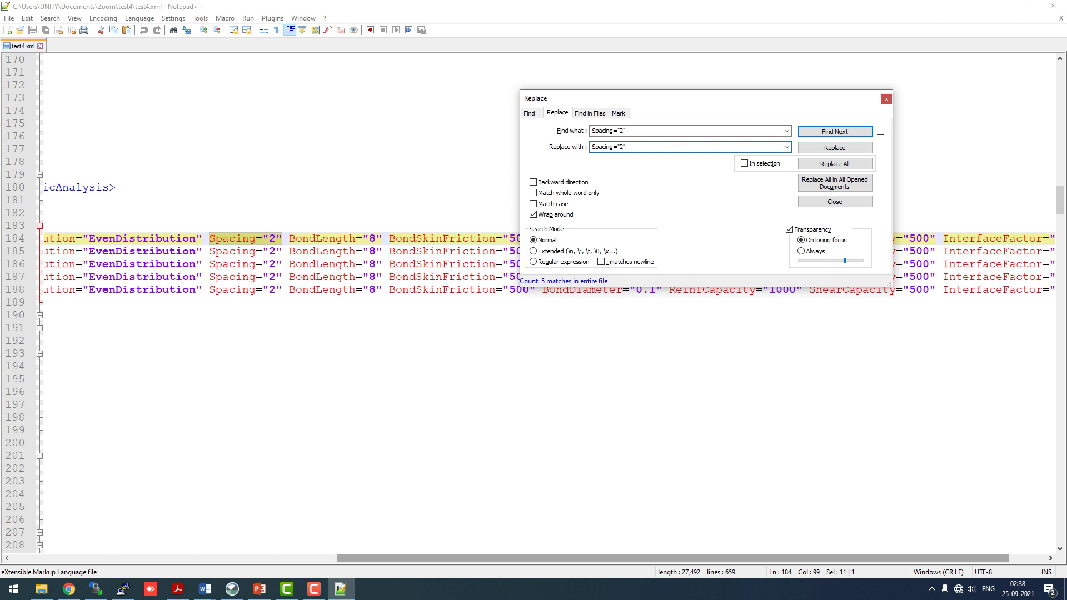
pyautogui.write('.5')
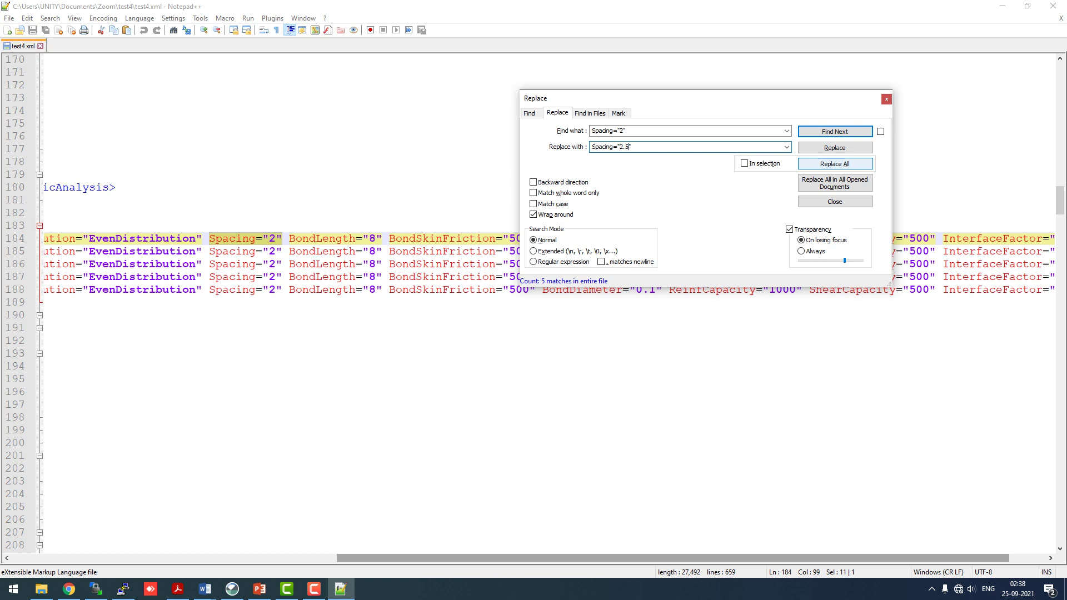
pyautogui.click(835, 163)
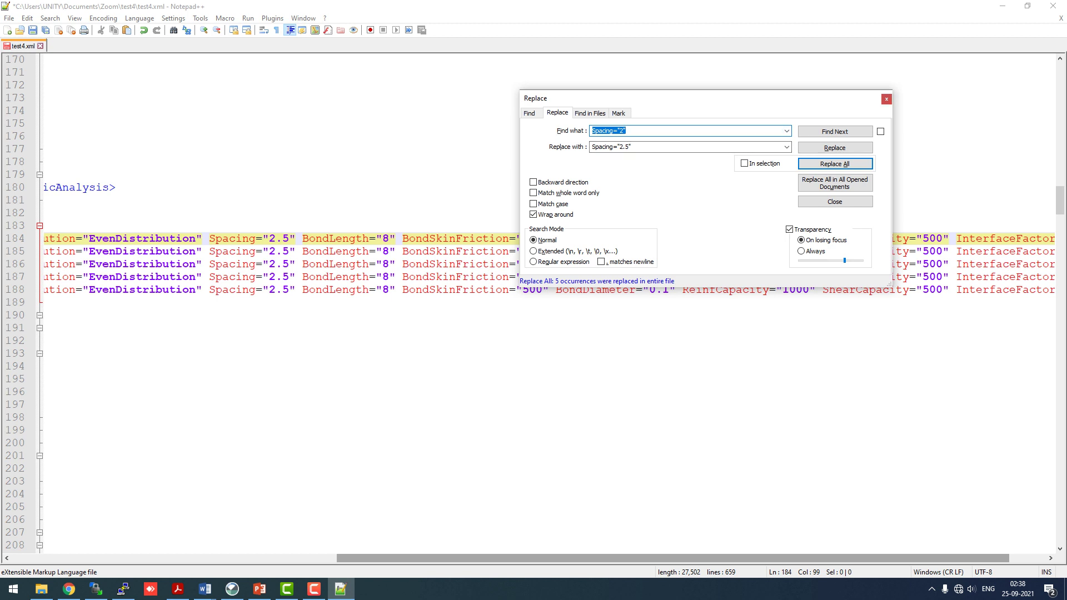
# Step: Count the occurrences of BondLength="8" in the file and replace all of them with BondLength="5"
pyautogui.click(388, 238)
pyautogui.moveTo(402, 238); pyautogui.dragTo(302, 238)
pyautogui.hotkey('ctrl', 'c')
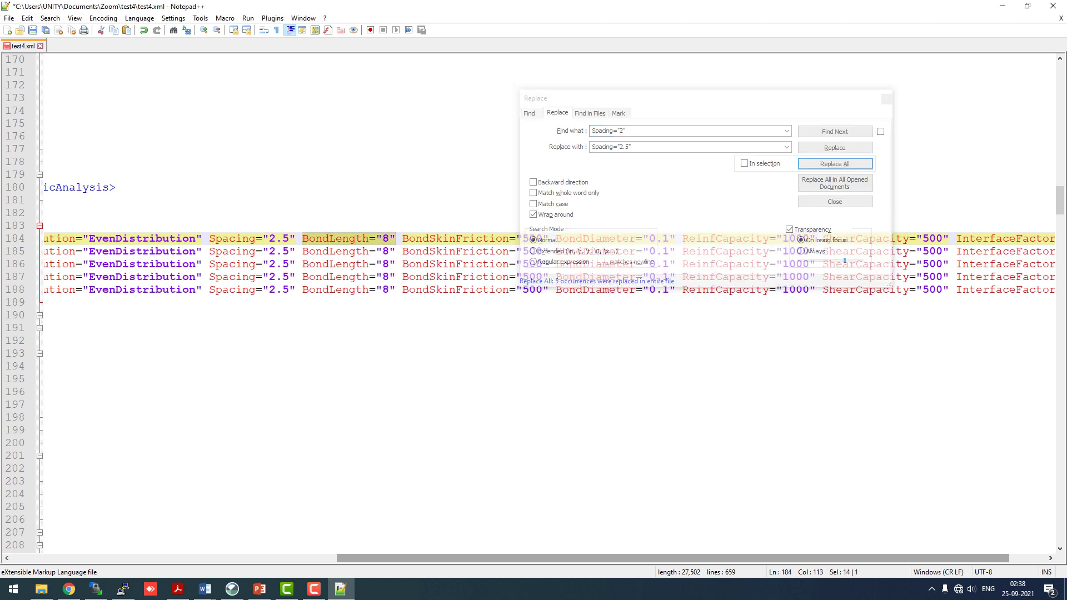
pyautogui.hotkey('ctrl', 'h')
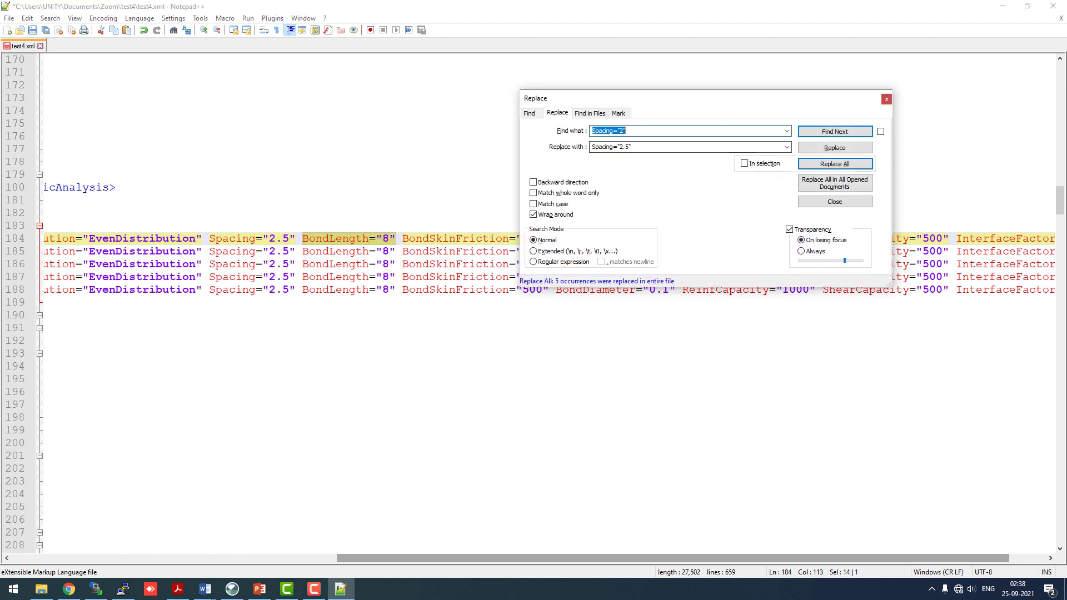
pyautogui.press('Tab')
pyautogui.hotkey('ctrl', 'v')
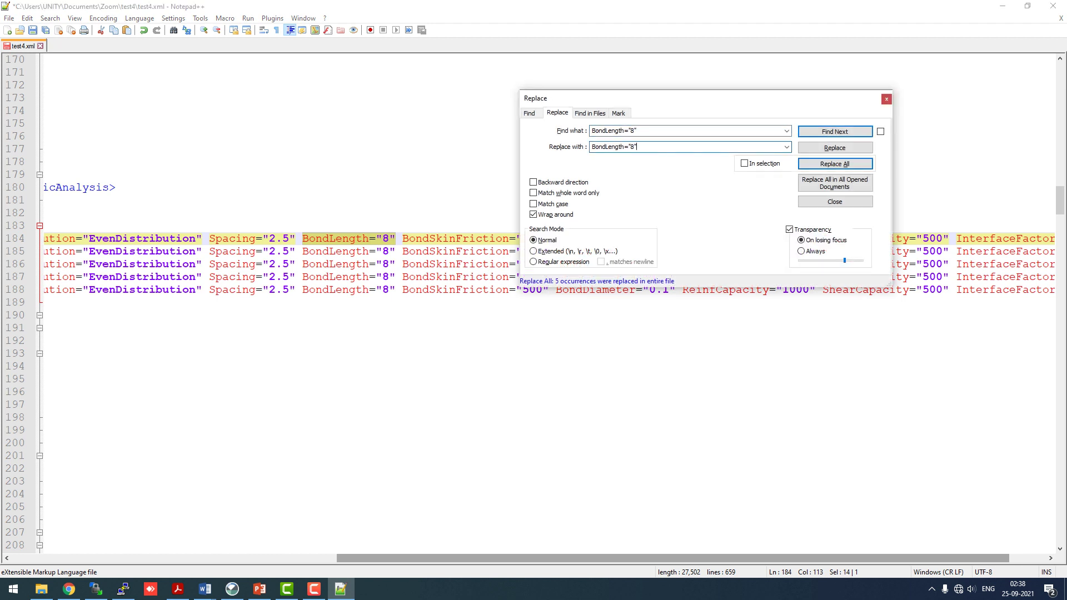
pyautogui.moveTo(634, 147); pyautogui.dragTo(630, 146)
pyautogui.click(634, 147)
pyautogui.press('BackSpace')
pyautogui.write('5')
pyautogui.hotkey('ctrl', 'f')
pyautogui.hotkey('alt', 't')
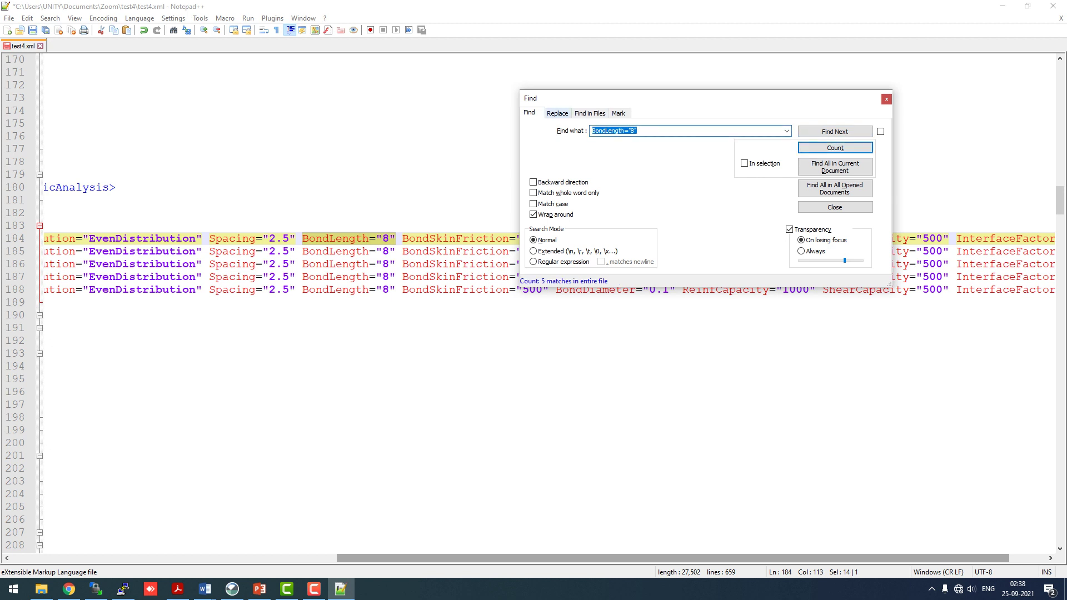
pyautogui.hotkey('ctrl', 'h')
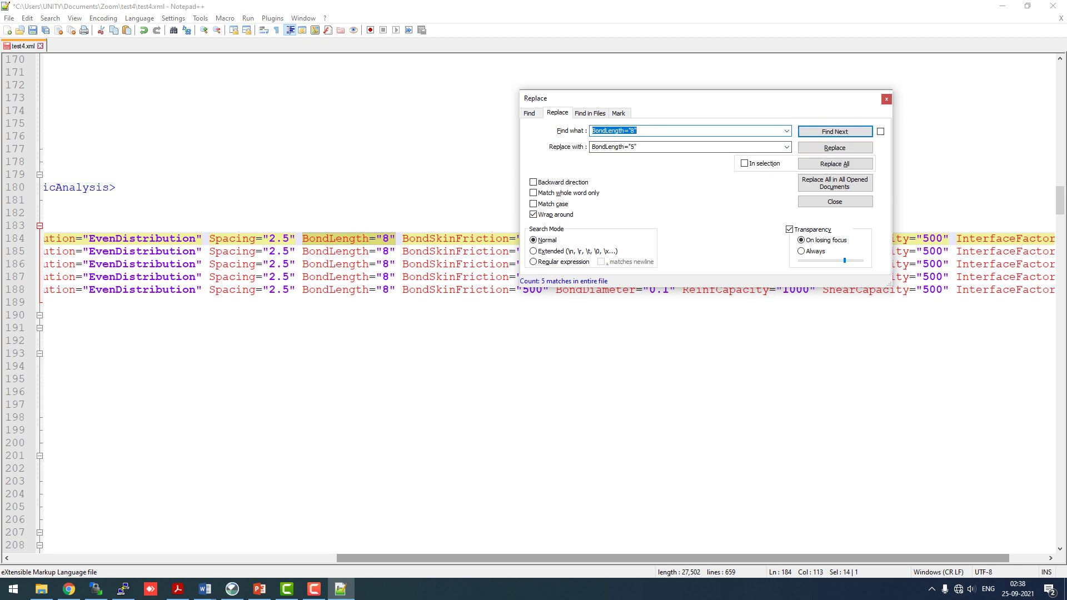
pyautogui.hotkey('alt', 'a')
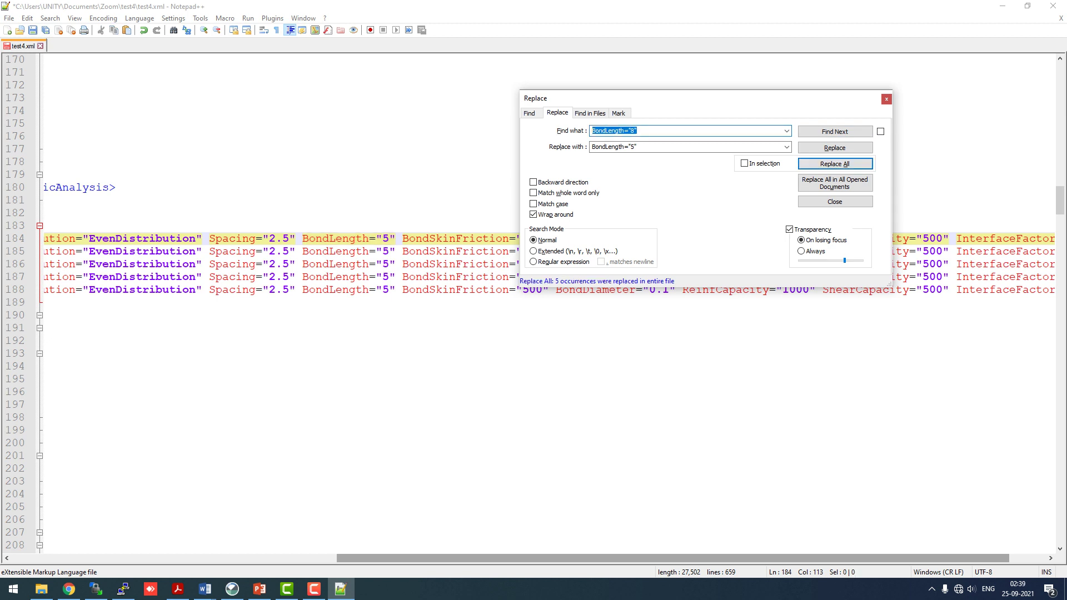
# Step: Save the edited test4.xml and check the Spacing, BondLength and LoadDistribution attributes of the anchor entries
pyautogui.press('Escape')
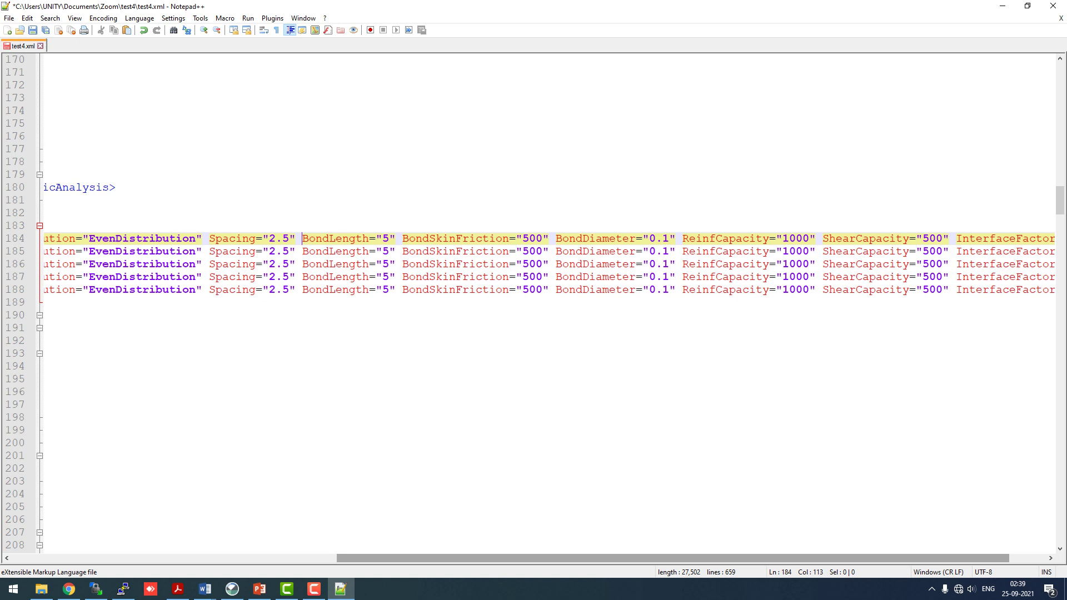
pyautogui.hotkey('ctrl', 's')
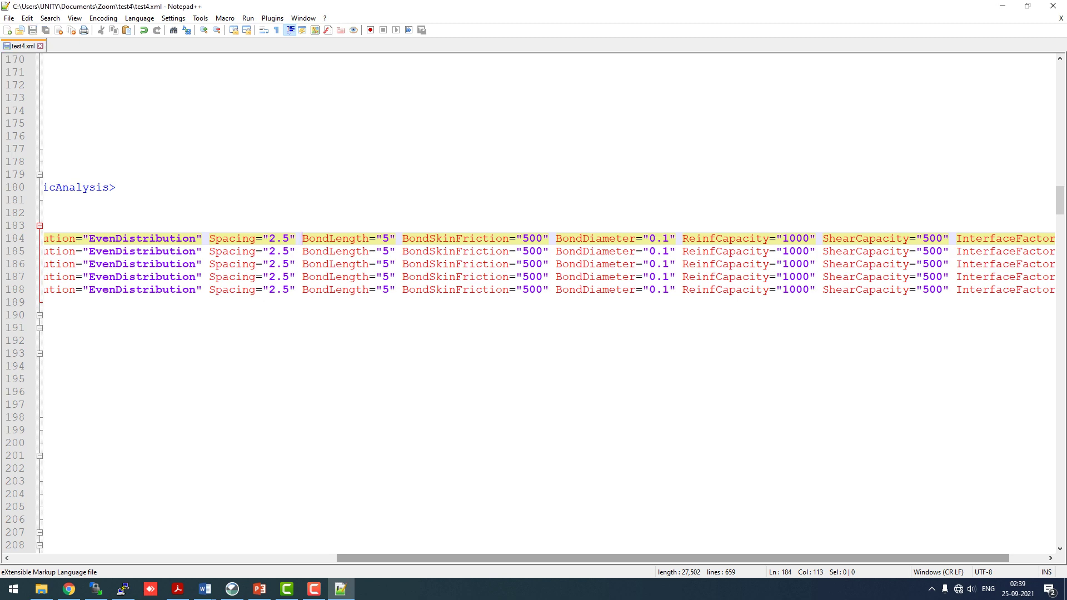
pyautogui.moveTo(298, 238); pyautogui.dragTo(605, 238)
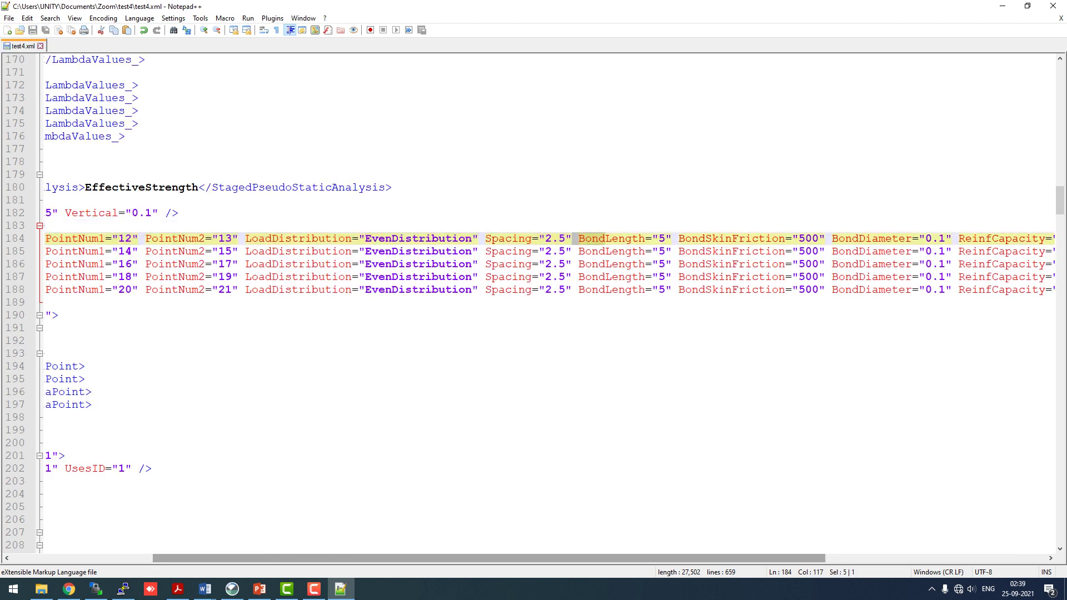
pyautogui.click(592, 251)
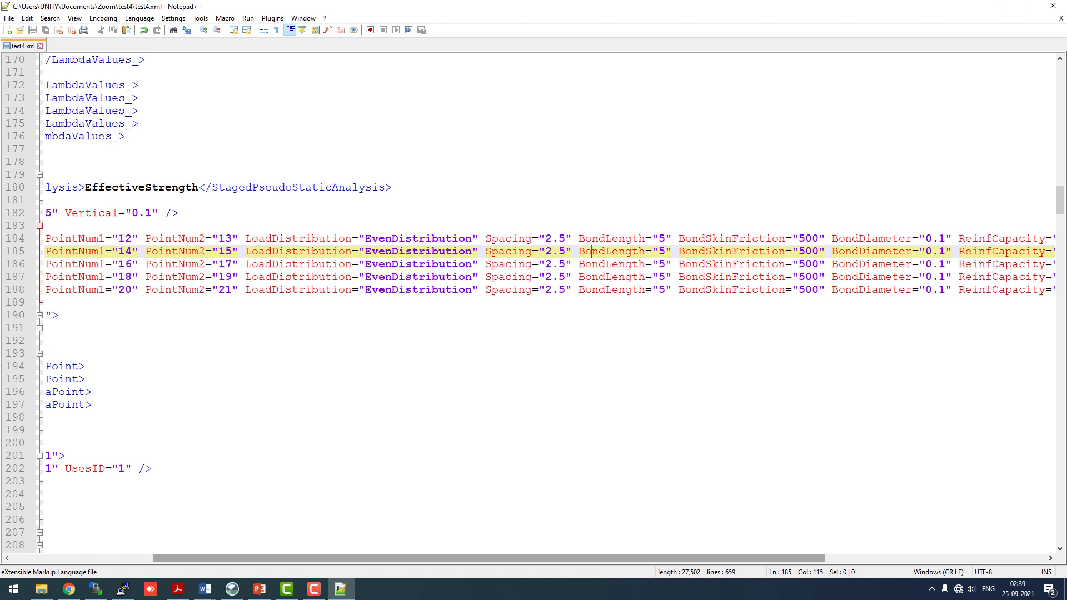
pyautogui.moveTo(365, 239); pyautogui.dragTo(472, 239)
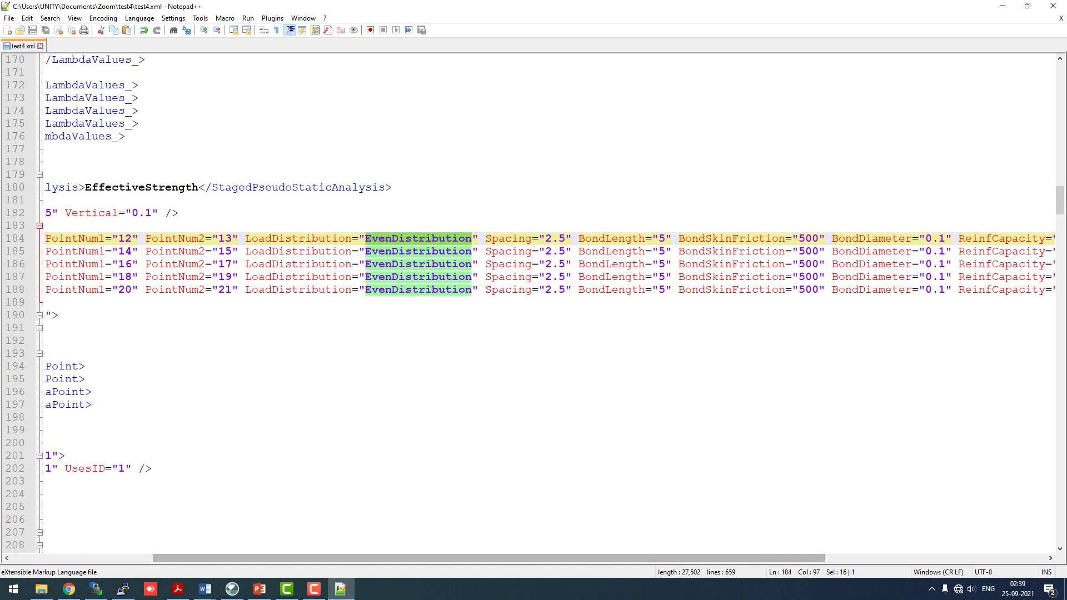
# Step: Switch to GeoStudio and open the edited test4 XML file from the test4 folder
pyautogui.click(232, 589)
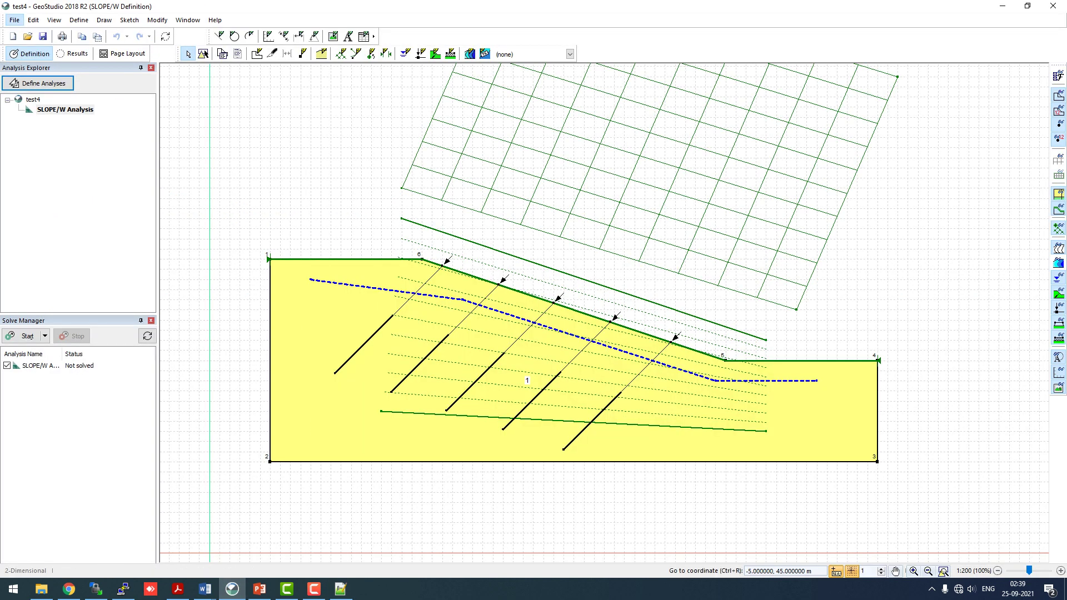
pyautogui.click(14, 20)
pyautogui.click(35, 49)
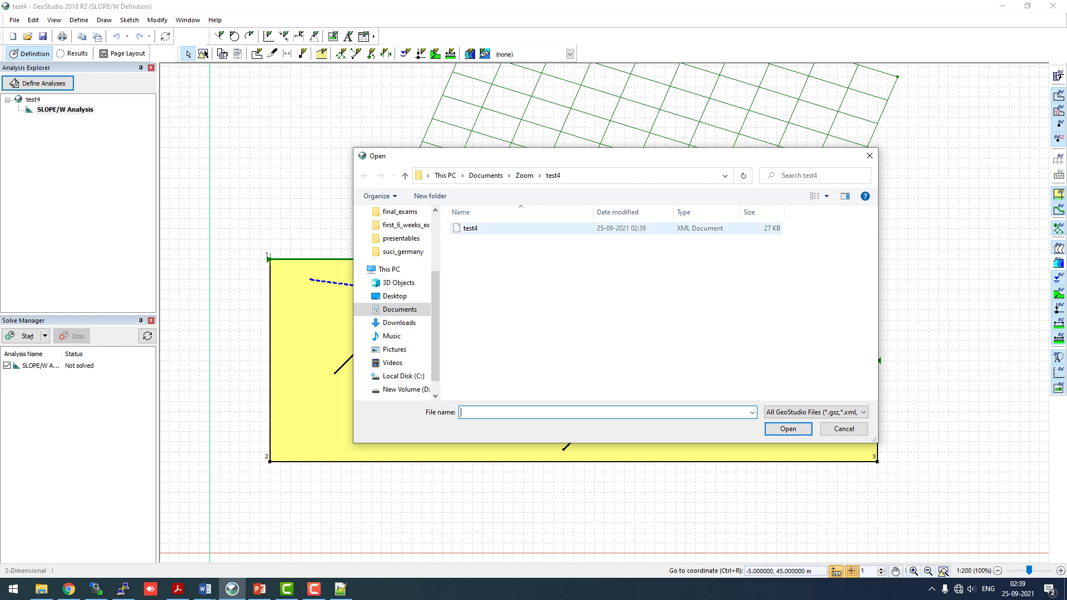
pyautogui.click(470, 228)
pyautogui.click(787, 429)
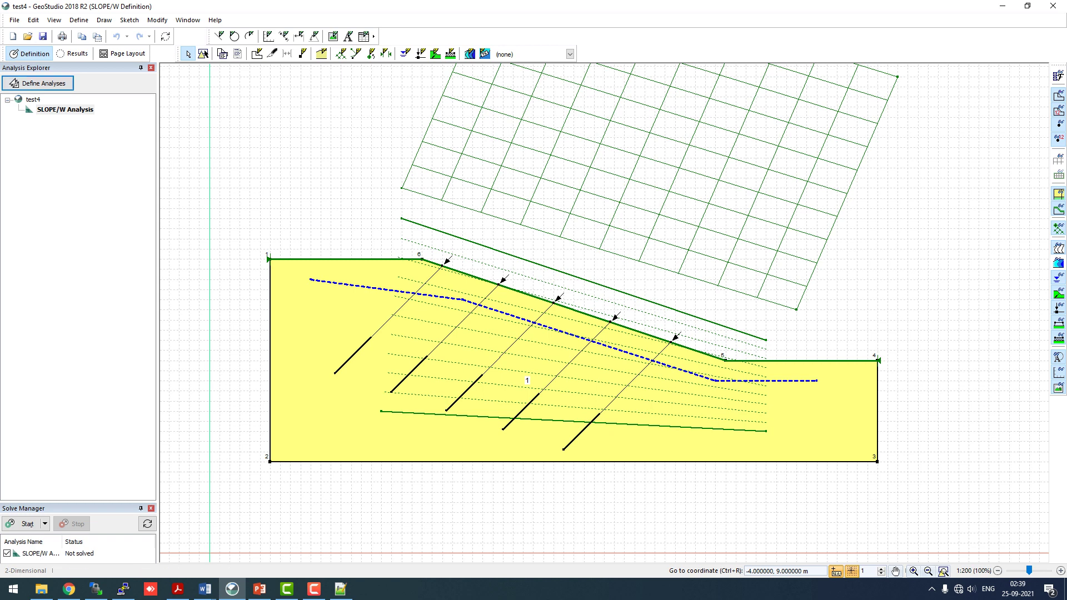
# Step: Solve the SLOPE/W analysis of the reopened model and select critical slip surface 980 in the results
pyautogui.click(27, 523)
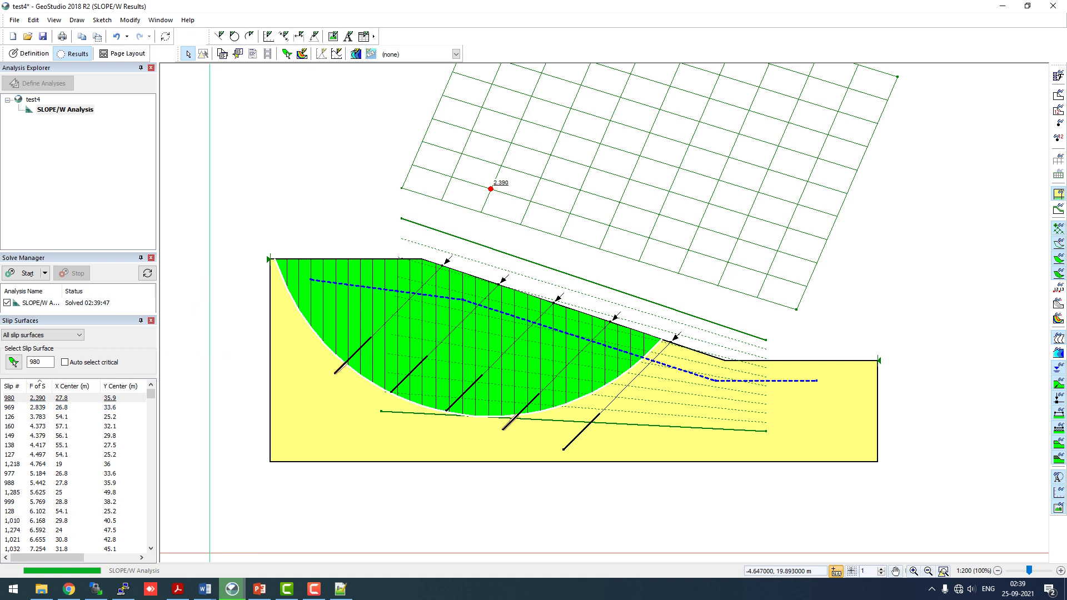
pyautogui.click(72, 398)
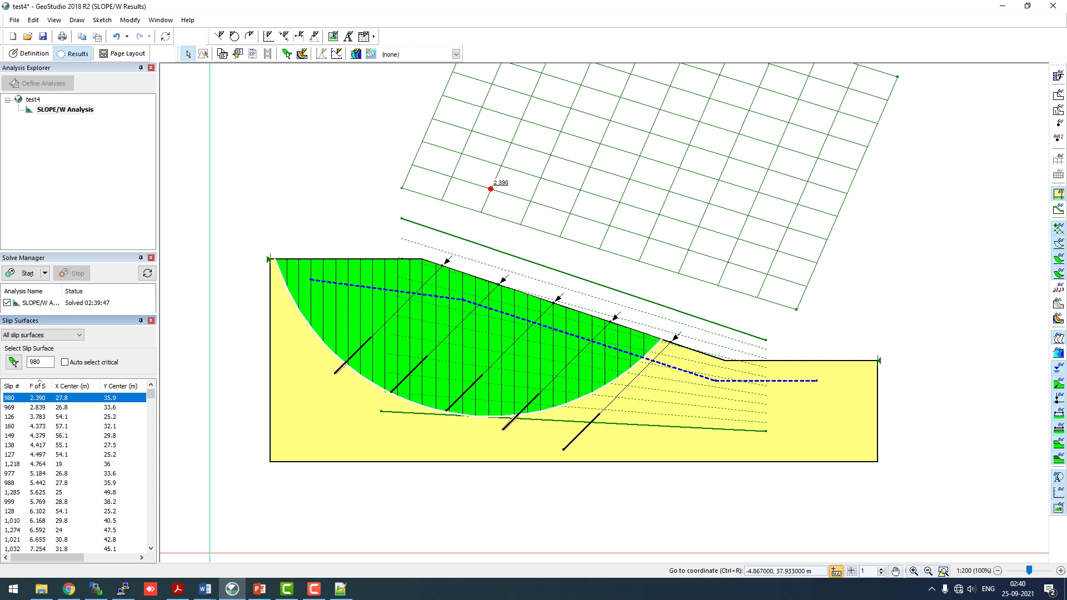
pyautogui.moveTo(157, 169); pyautogui.dragTo(167, 168)
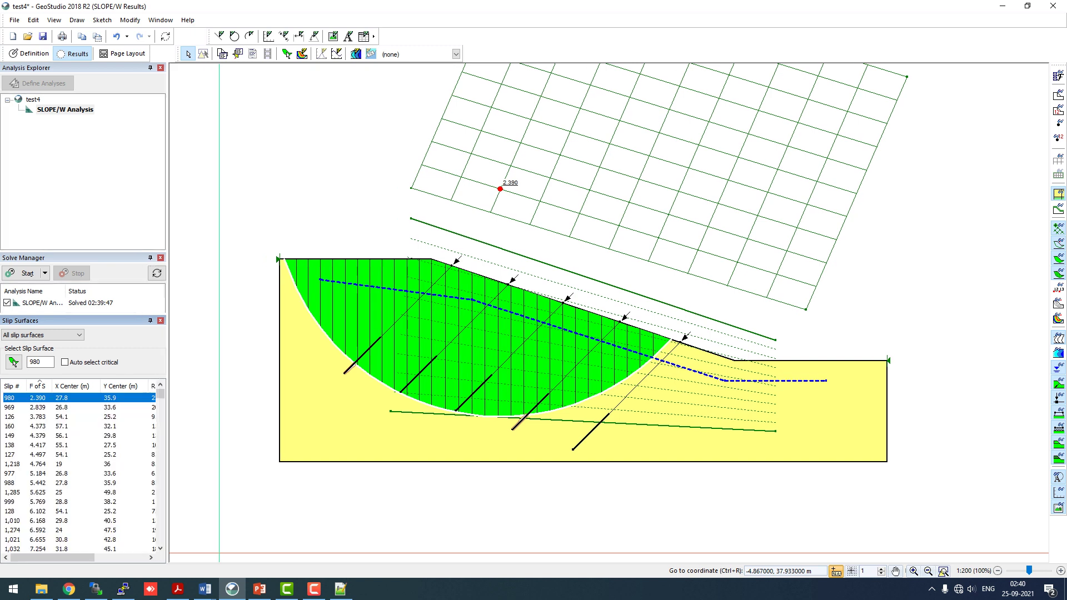